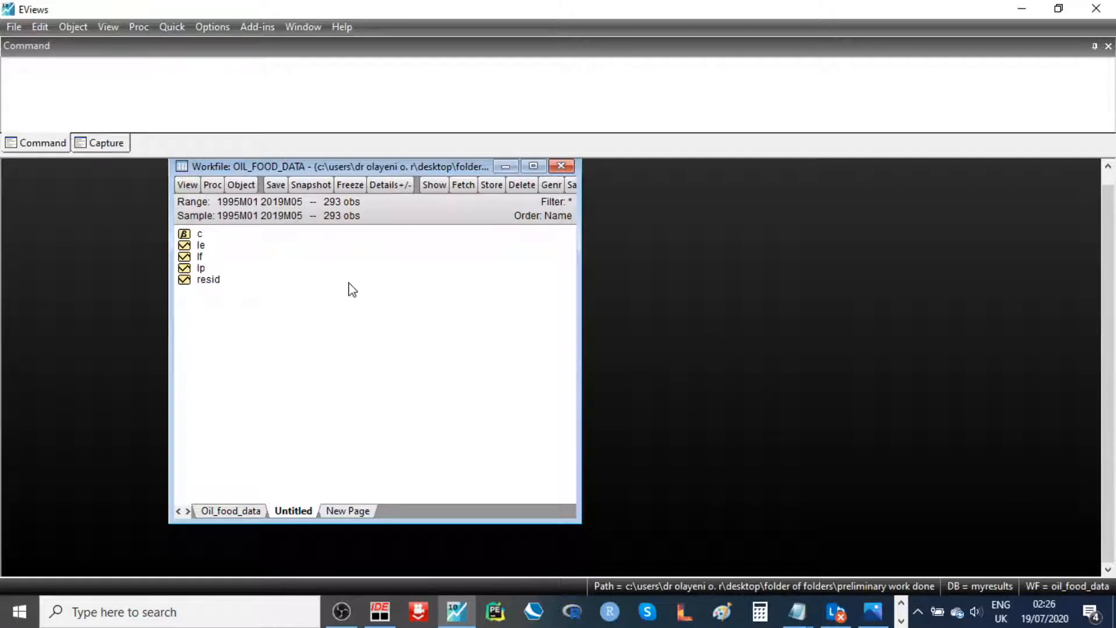
left_click(249, 257)
left_click(308, 311)
double_click(218, 246)
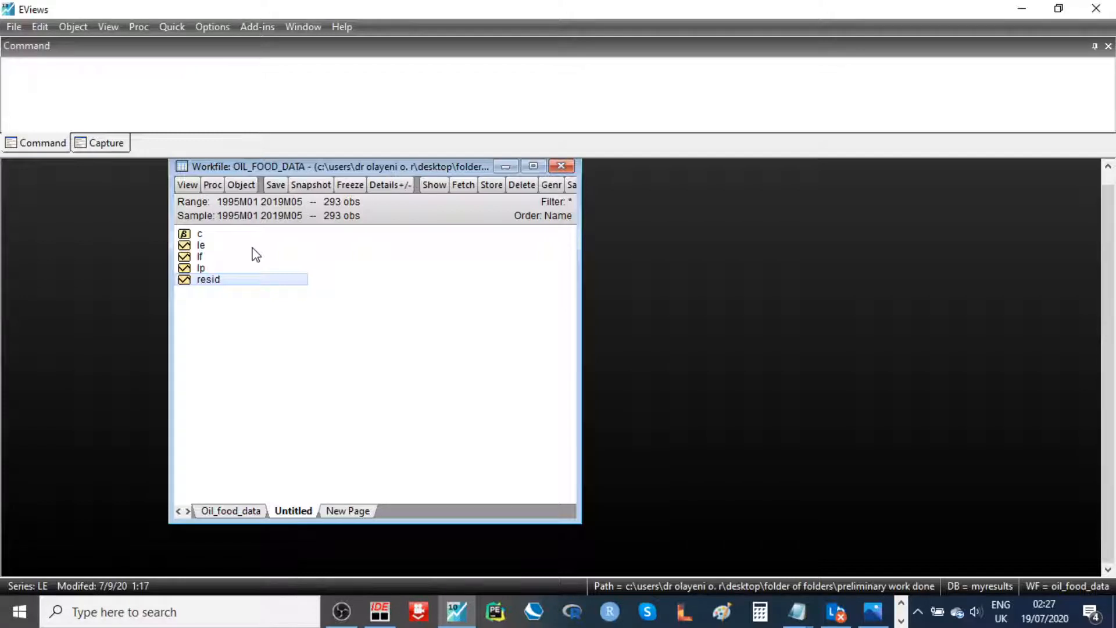
left_click(213, 258)
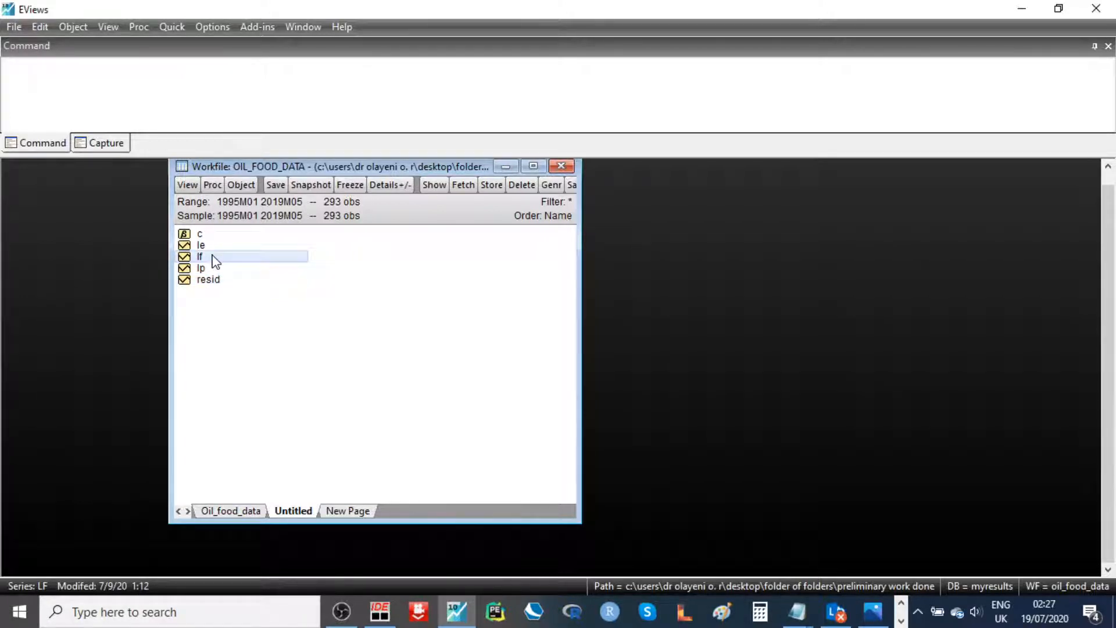
left_click(217, 246)
left_click(210, 268)
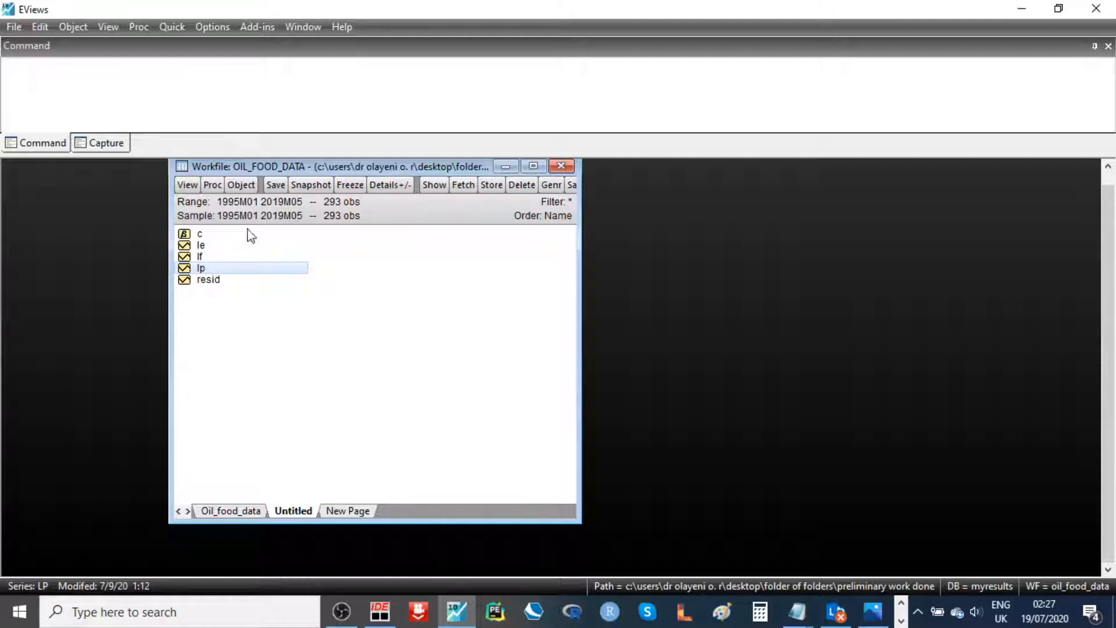
Step: Open the series lf, le and lp together as an equation, with lf selected first as the dependent variable
left_click(231, 257)
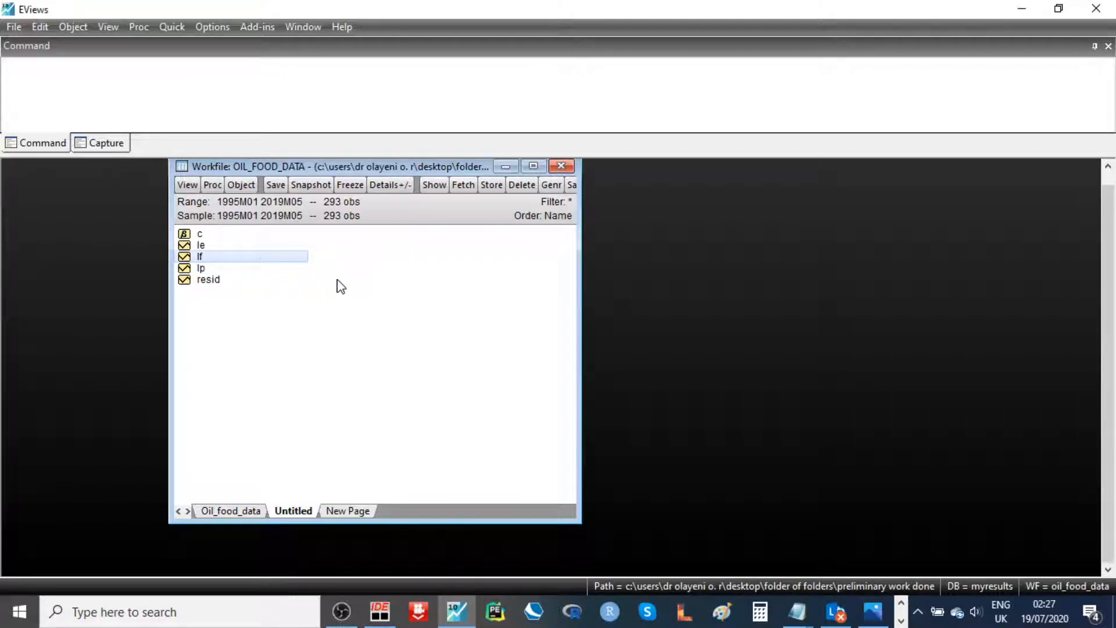
left_click(231, 246, "ctrl")
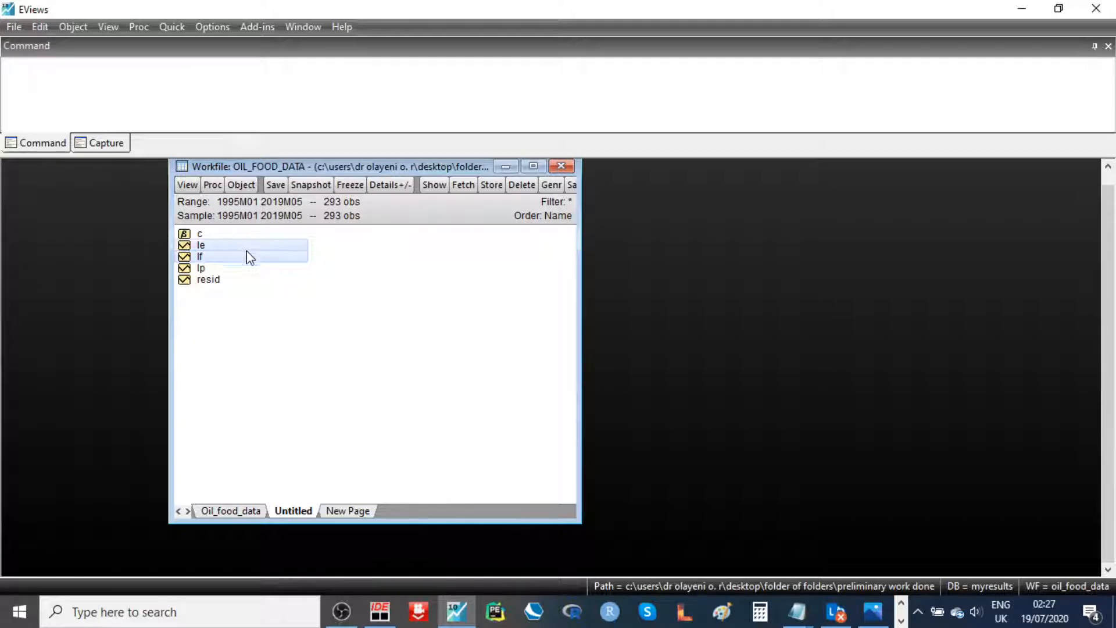
left_click(224, 271, "ctrl")
right_click(285, 274)
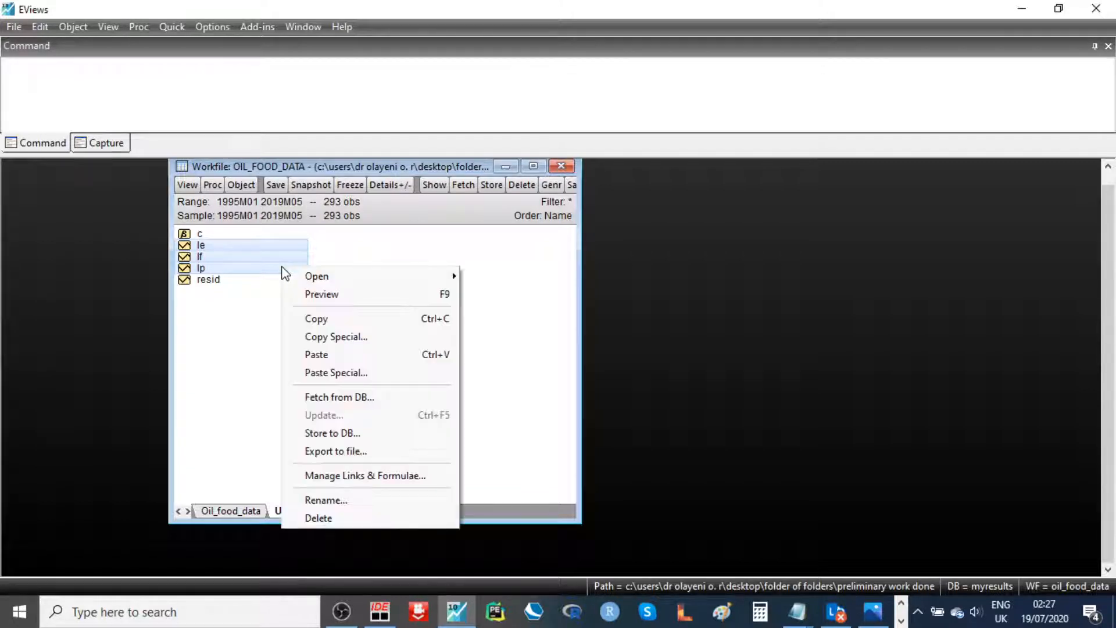
mouse_move(347, 282)
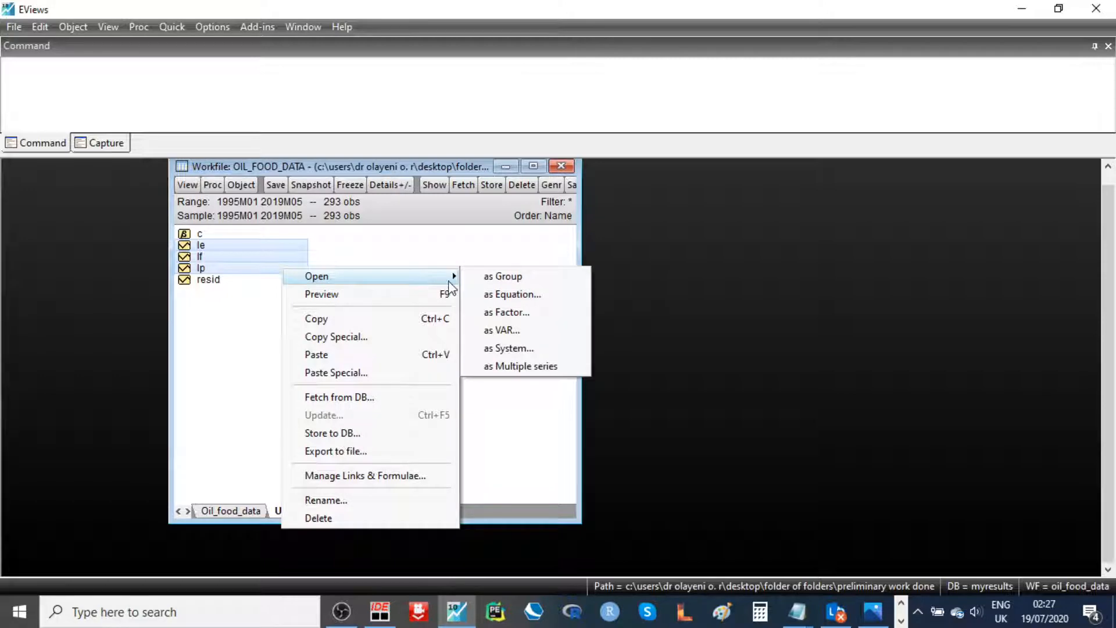
left_click(507, 296)
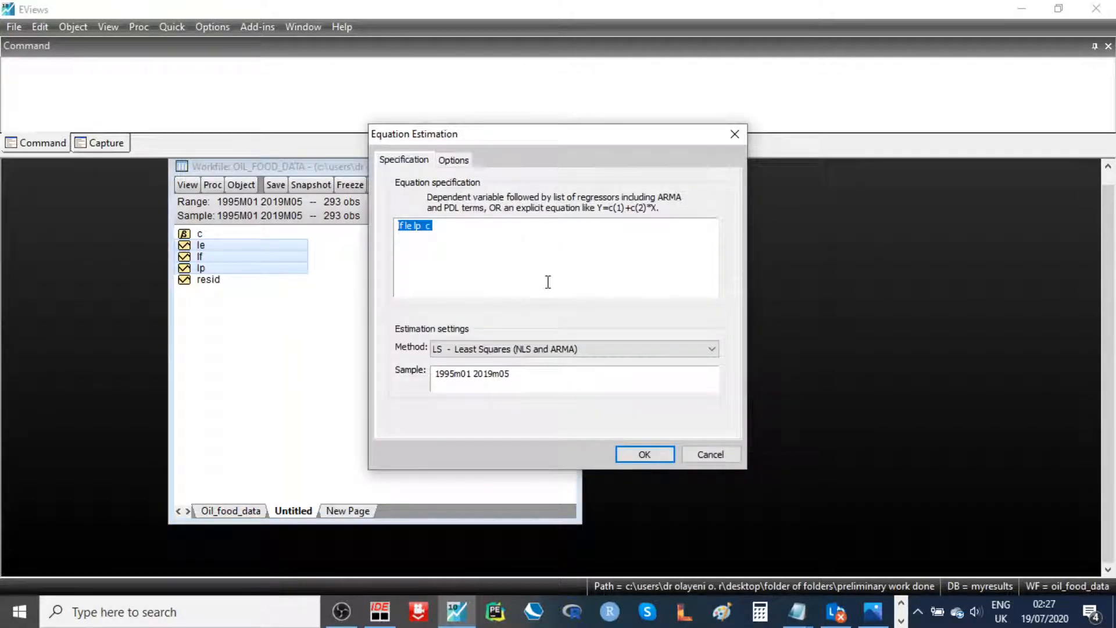
left_click(514, 272)
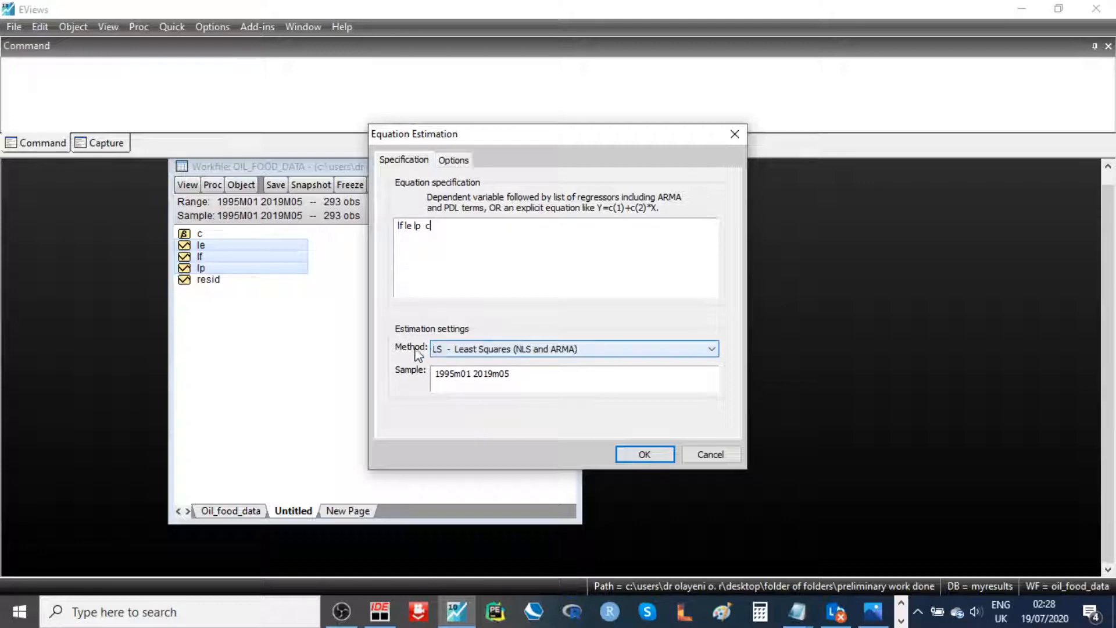
Step: Set the equation's estimation method to ARDL - Auto-regressive Distributed Lag Models
left_click(590, 351)
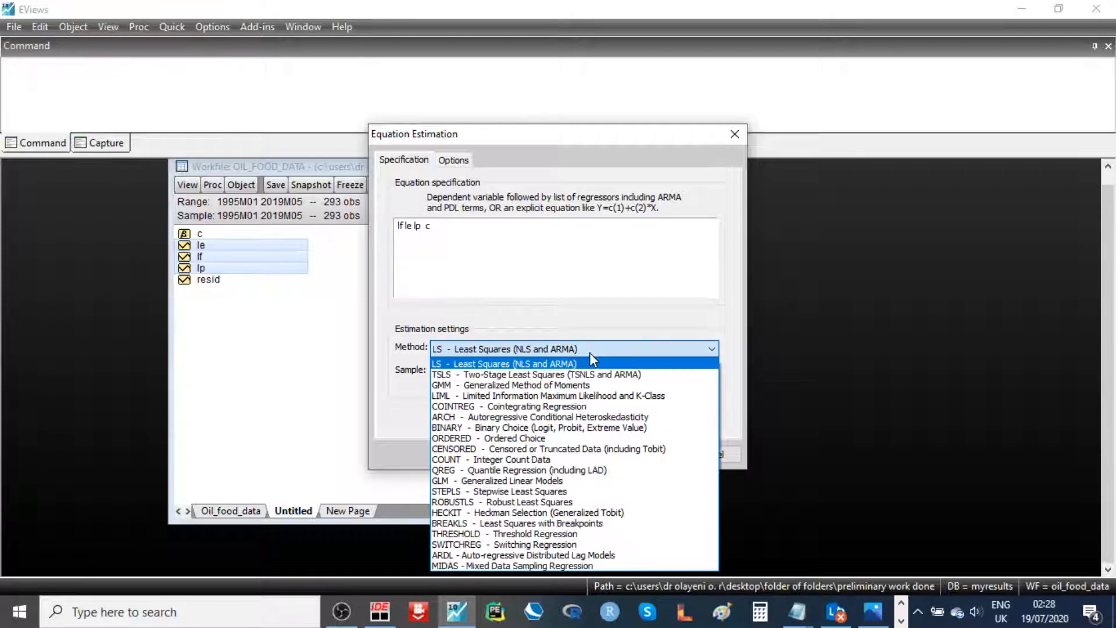
left_click(578, 555)
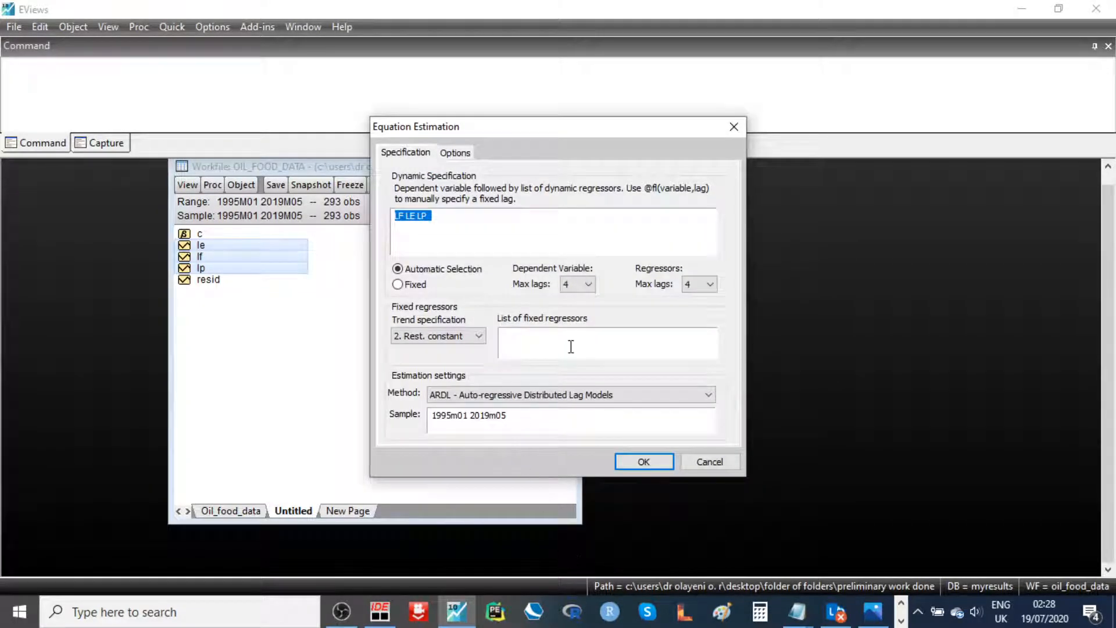
left_click(493, 228)
Step: Review the available trend specifications and model selection criteria for the ARDL estimation without changing them
left_click(481, 341)
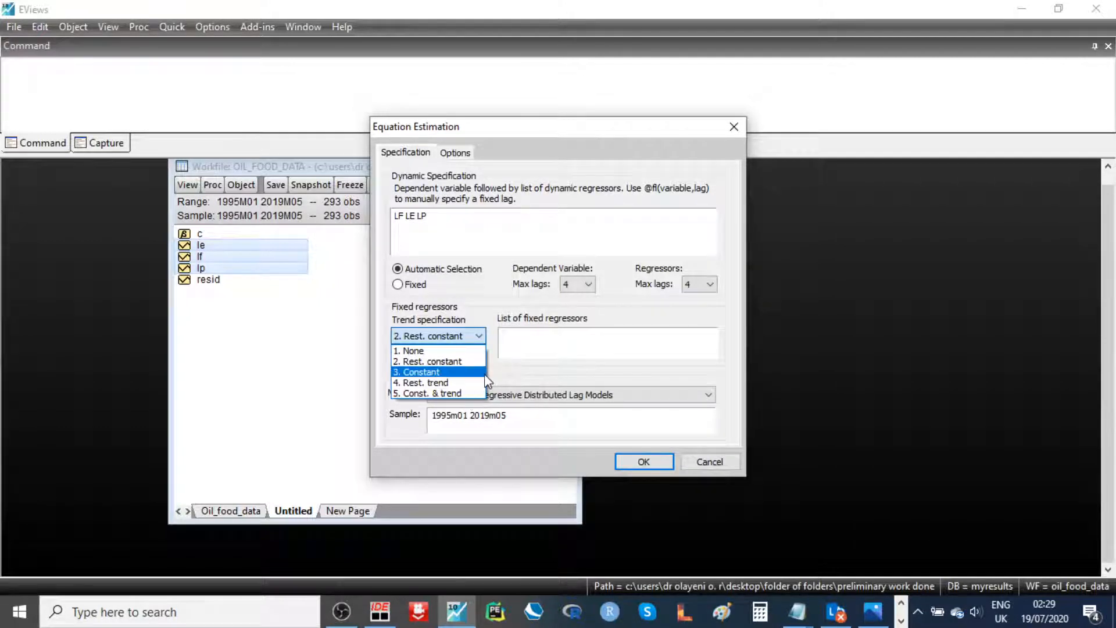
left_click(544, 365)
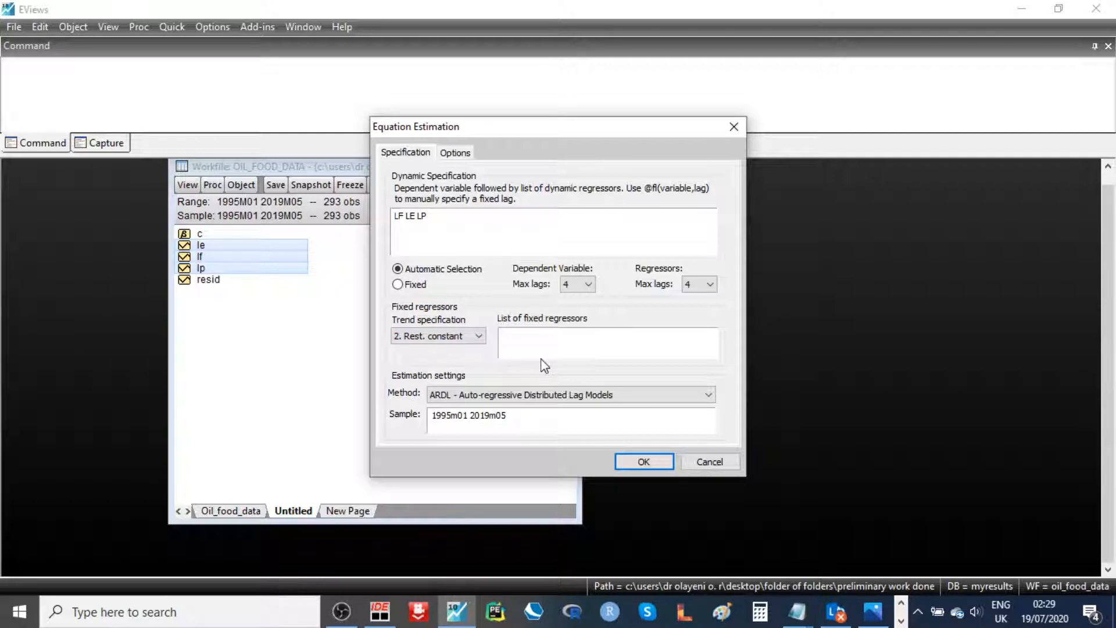
left_click(459, 153)
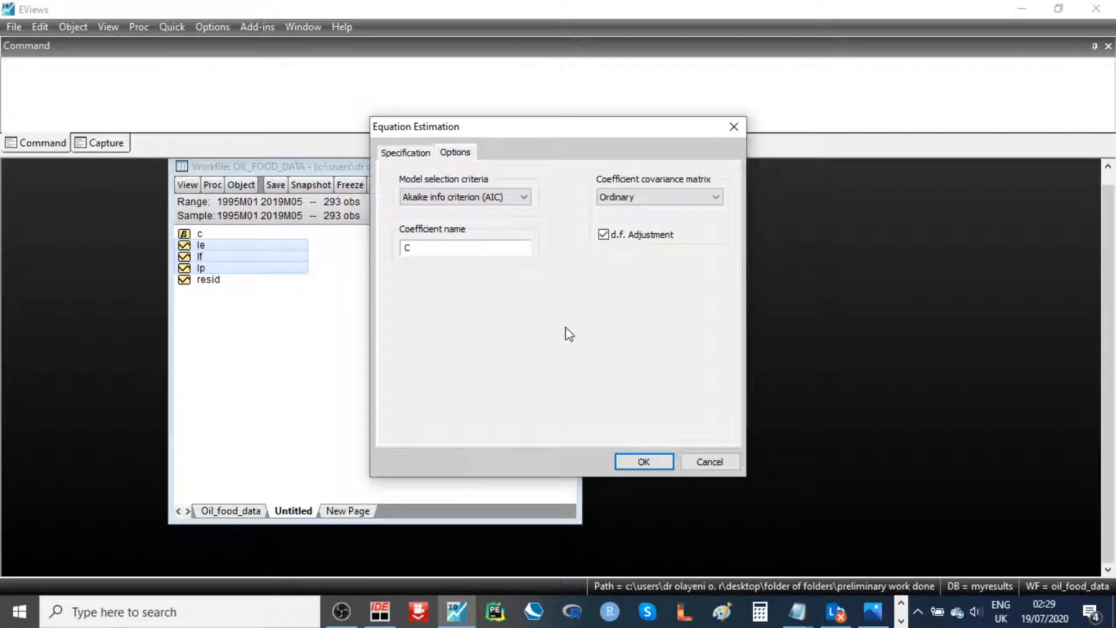
left_click(501, 200)
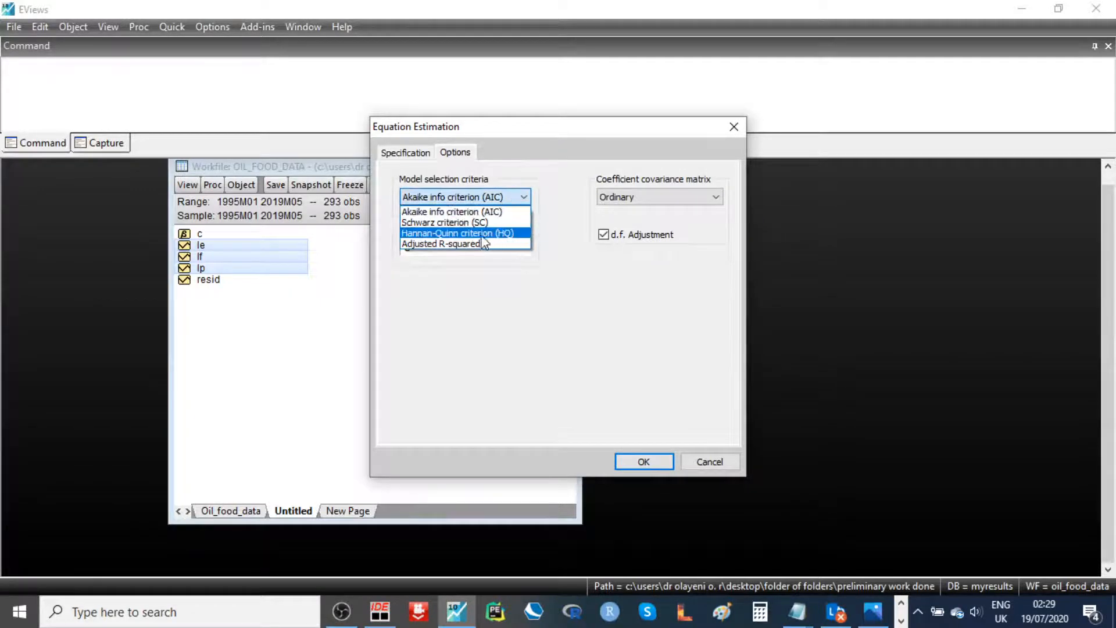
left_click(560, 283)
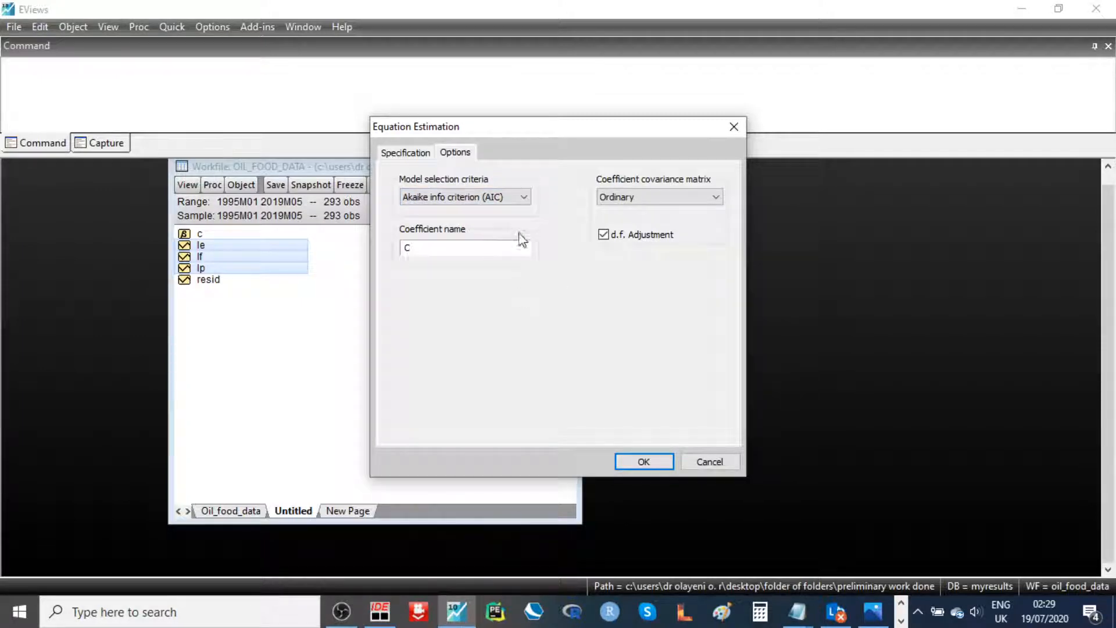
left_click(414, 161)
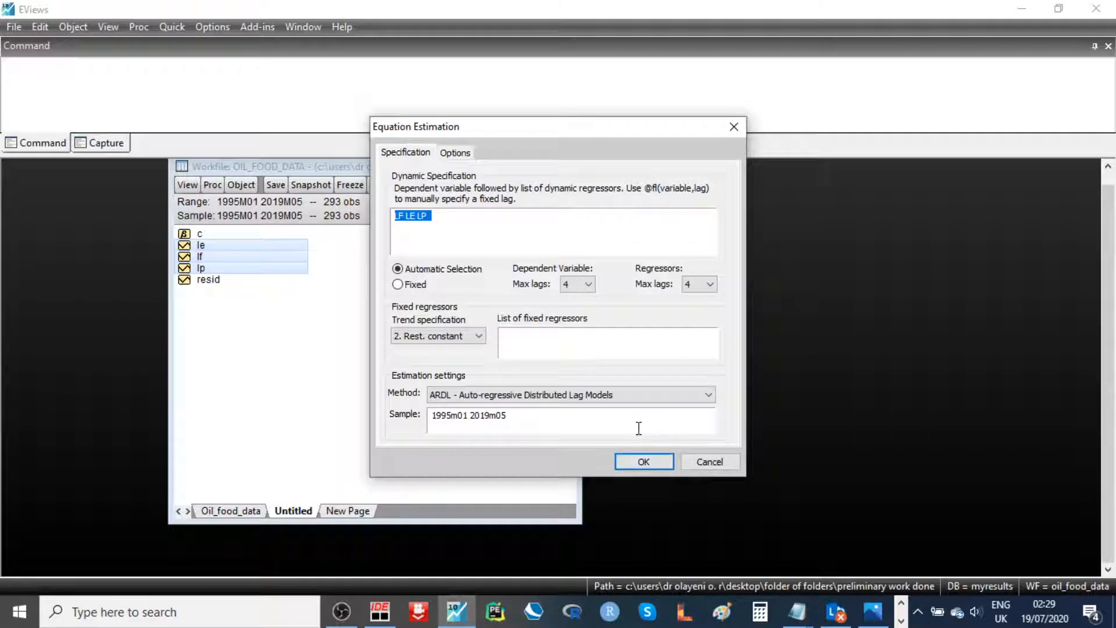
Step: Estimate the ARDL model of LF on LE and LP, and move its output window clear of the workfile's series list
left_click(644, 462)
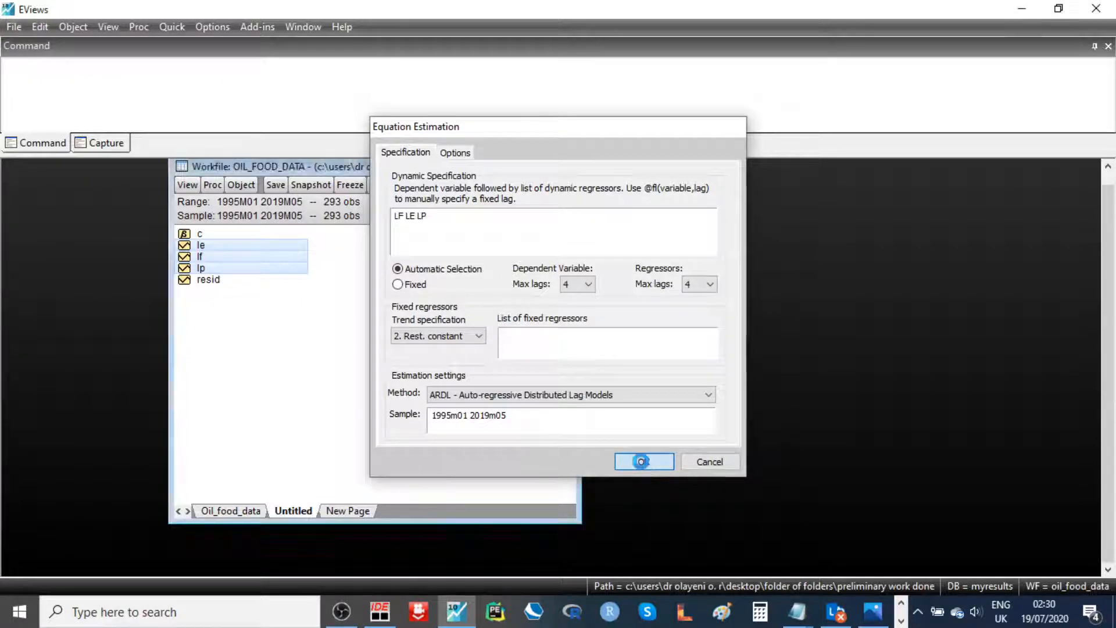
left_click_drag(552, 340, 676, 197)
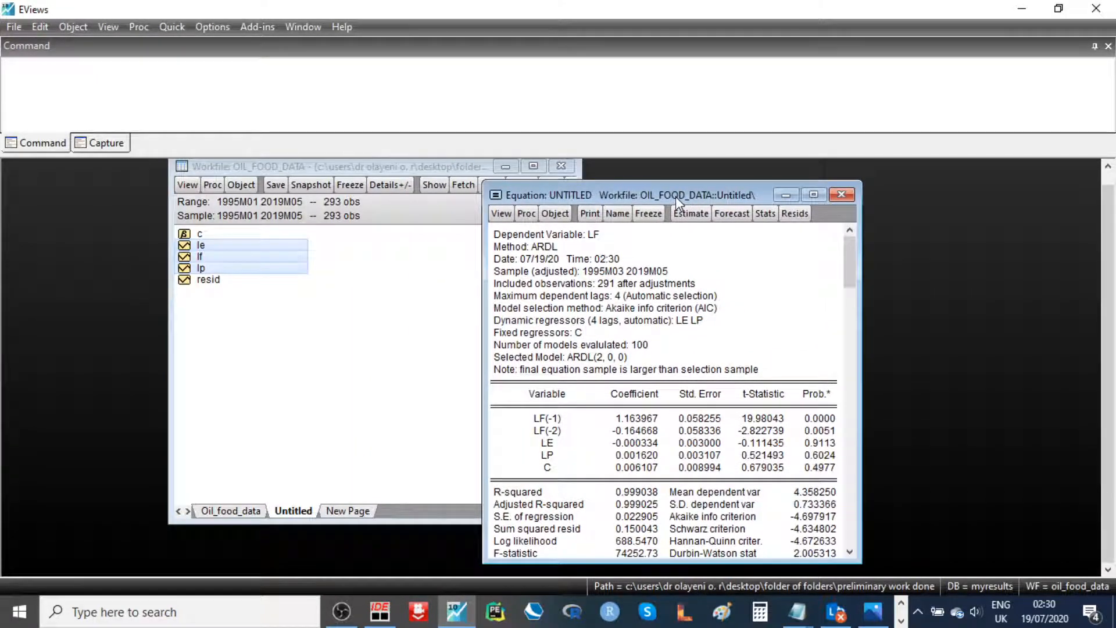
Step: Examine the dependent variable and the LE and LP regressor rows in the ARDL estimation output
left_click(599, 240)
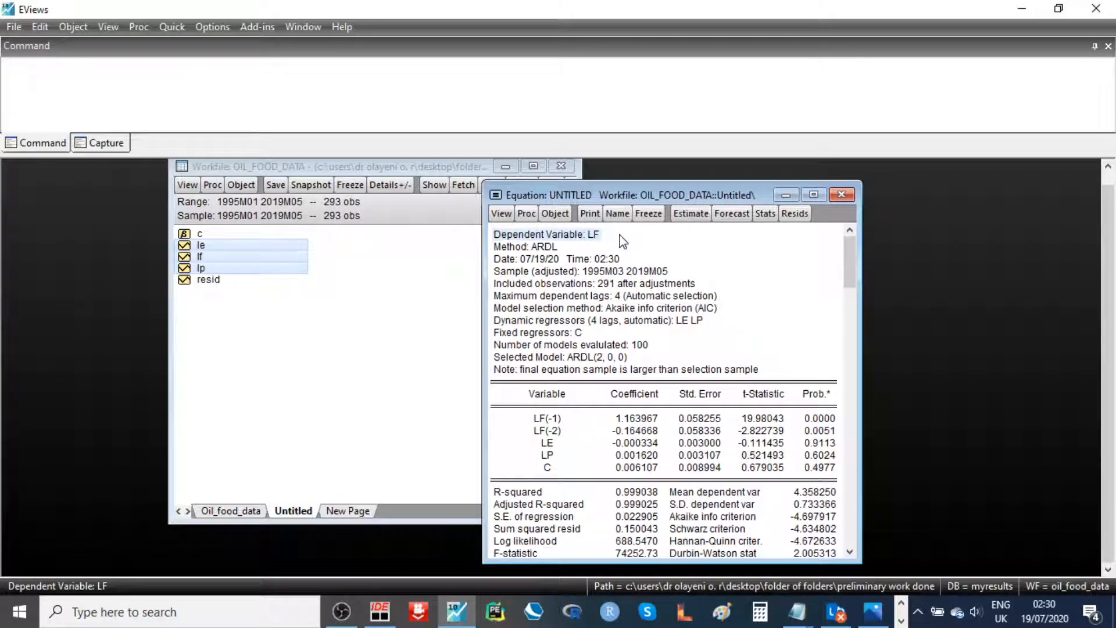
left_click(559, 446)
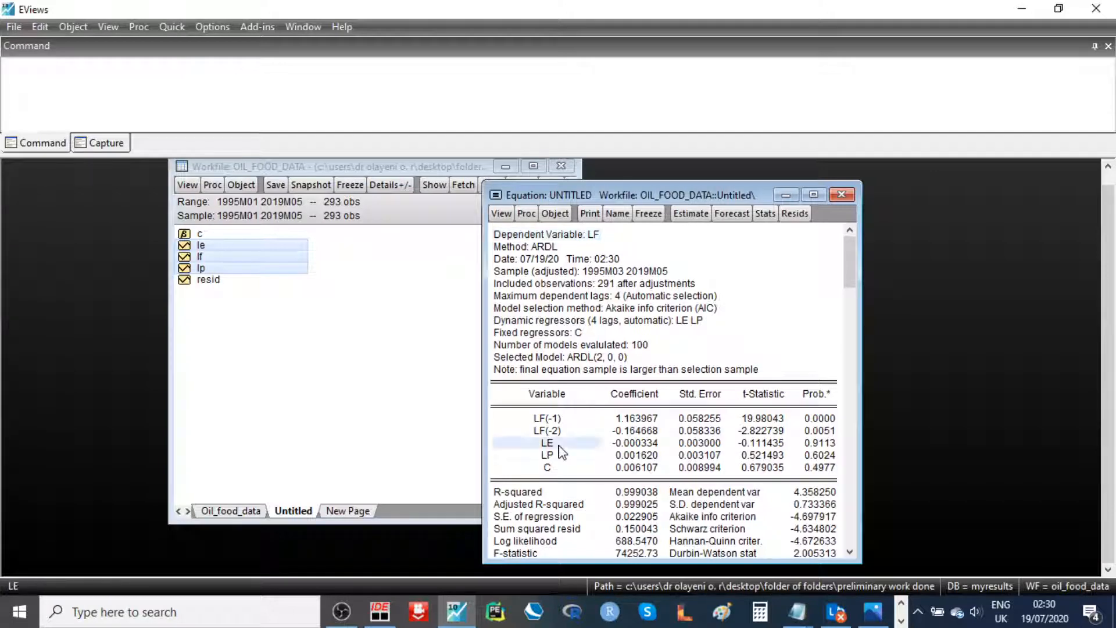
left_click(554, 457)
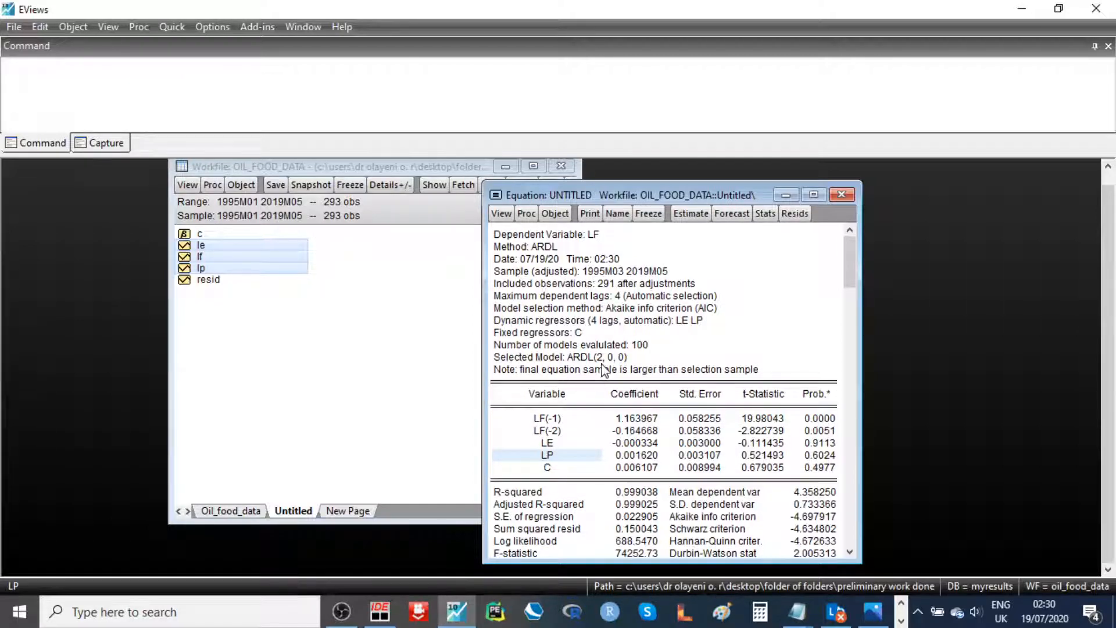
left_click(554, 444)
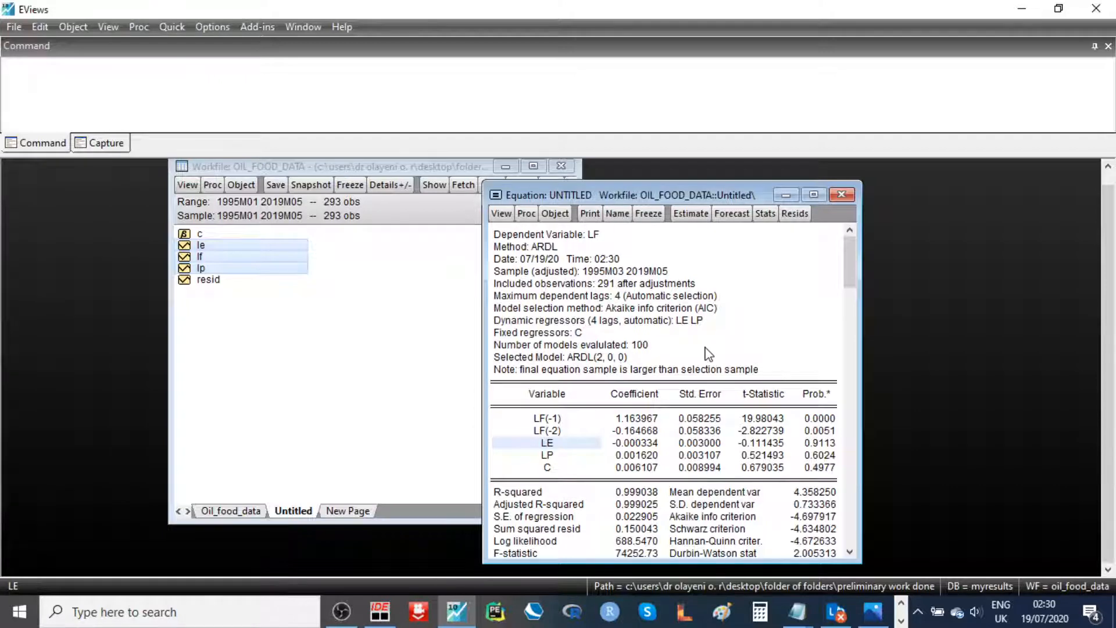
left_click(737, 344)
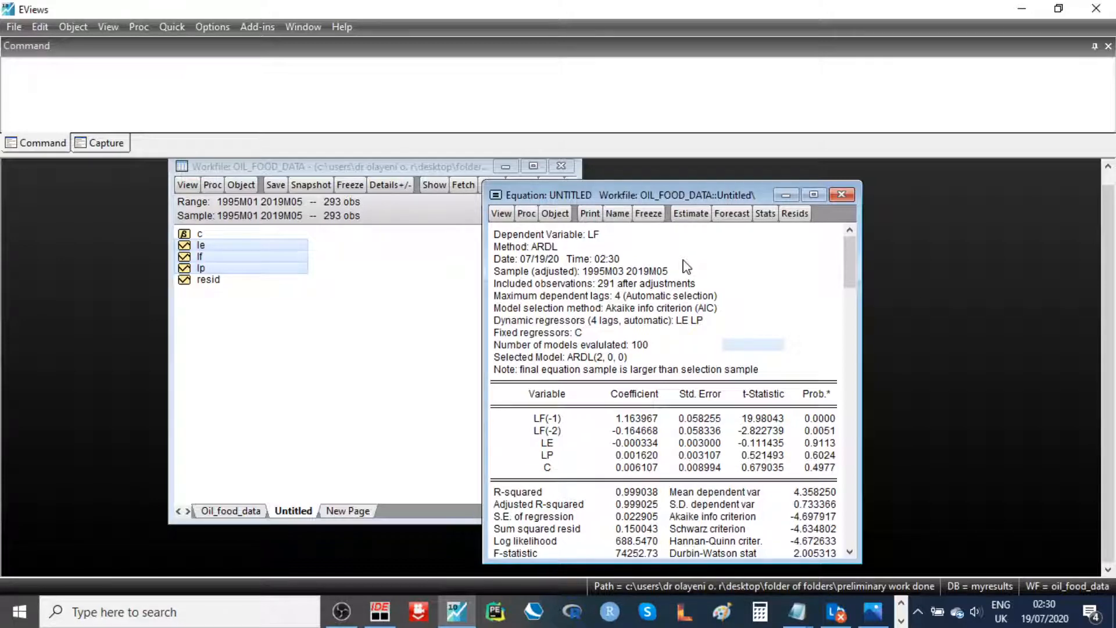
Step: View the equation's Long Run Form and Bounds Test, followed by its Error Correction Form
left_click(501, 216)
mouse_move(561, 366)
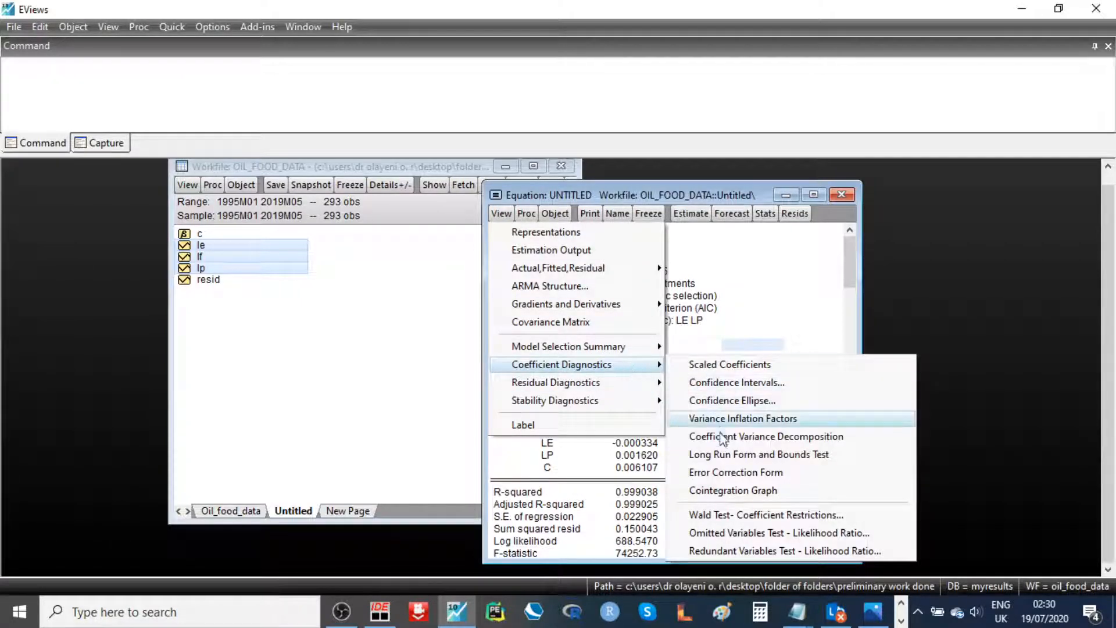
left_click(721, 456)
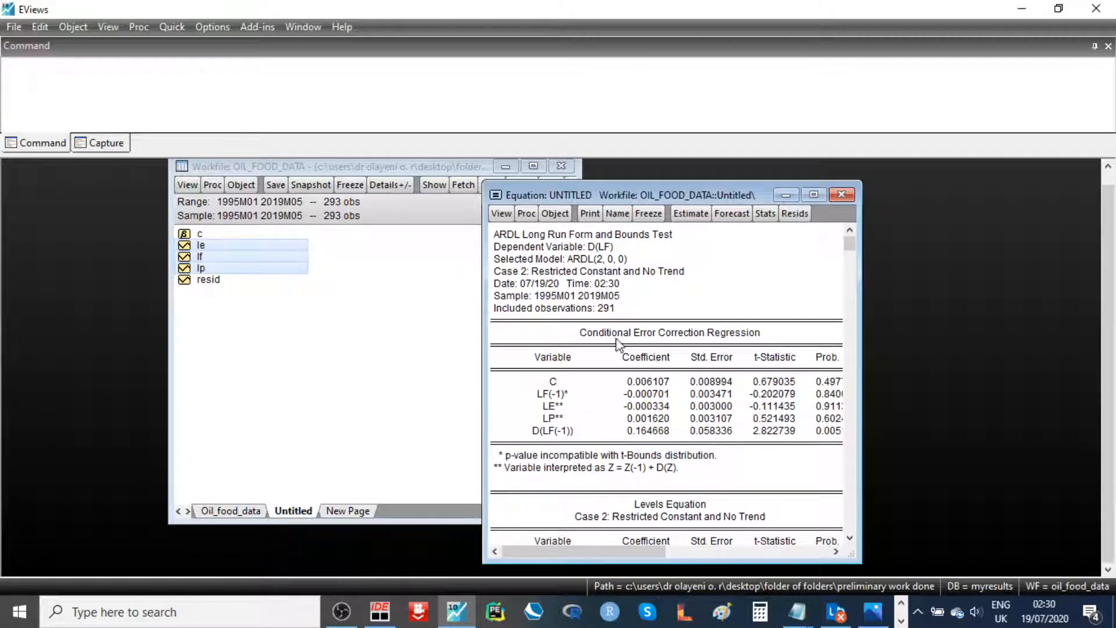
left_click(502, 221)
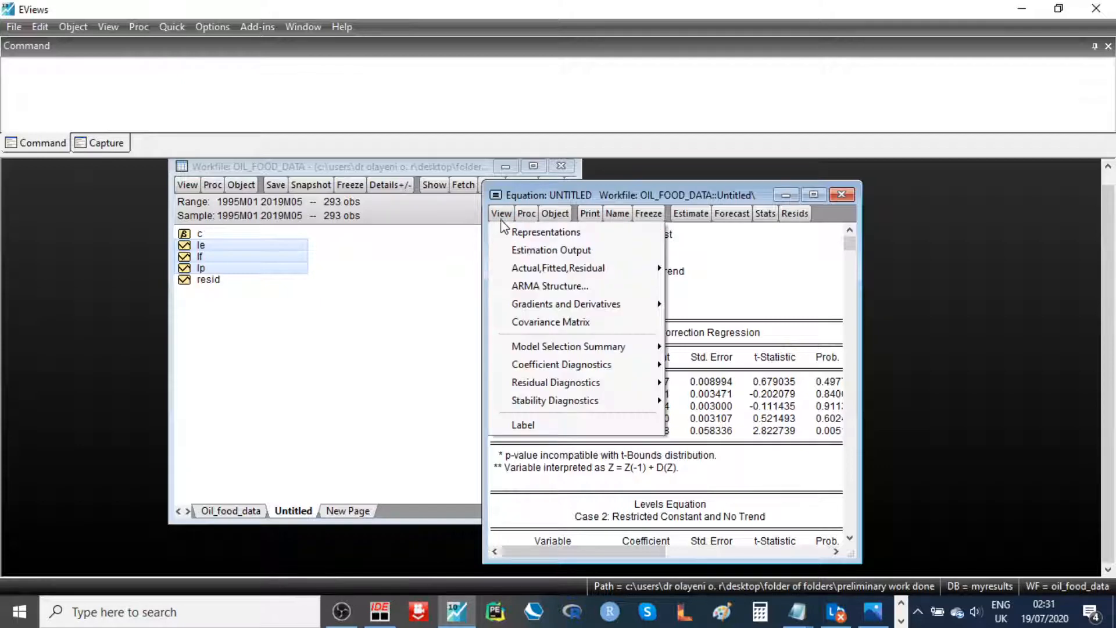
mouse_move(575, 372)
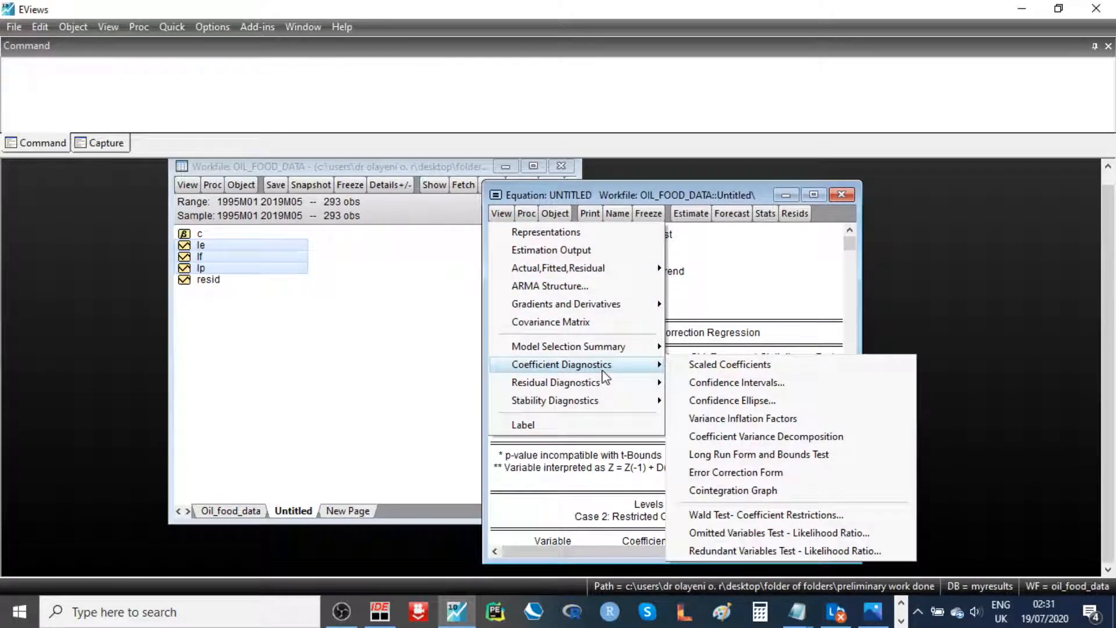
left_click(705, 473)
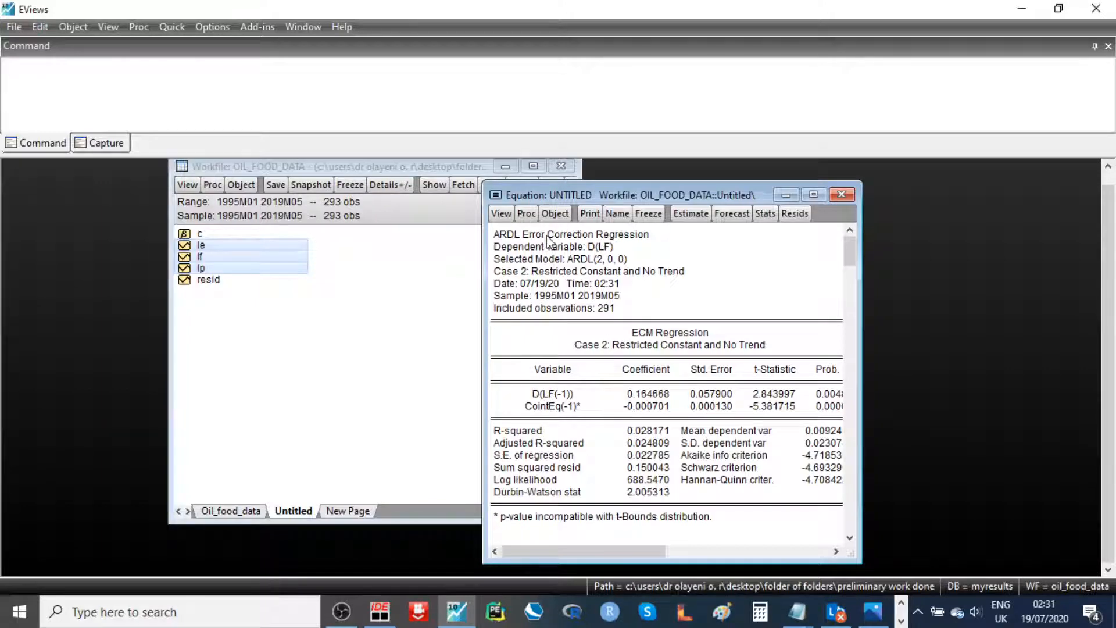
Step: Return the equation window to its Estimation Output view
left_click(500, 214)
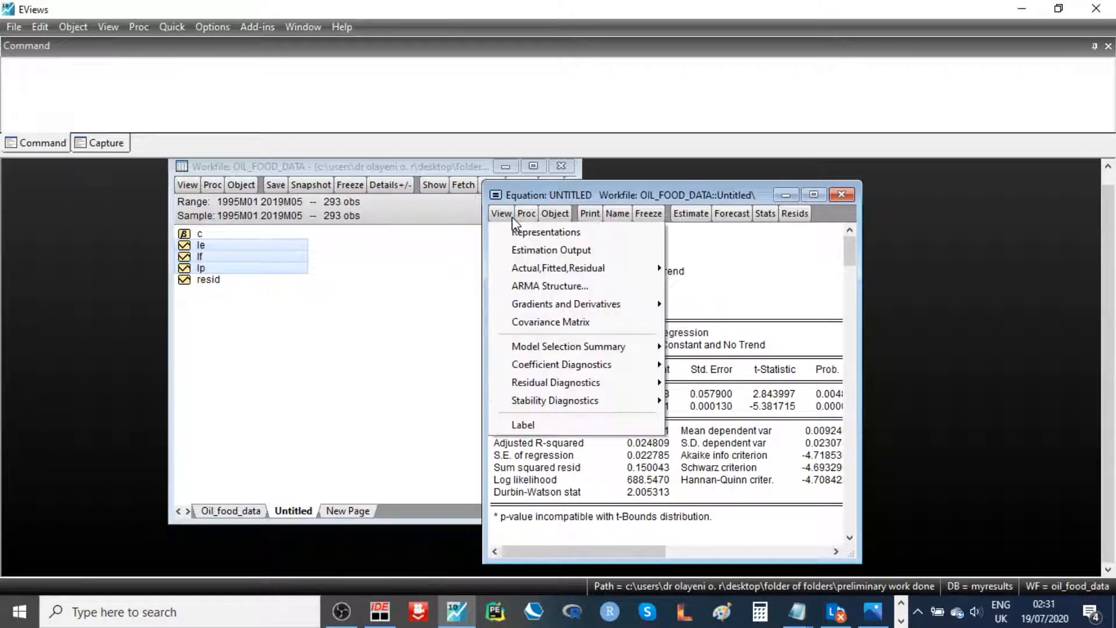
left_click(533, 250)
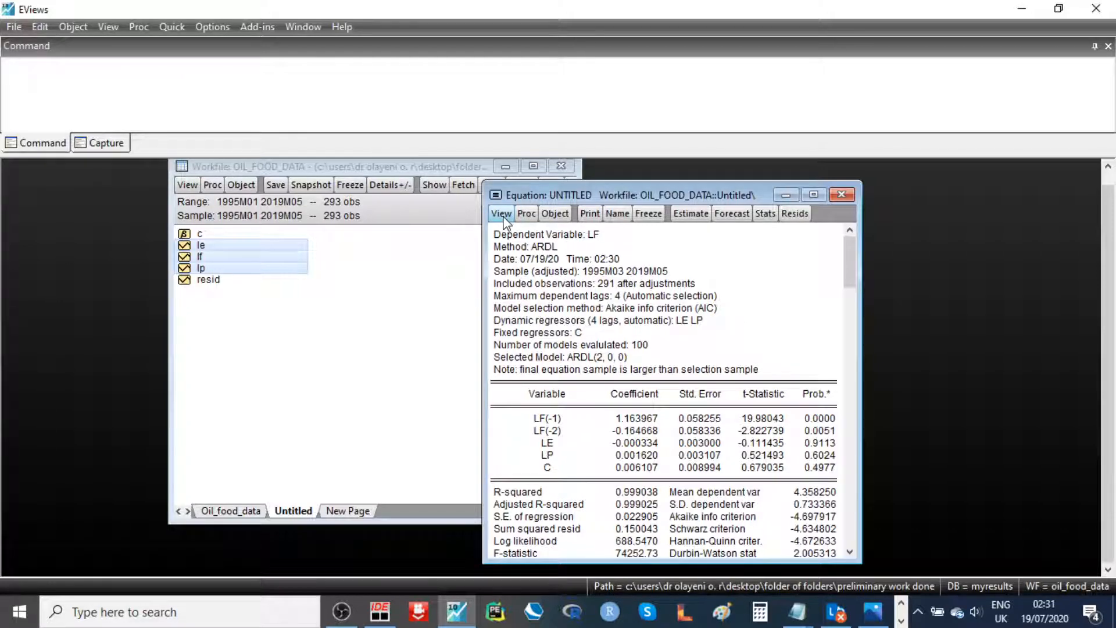
left_click(705, 286)
Step: Add a new attribute named ASYVARS to the equation's label below its description
left_click(501, 215)
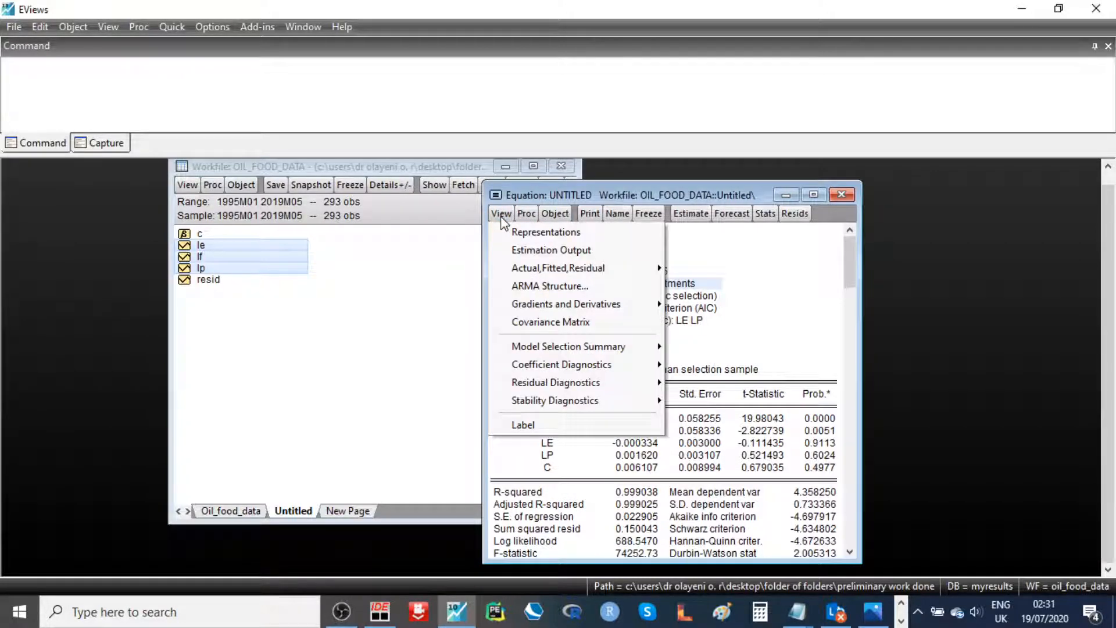
left_click(536, 427)
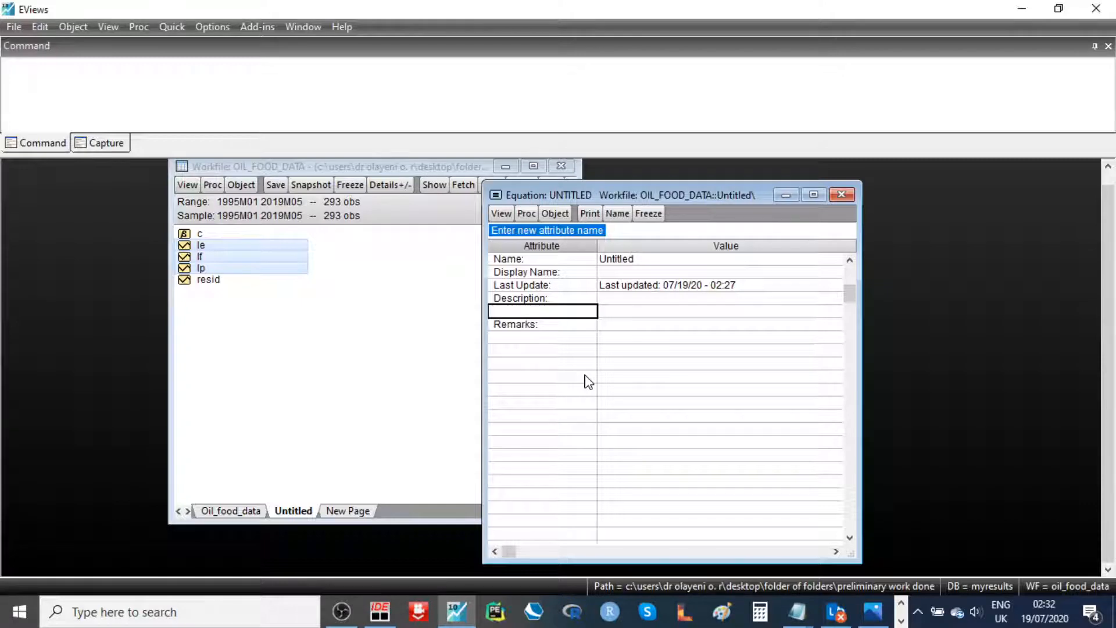
type("ASY")
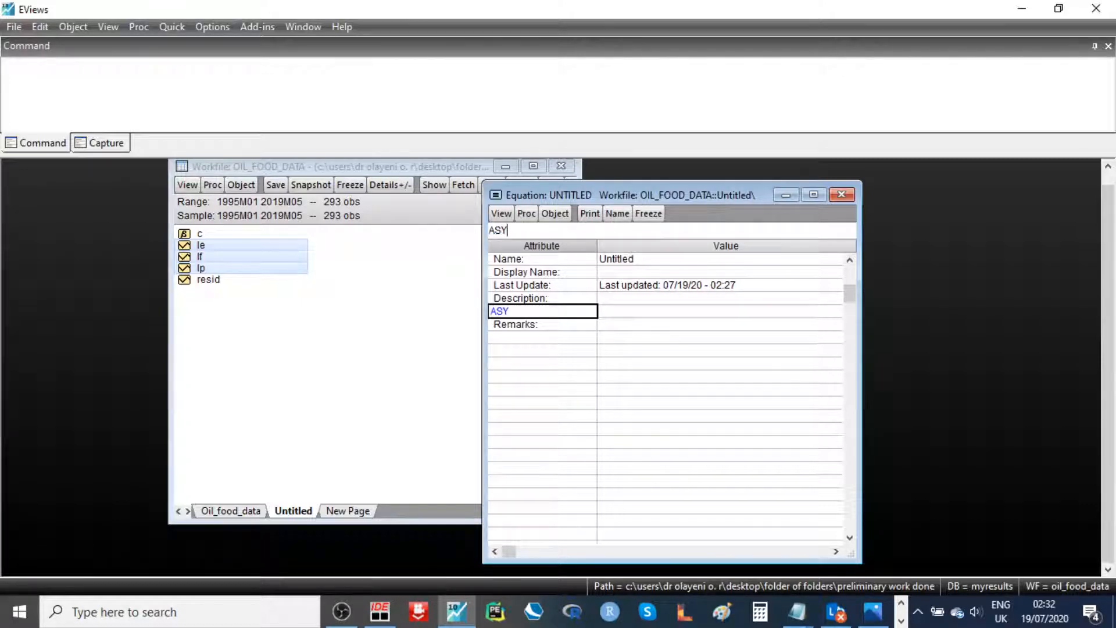
type("VARS")
left_click(639, 366)
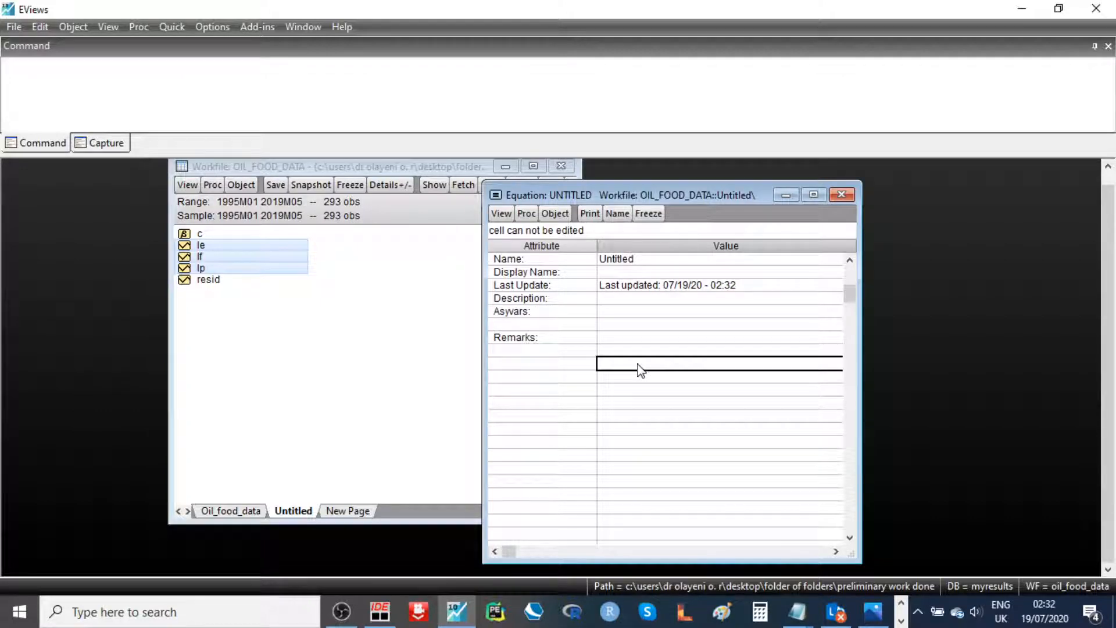
Step: Enter le lp as the value of the untitled equation's Asyvars attribute
left_click(600, 313)
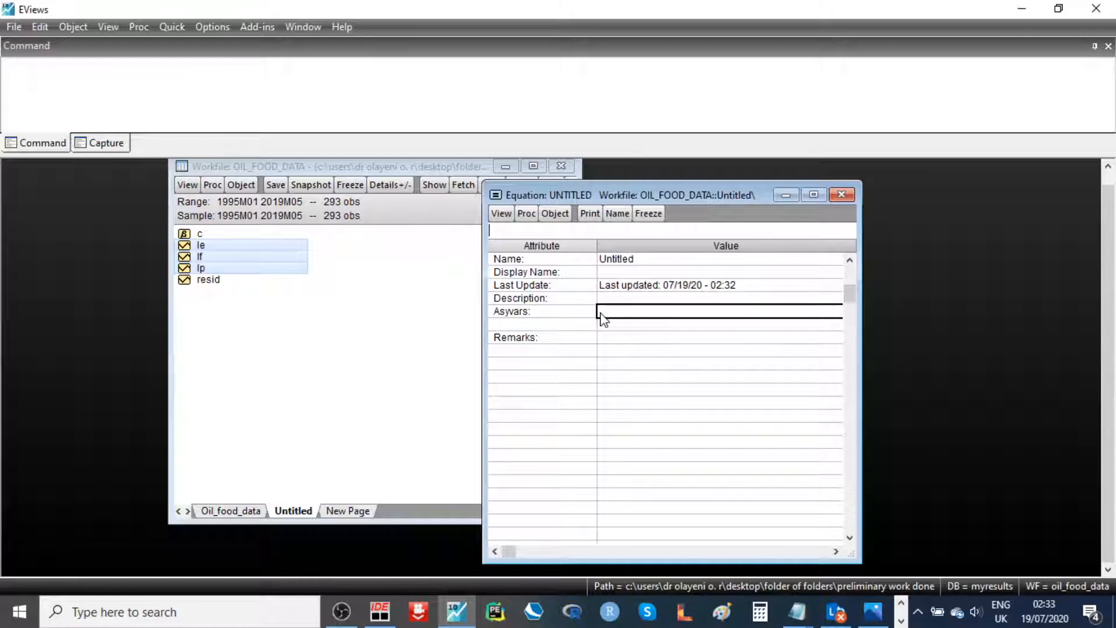
type("le lp")
left_click(632, 396)
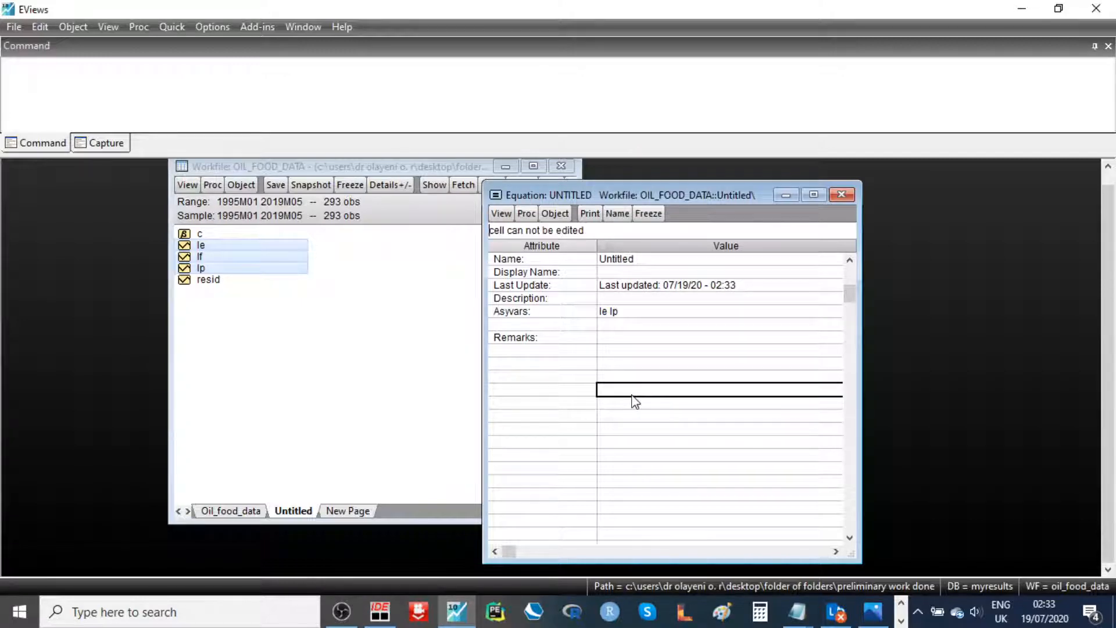
left_click(635, 342)
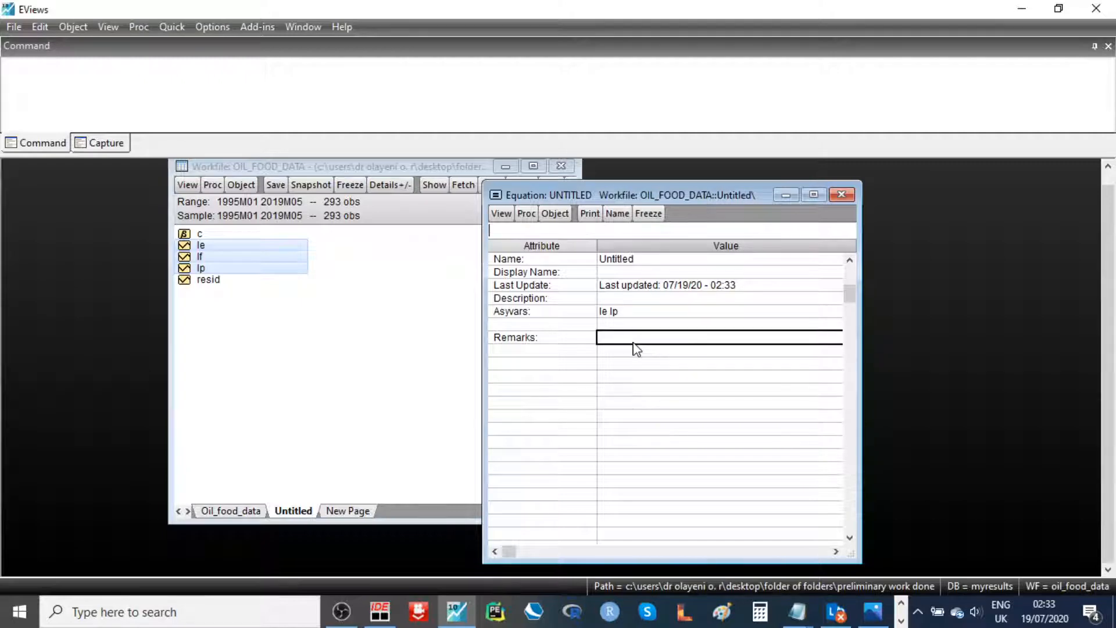
left_click(637, 375)
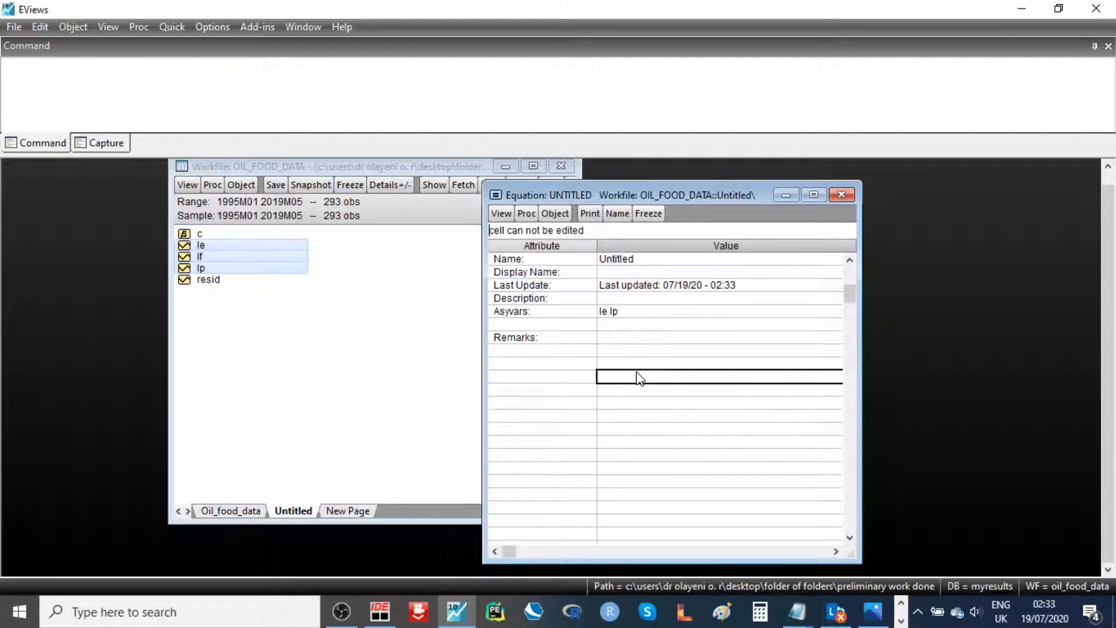
left_click(631, 342)
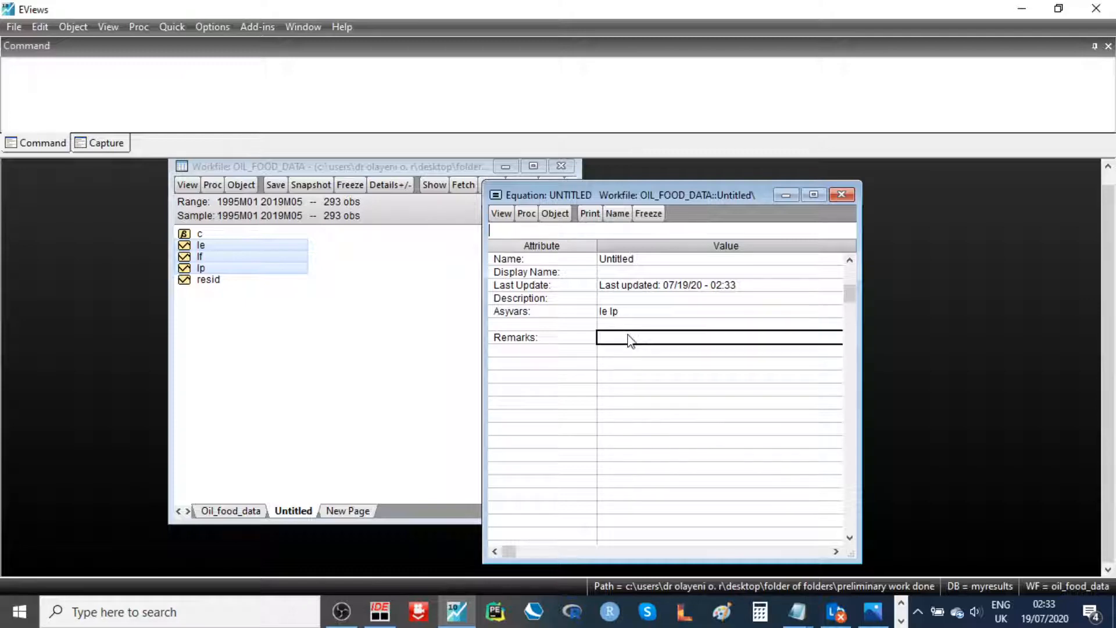
Step: Generate the nonlinear ARDL equation with the Make Nonlinear ARDL add-in and move its output window off the untitled equation's label
left_click(265, 27)
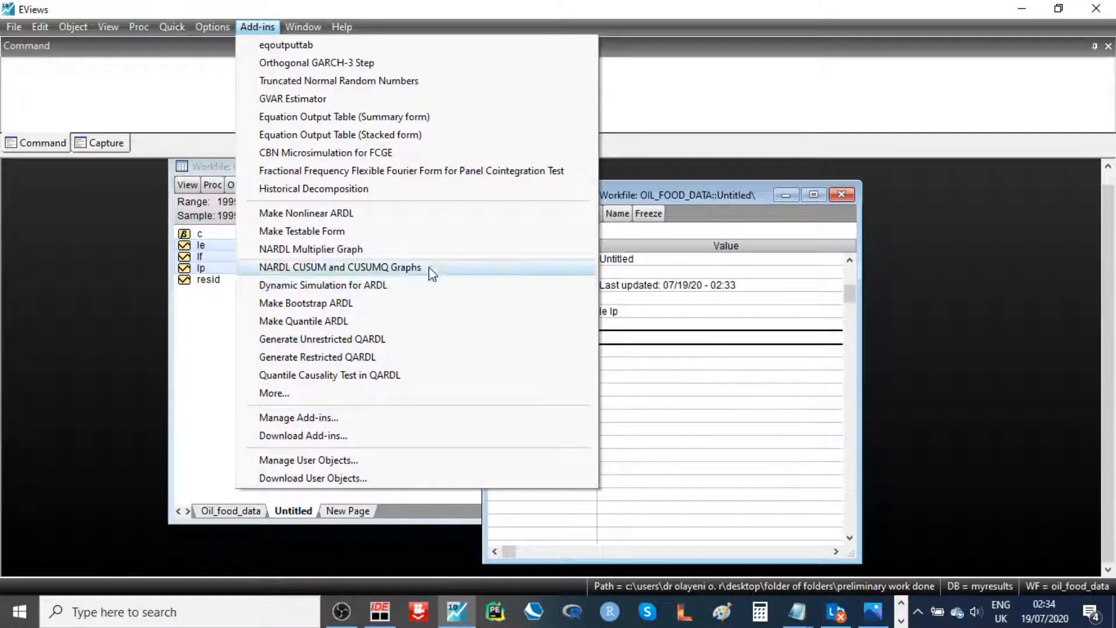
left_click(277, 216)
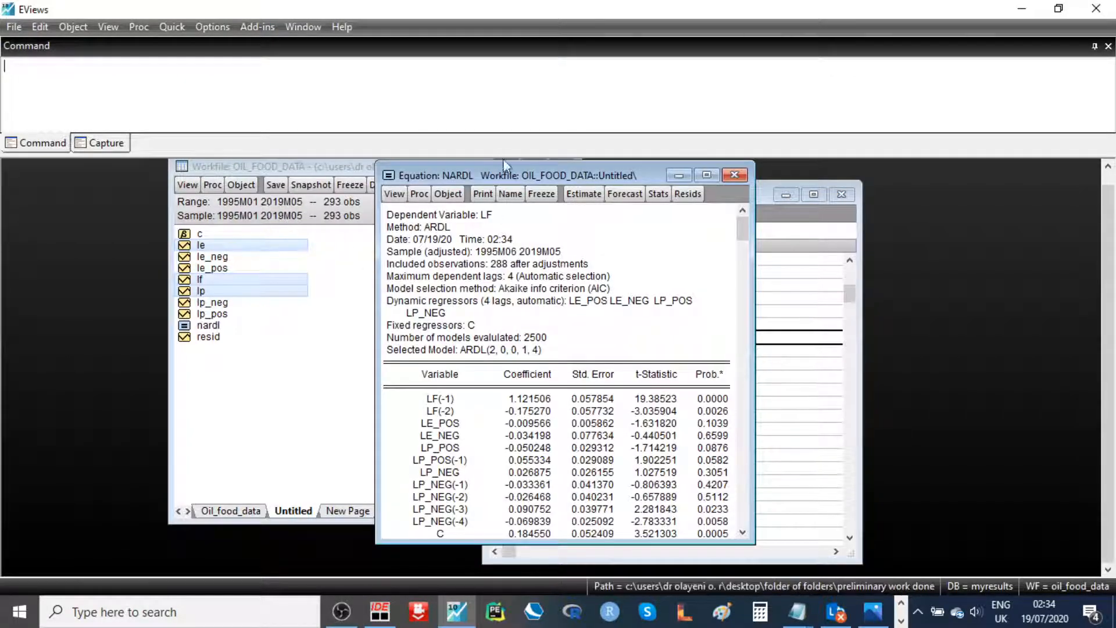
left_click_drag(505, 174, 326, 160)
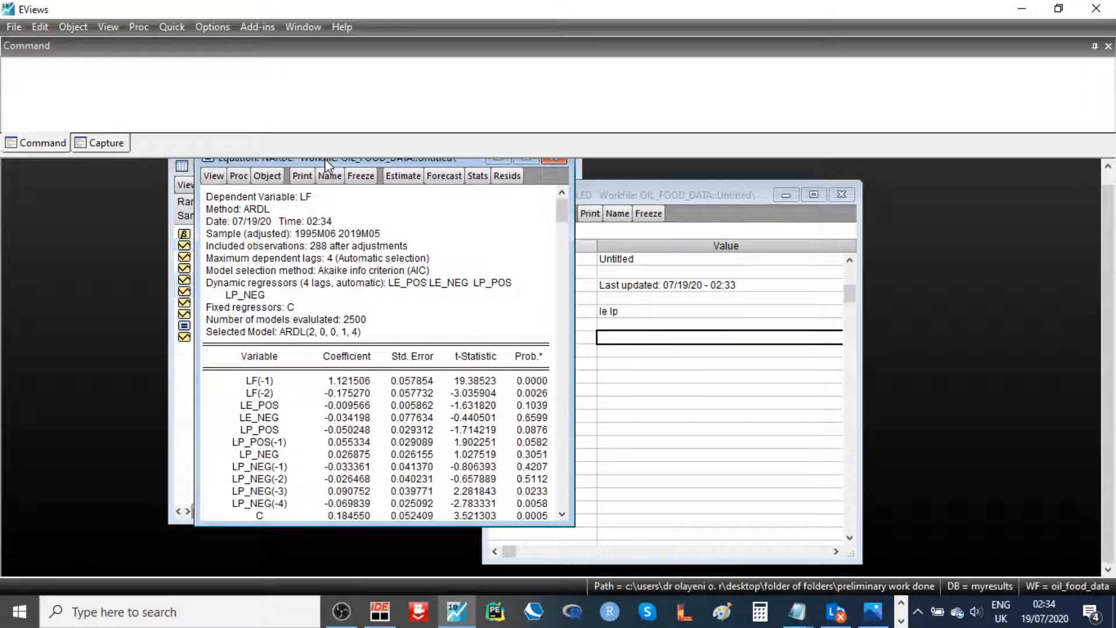
left_click_drag(326, 164, 193, 166)
Step: Arrange the NARDL output and the untitled equation's label as separate windows side by side, leaving the workfile's object list visible
left_click(569, 196)
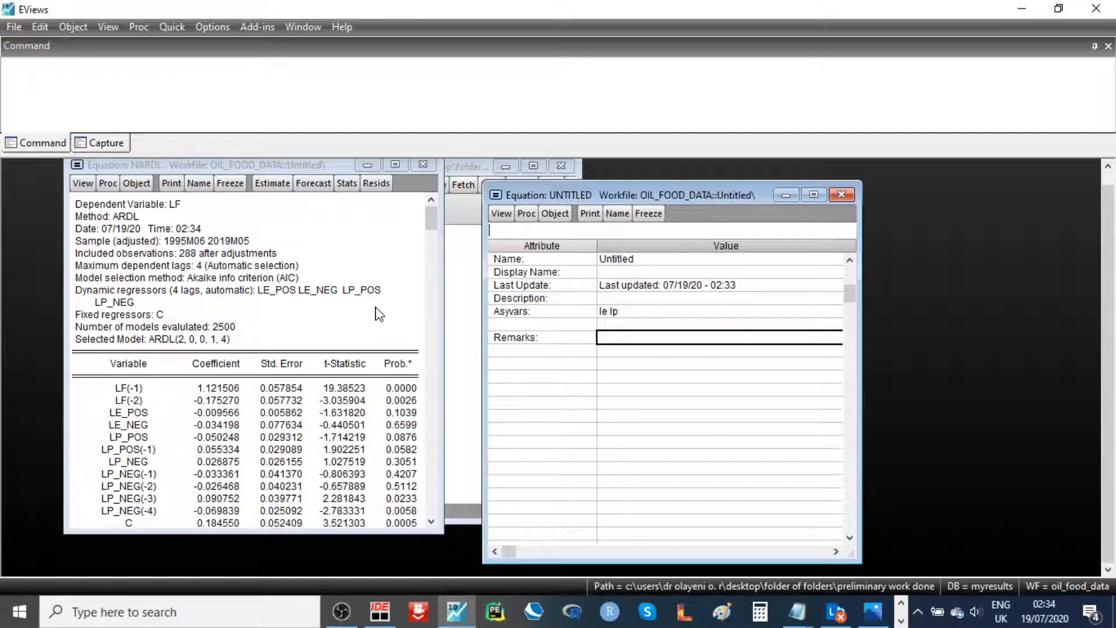
left_click_drag(234, 167, 266, 196)
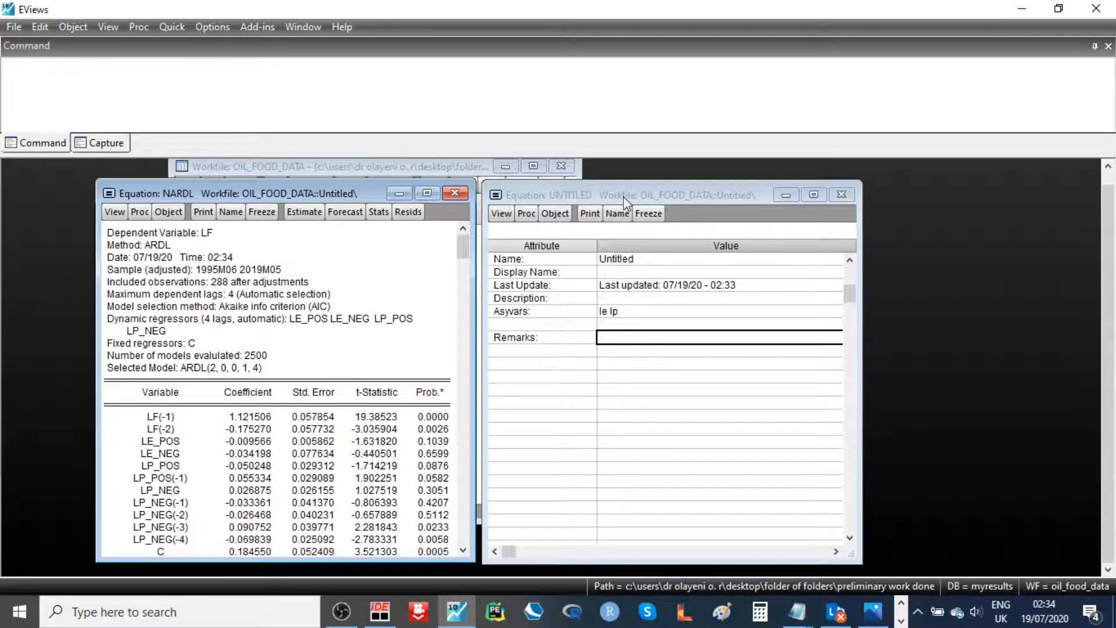
left_click_drag(632, 201, 846, 191)
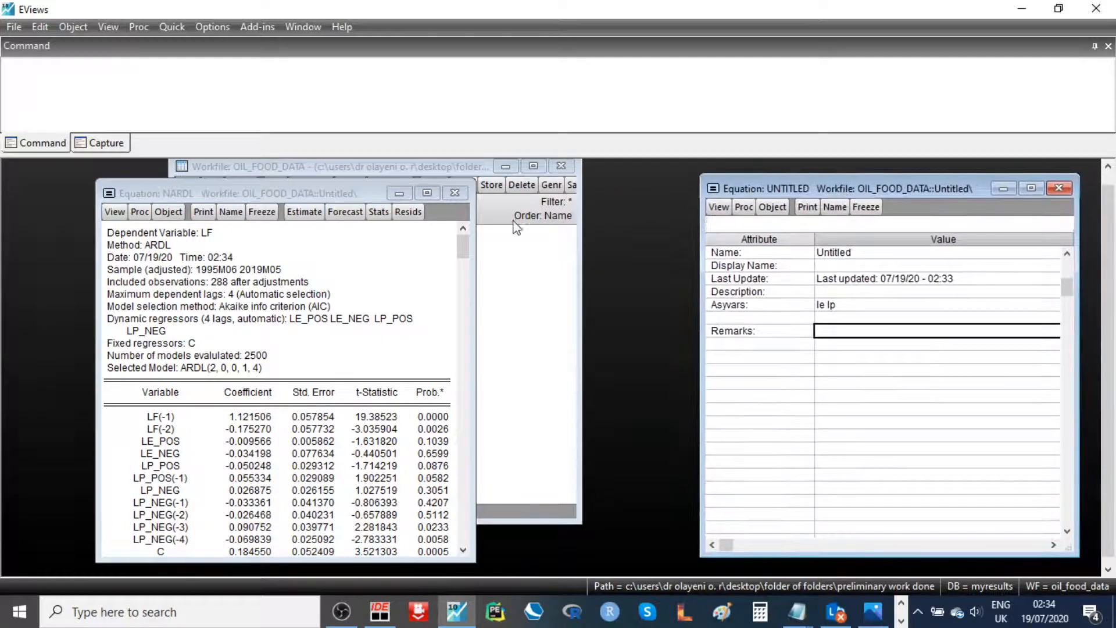
left_click_drag(343, 199, 509, 189)
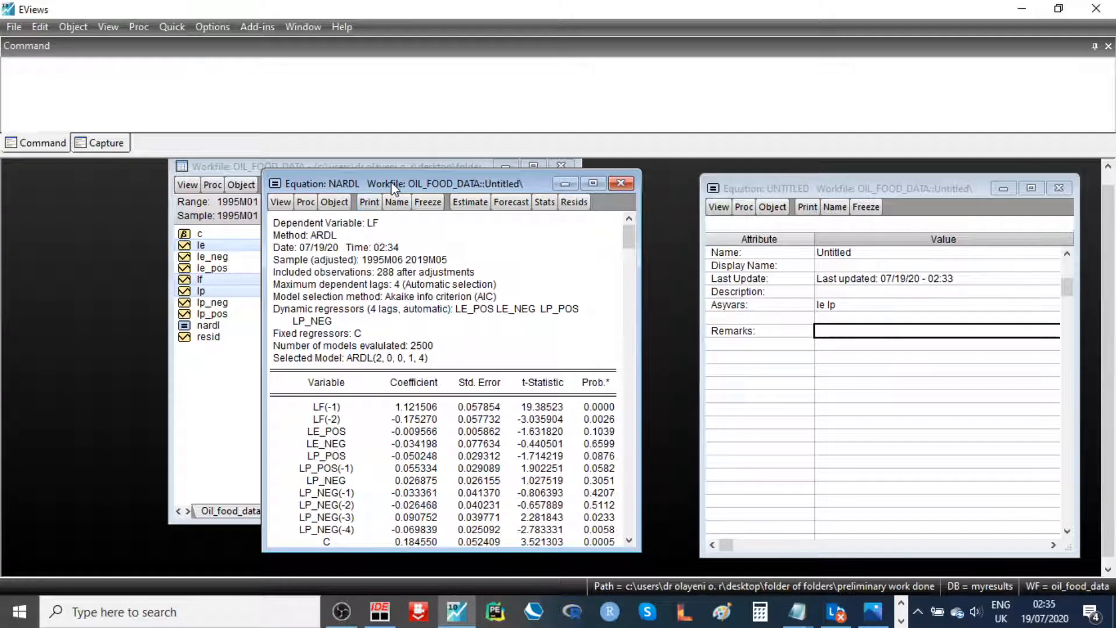
left_click_drag(393, 188, 396, 185)
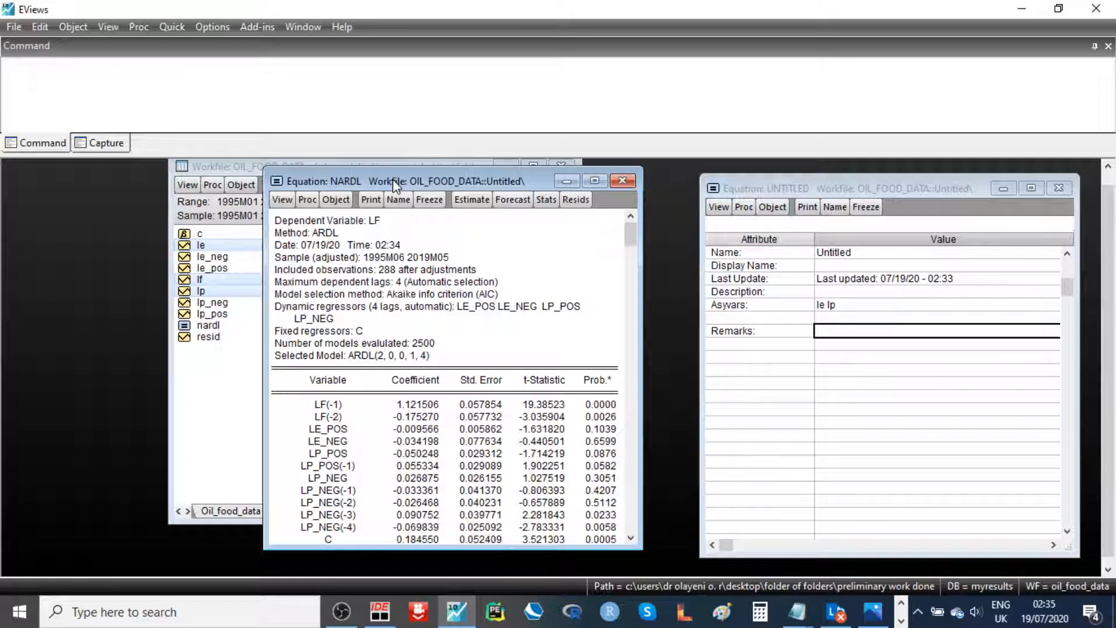
Step: View the NARDL equation's Long Run Form and Bounds Test and move its window clear of the workfile's object list
left_click(283, 201)
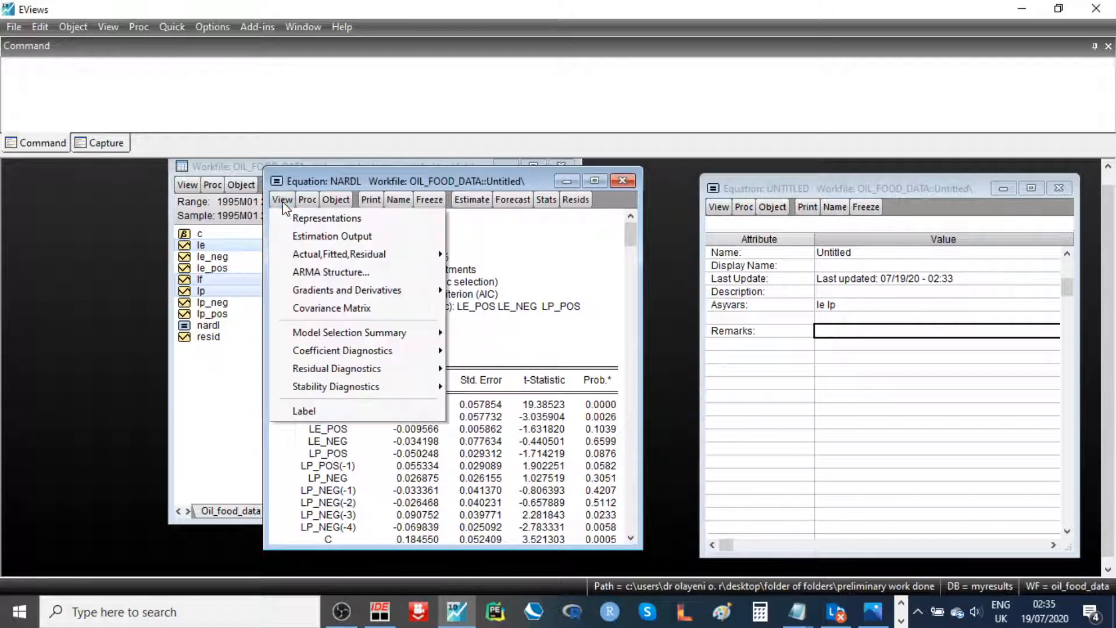
mouse_move(383, 368)
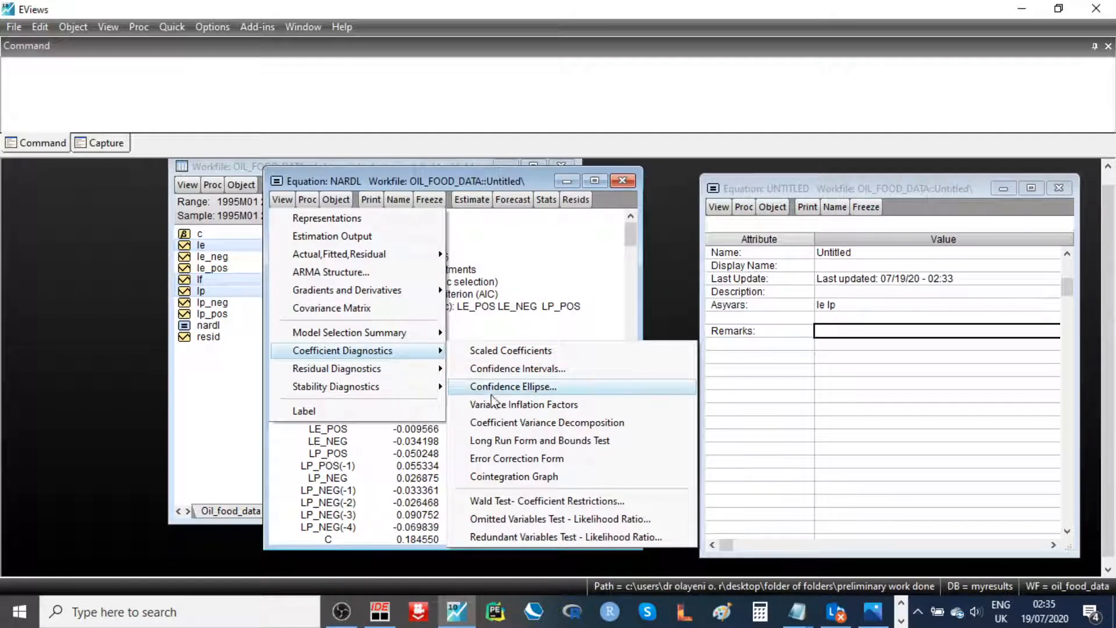
left_click(500, 441)
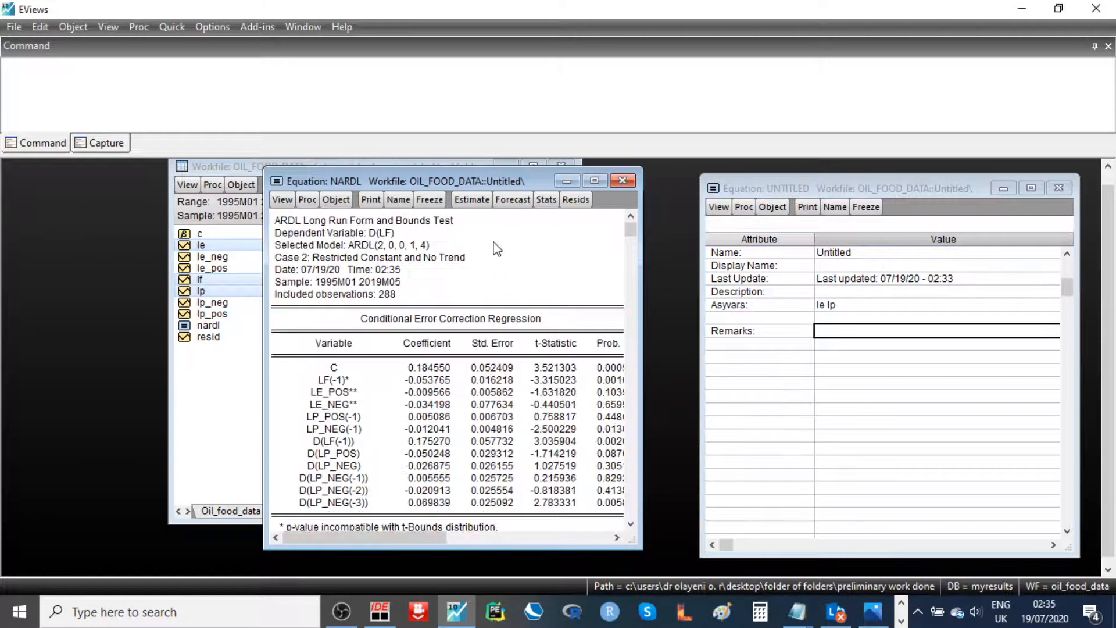
left_click_drag(441, 183, 630, 165)
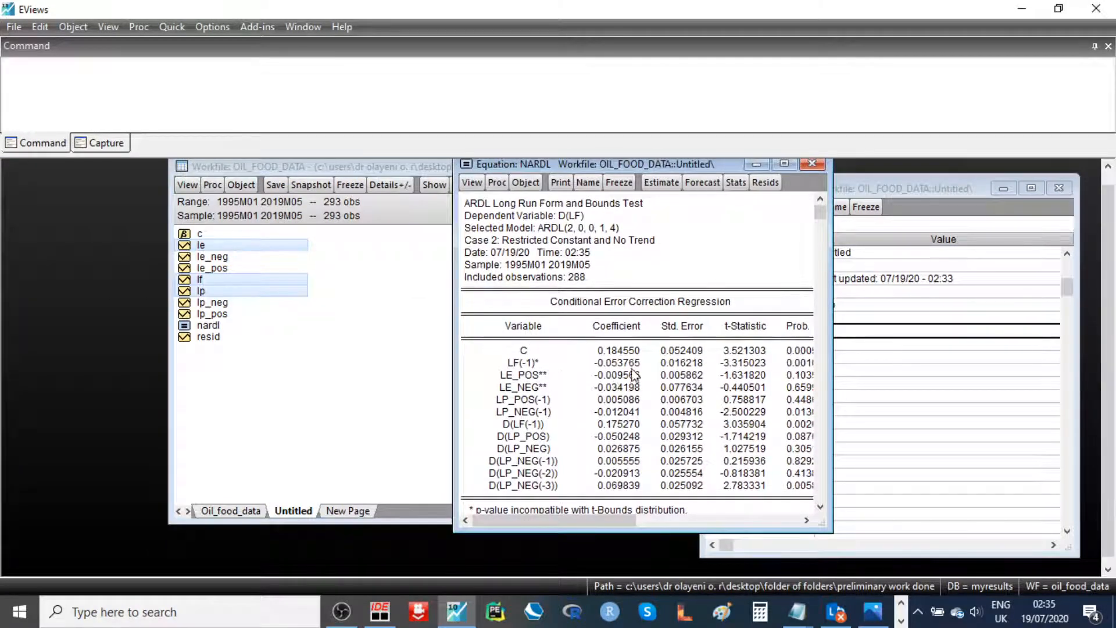
Step: View the NARDL equation's Error Correction Form and widen its window to show the full probability column
left_click(473, 182)
mouse_move(558, 333)
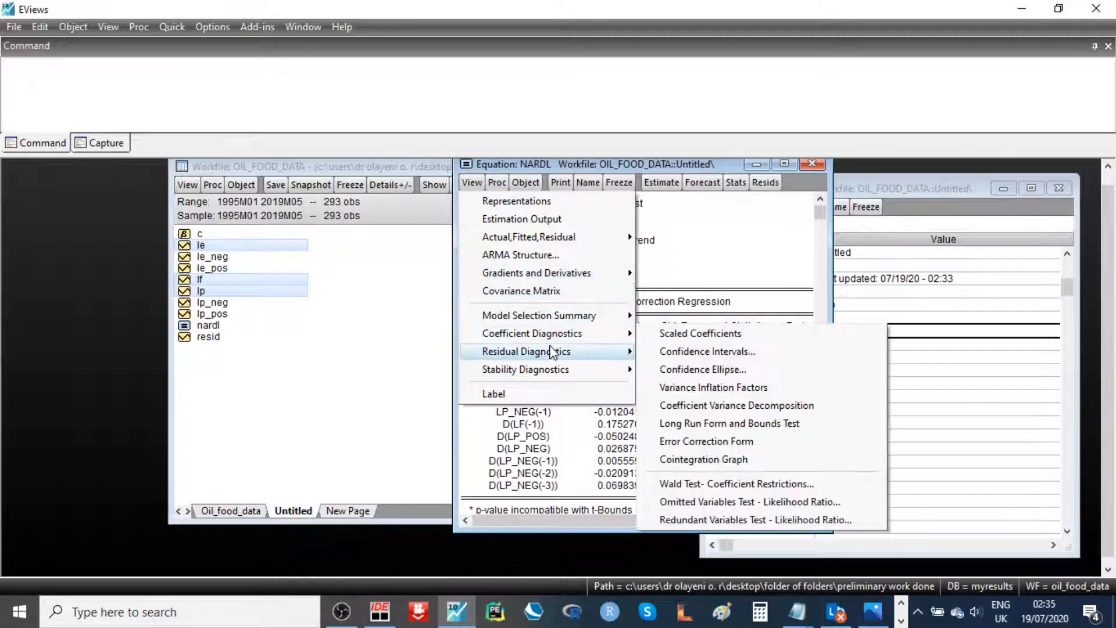
left_click(691, 443)
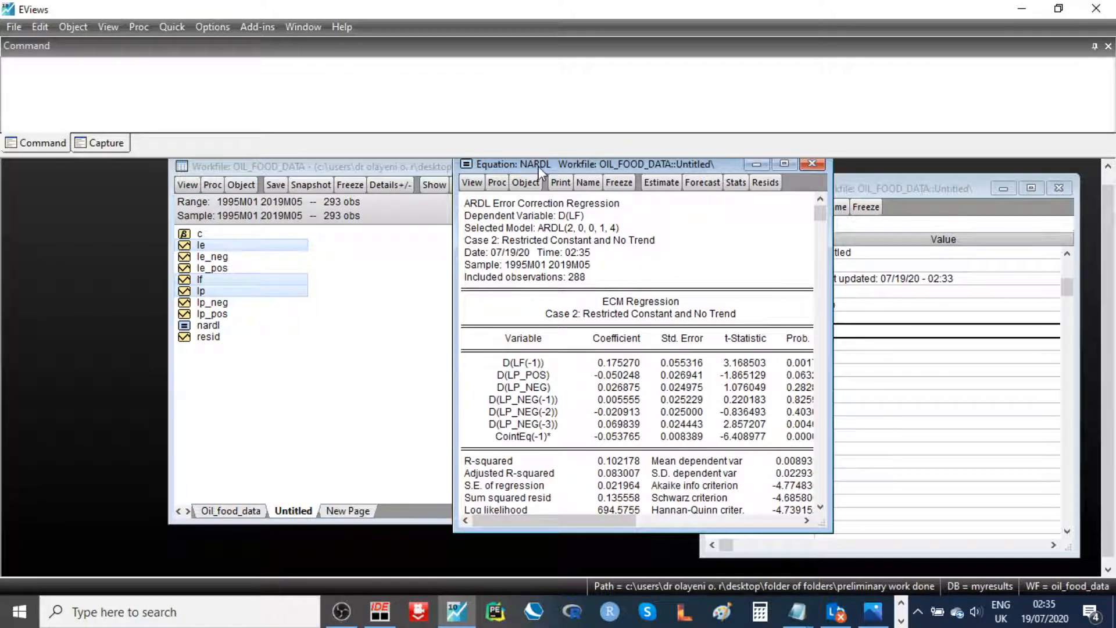
left_click_drag(539, 166, 316, 162)
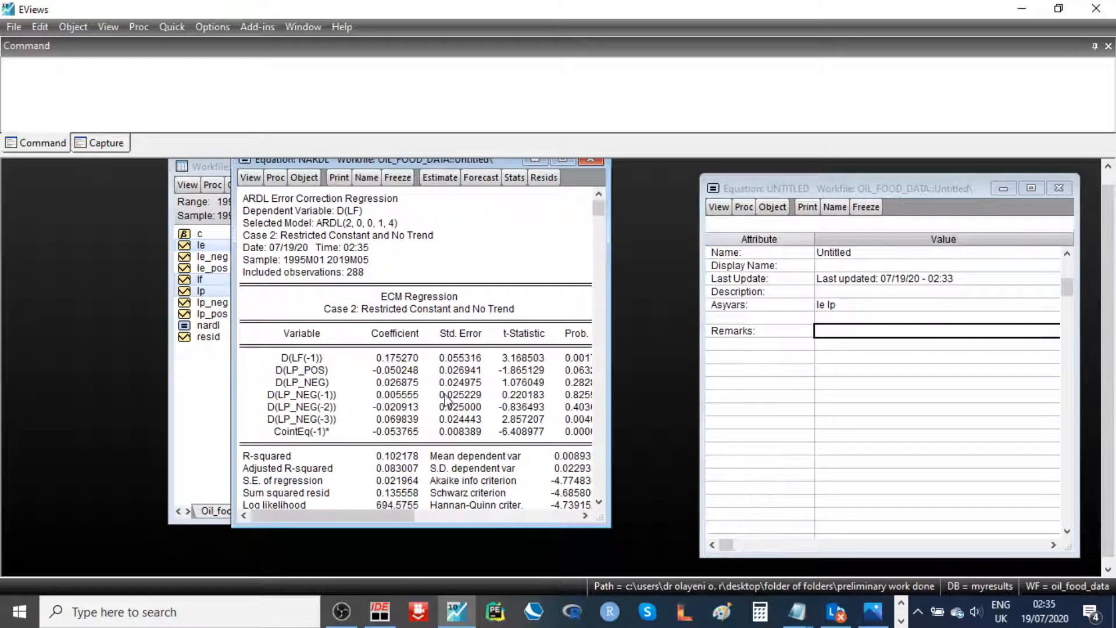
left_click_drag(610, 401, 641, 415)
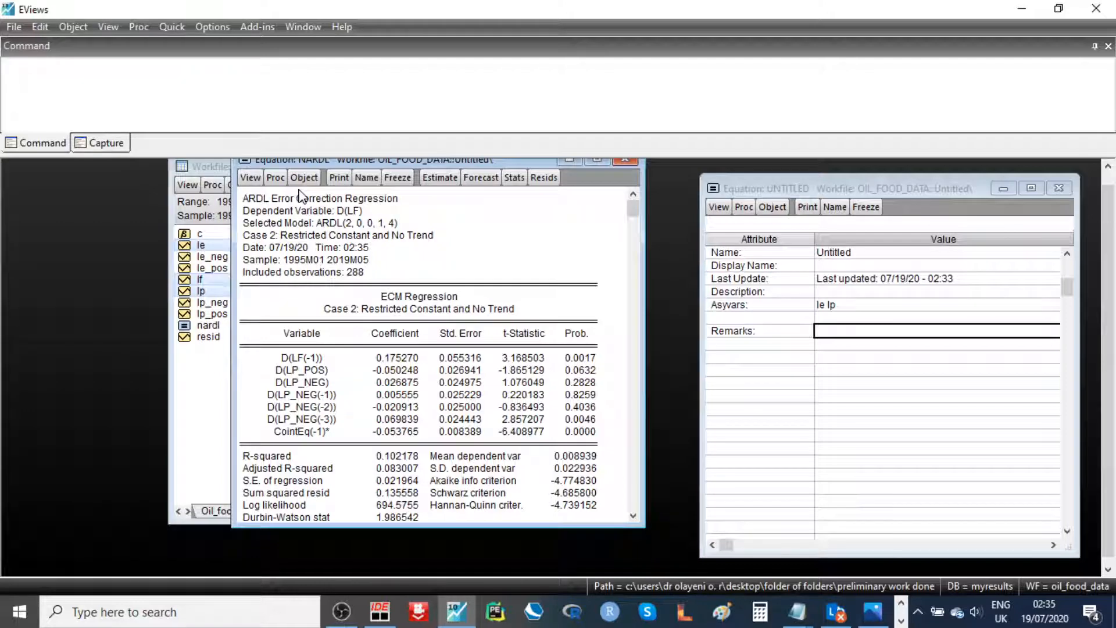
Step: Reopen the NARDL equation's Long Run Form and Bounds Test and examine its conditional error correction regression, levels equation and F-Bounds Test
left_click(251, 177)
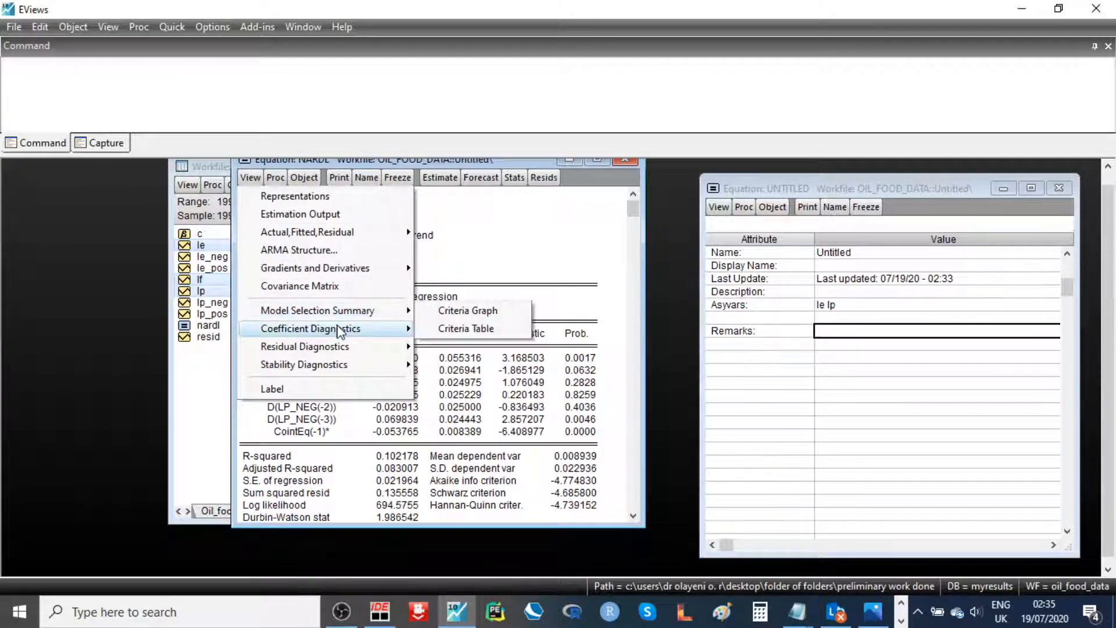
mouse_move(374, 330)
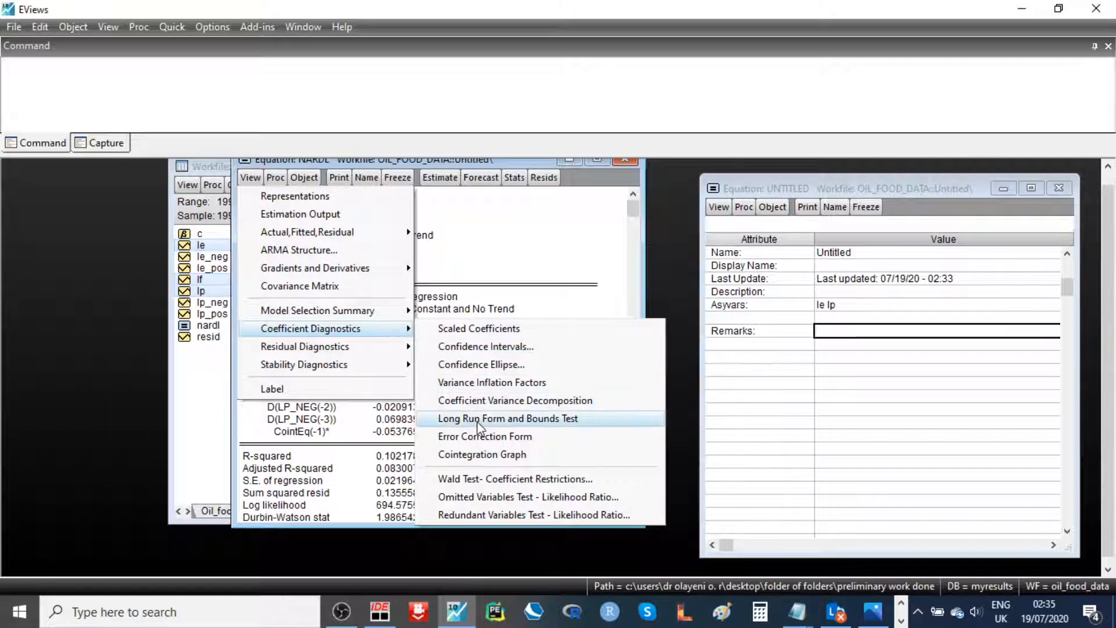
left_click(502, 420)
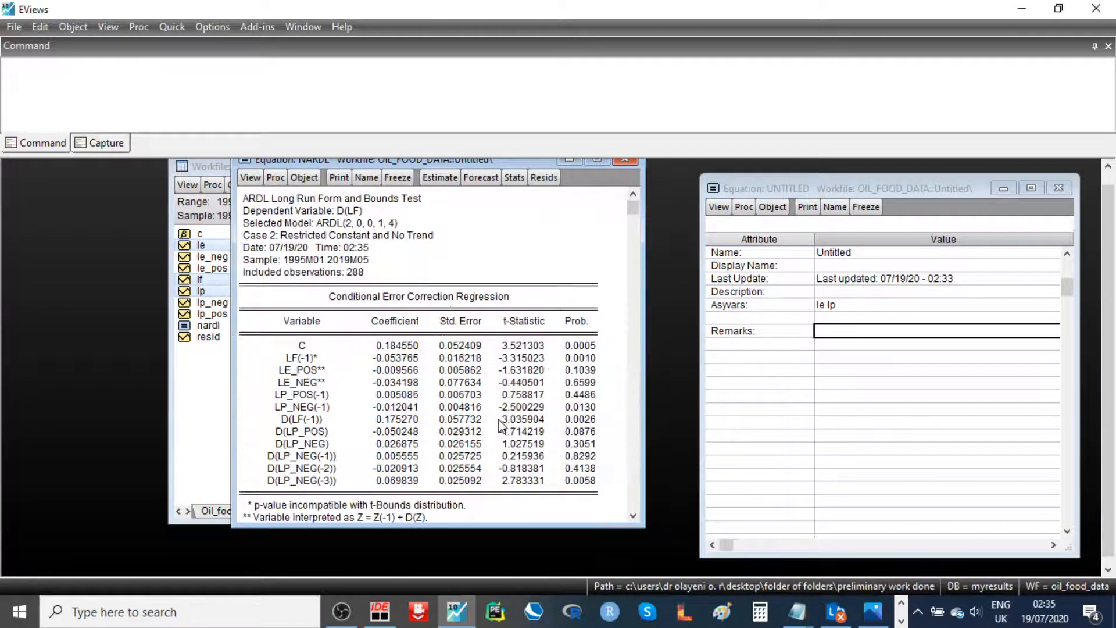
left_click(636, 459)
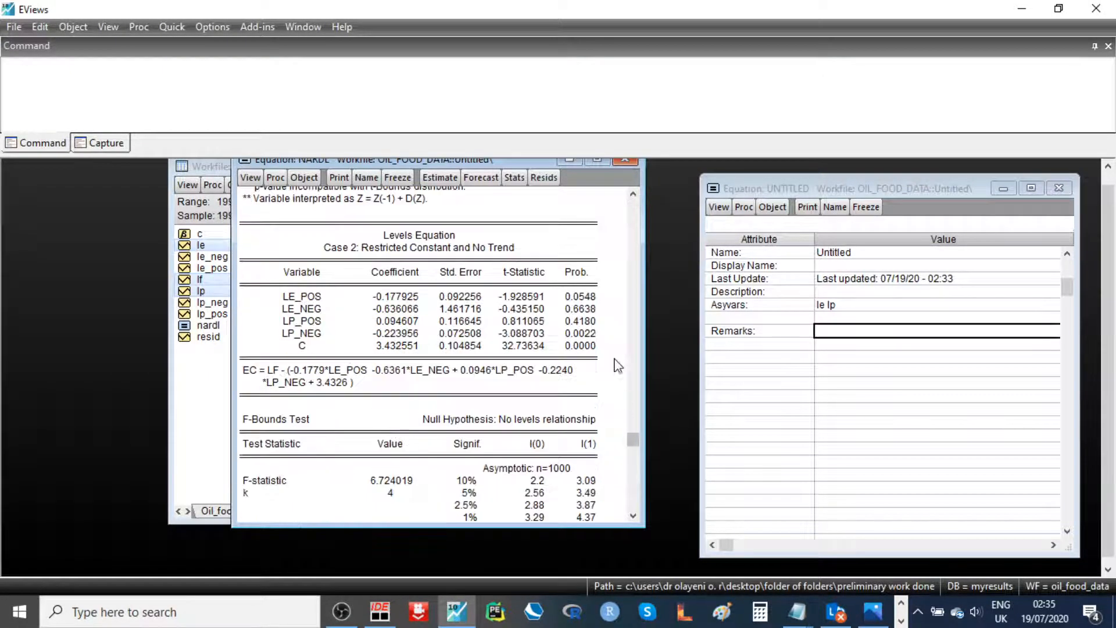
left_click(633, 503)
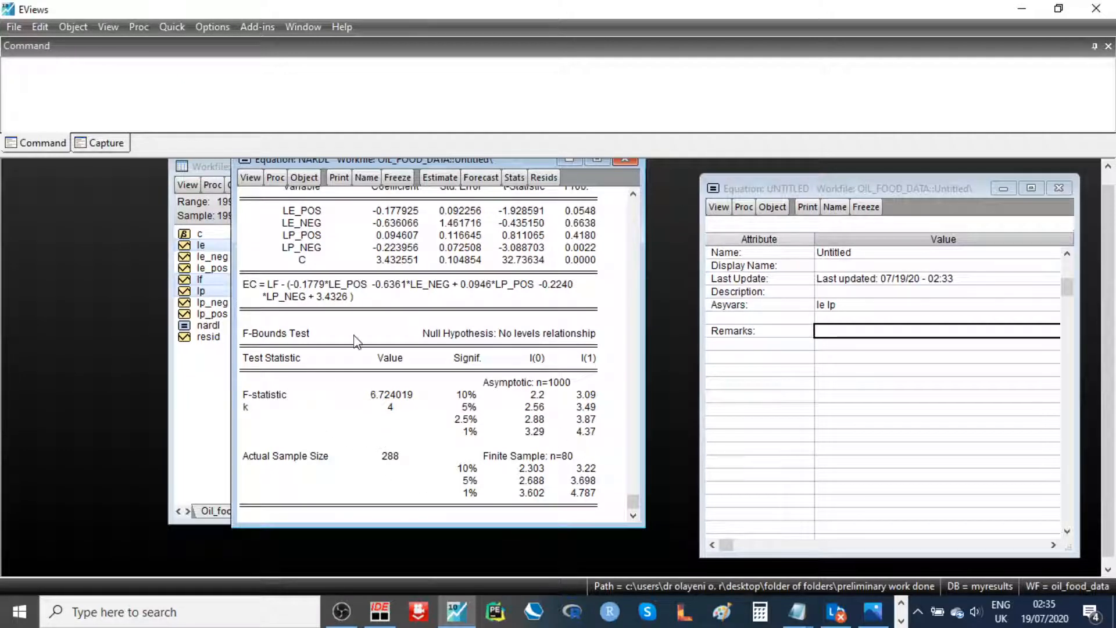
left_click(635, 230)
left_click(634, 225)
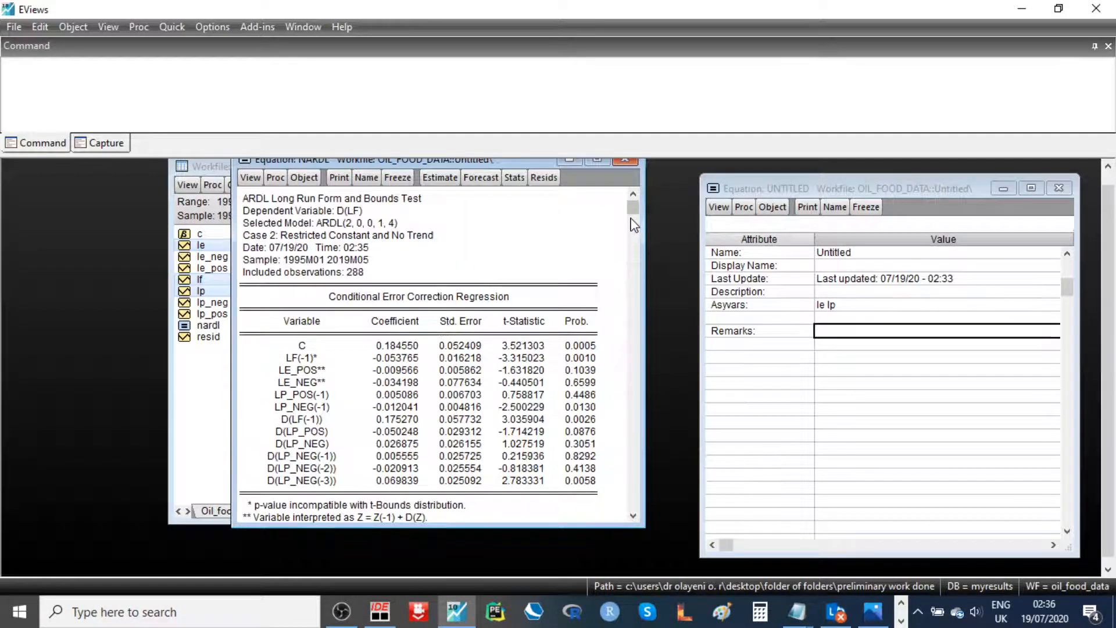
left_click_drag(519, 160, 511, 195)
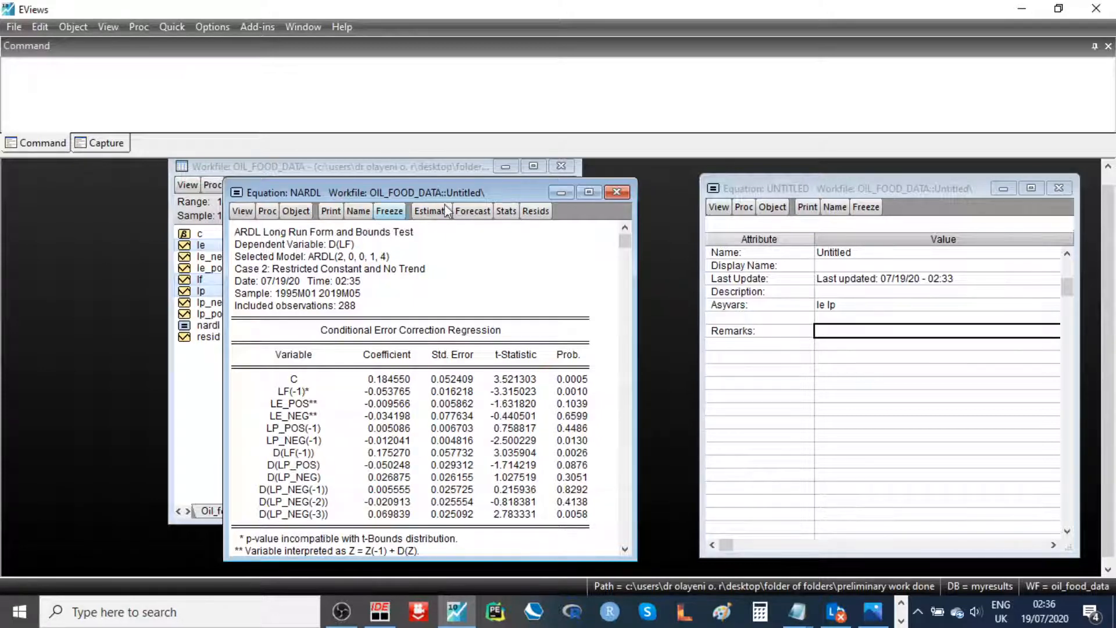
left_click(476, 270)
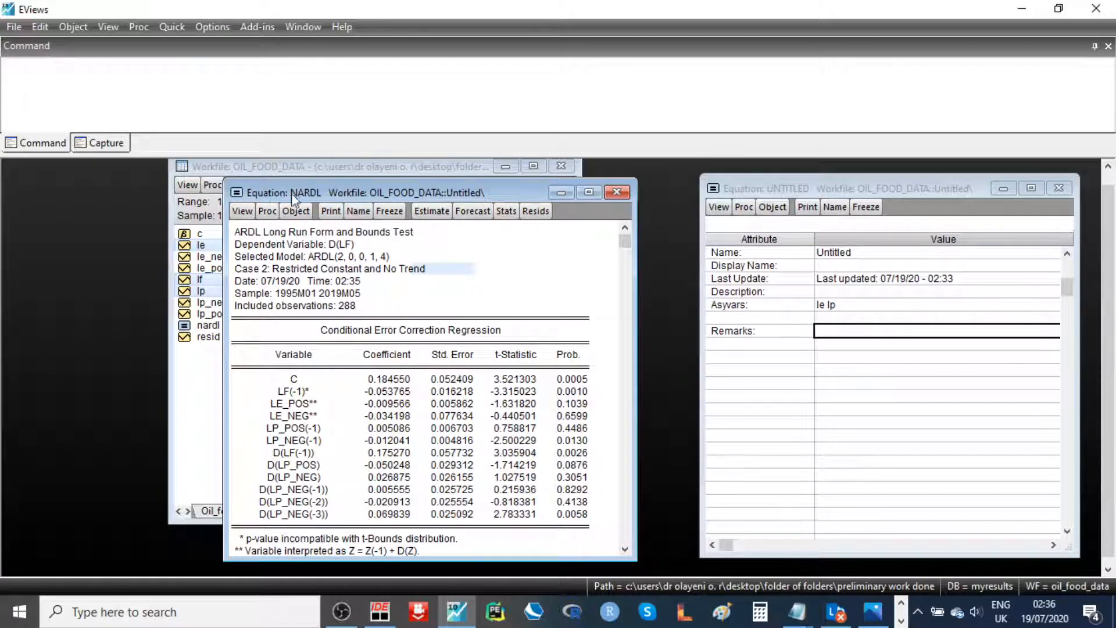
left_click(489, 293)
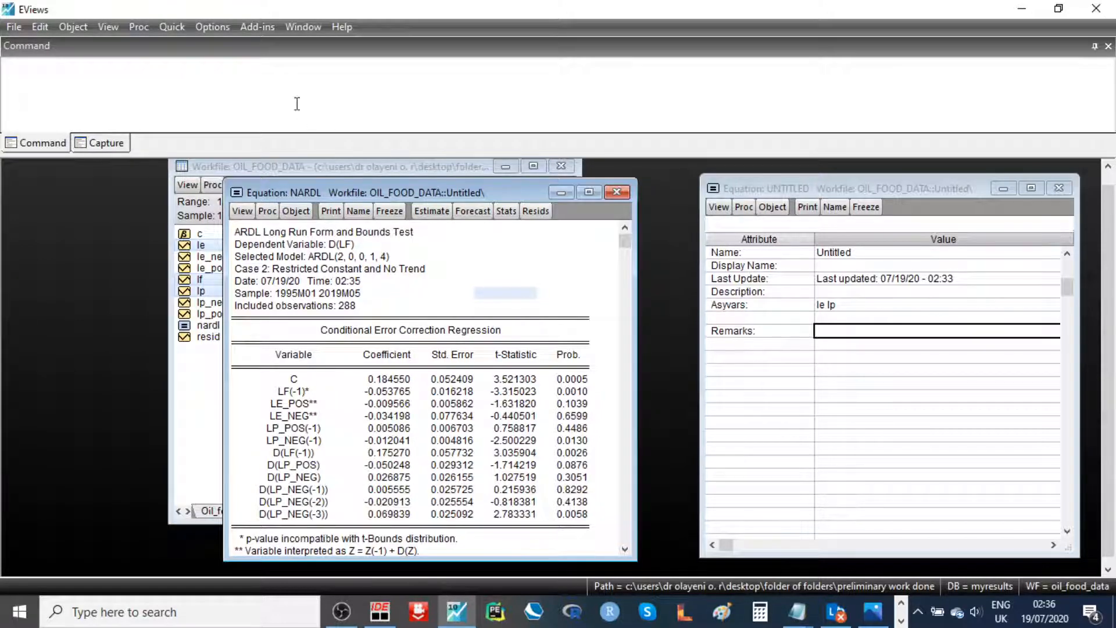
Step: Generate the NARDL Multiplier Graphs for LE and LP from the NARDL equation and place the two graph windows side by side
left_click(253, 28)
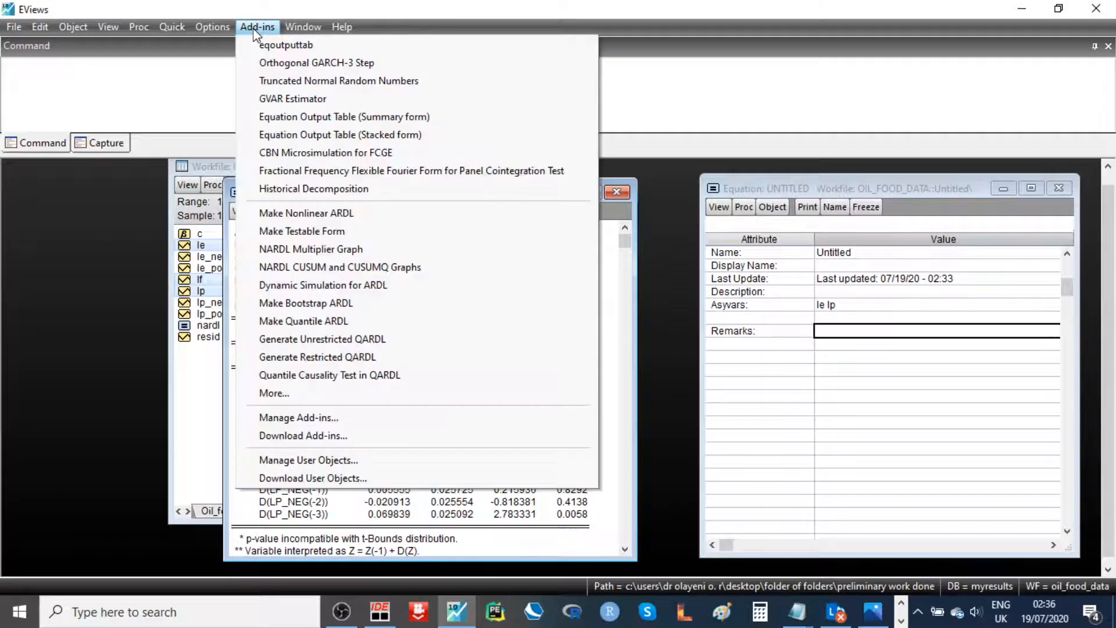
left_click(302, 251)
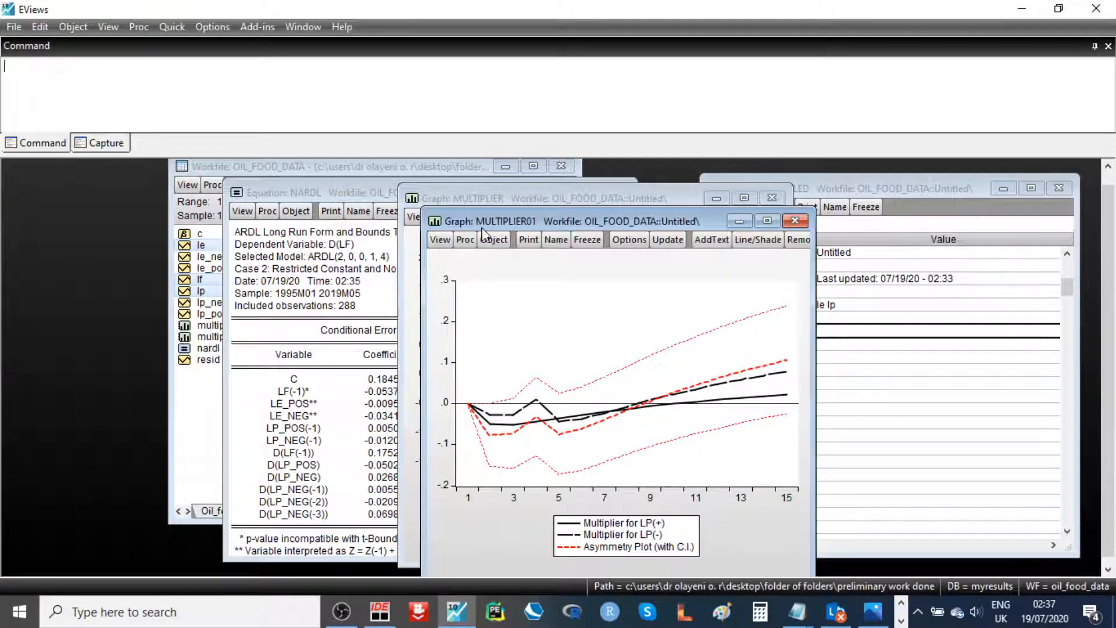
left_click_drag(462, 217, 796, 201)
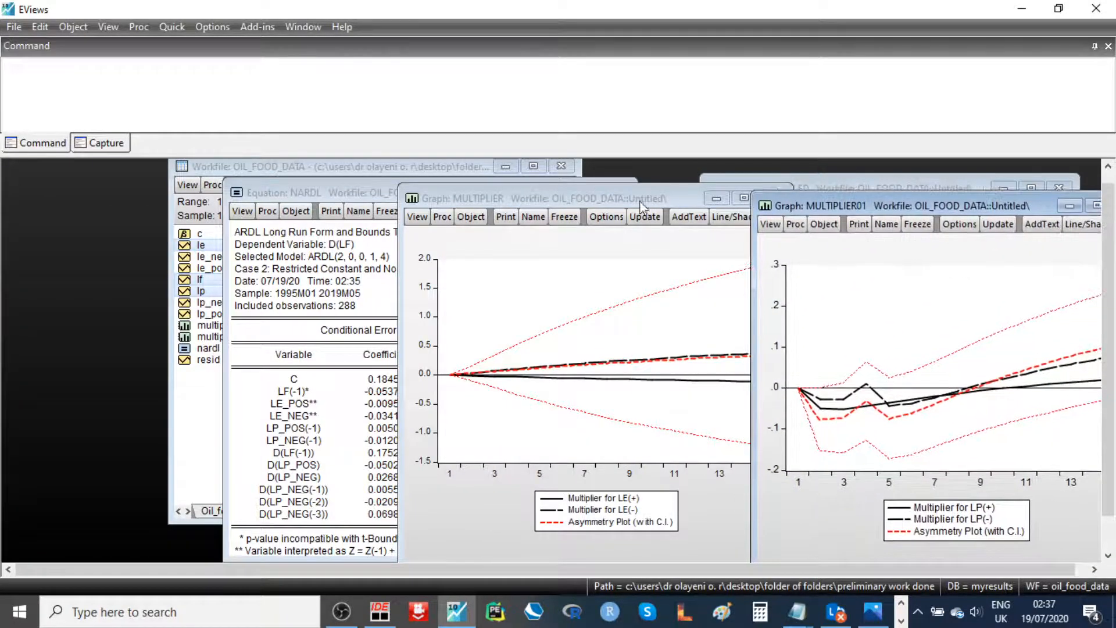
left_click_drag(608, 204, 500, 193)
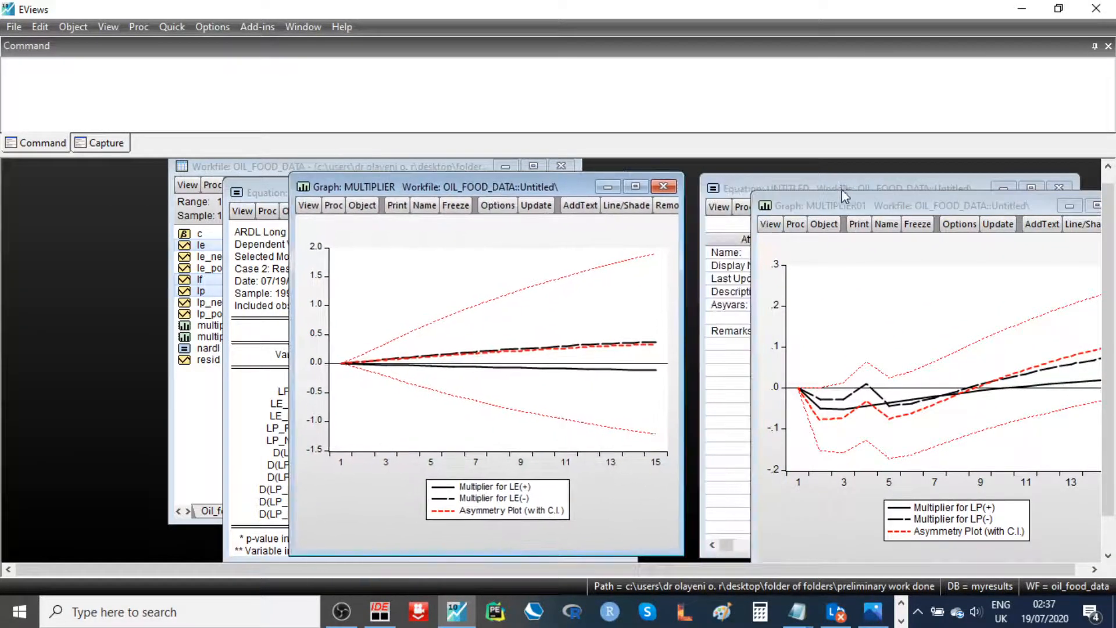
left_click_drag(850, 199, 777, 180)
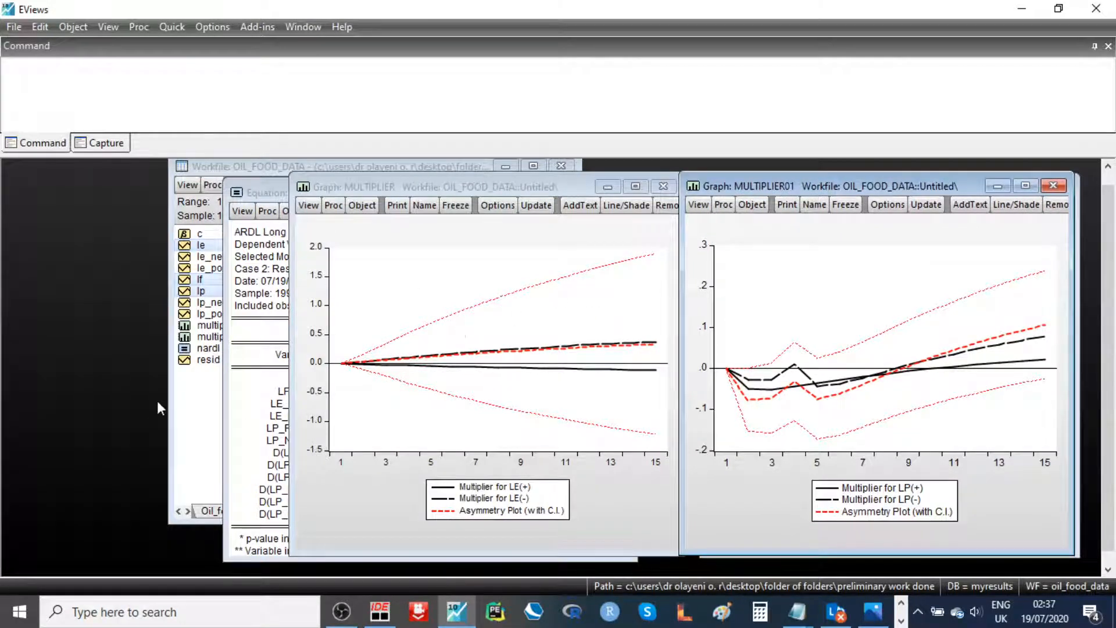
Step: Bring the workfile and the LE multiplier graph forward in turn, and close both the MULTIPLIER and MULTIPLIER01 graph windows
left_click(199, 406)
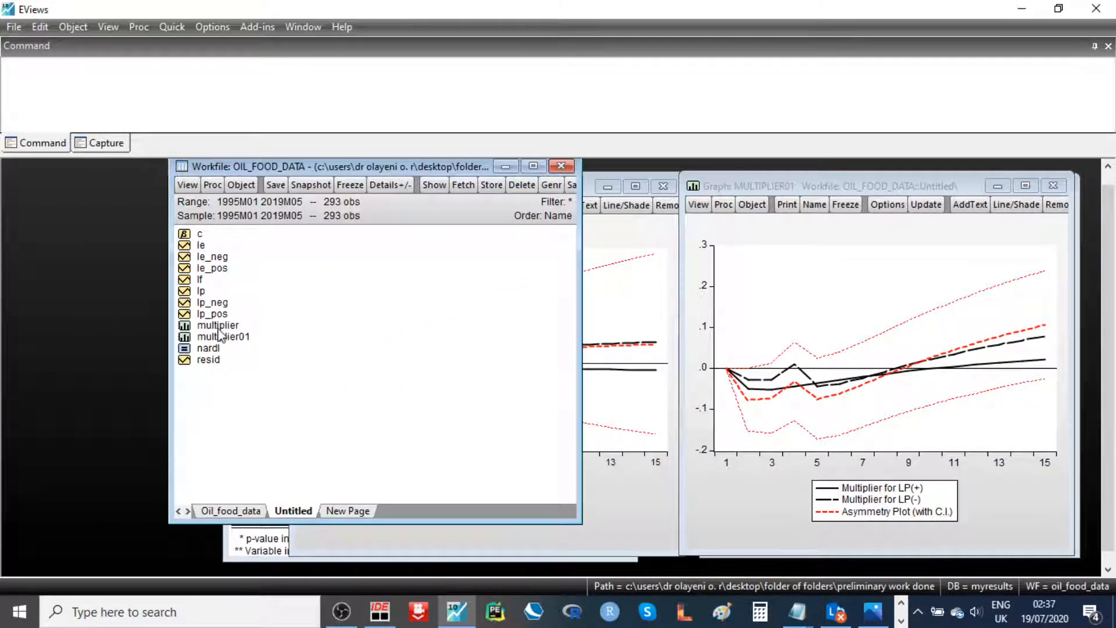
left_click(649, 256)
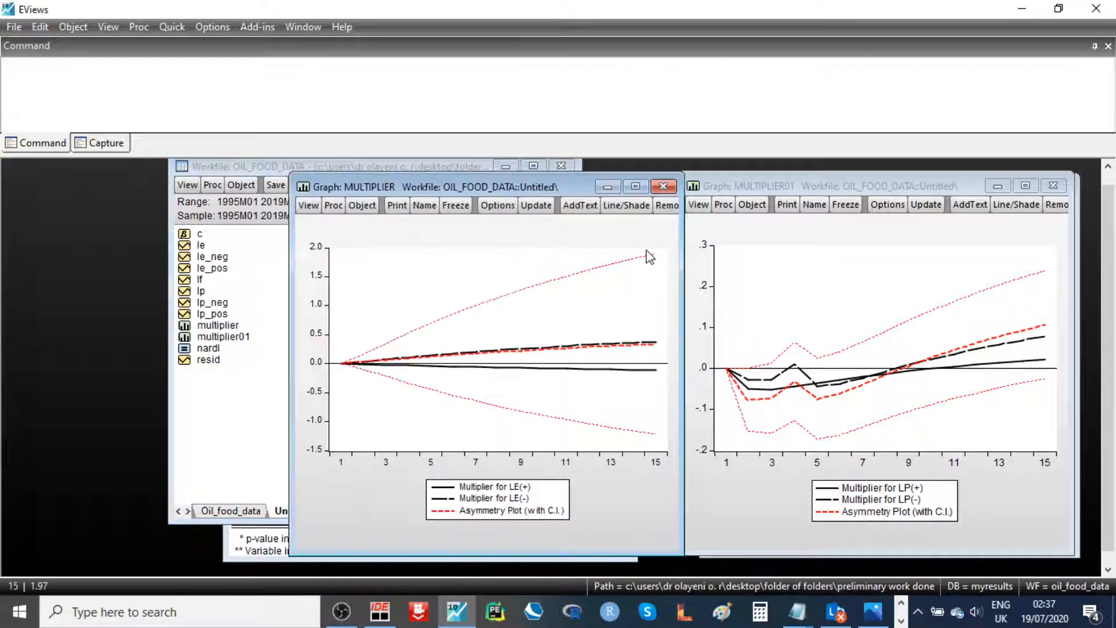
left_click_drag(542, 187, 791, 201)
left_click(912, 201)
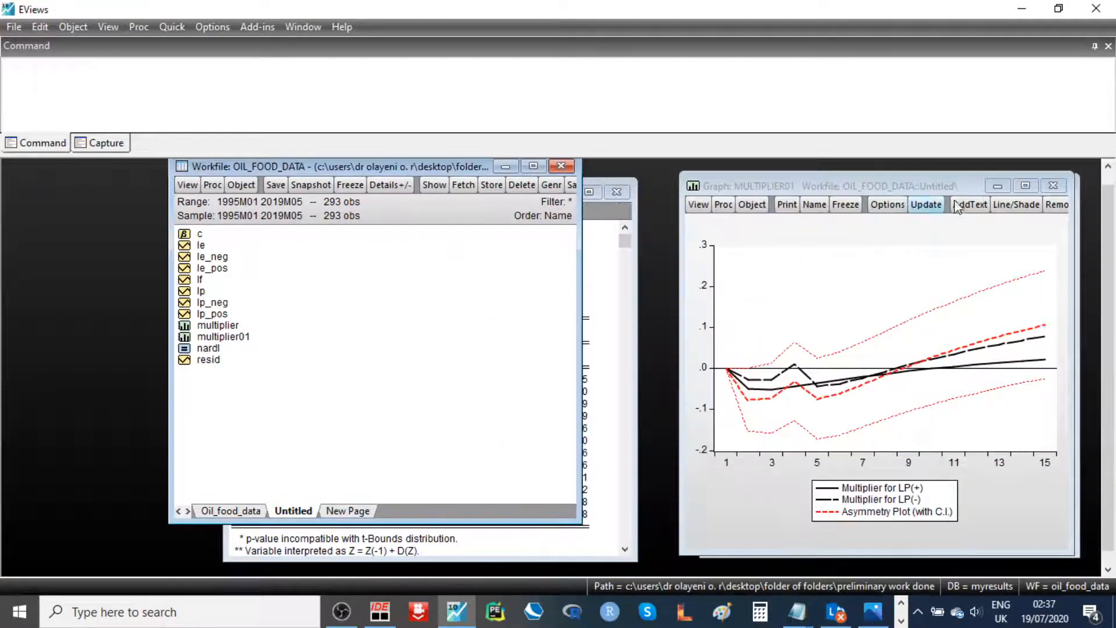
left_click(1048, 184)
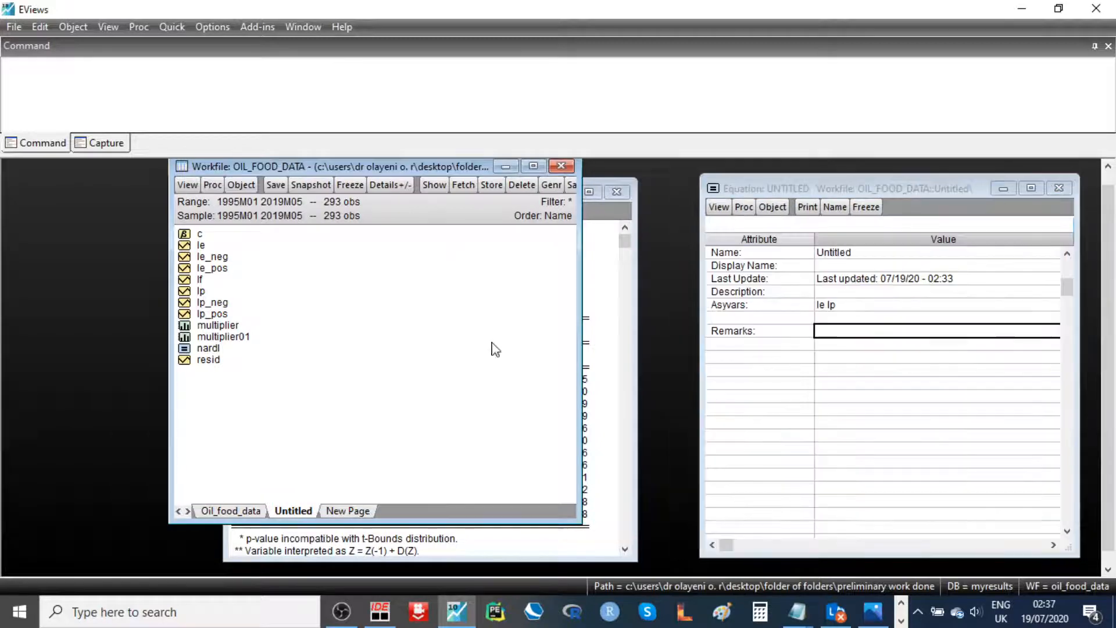
Step: Review the saved multiplier graphs and the positive and negative partial-sum series of LE and LP in the workfile
left_click(225, 336, "ctrl")
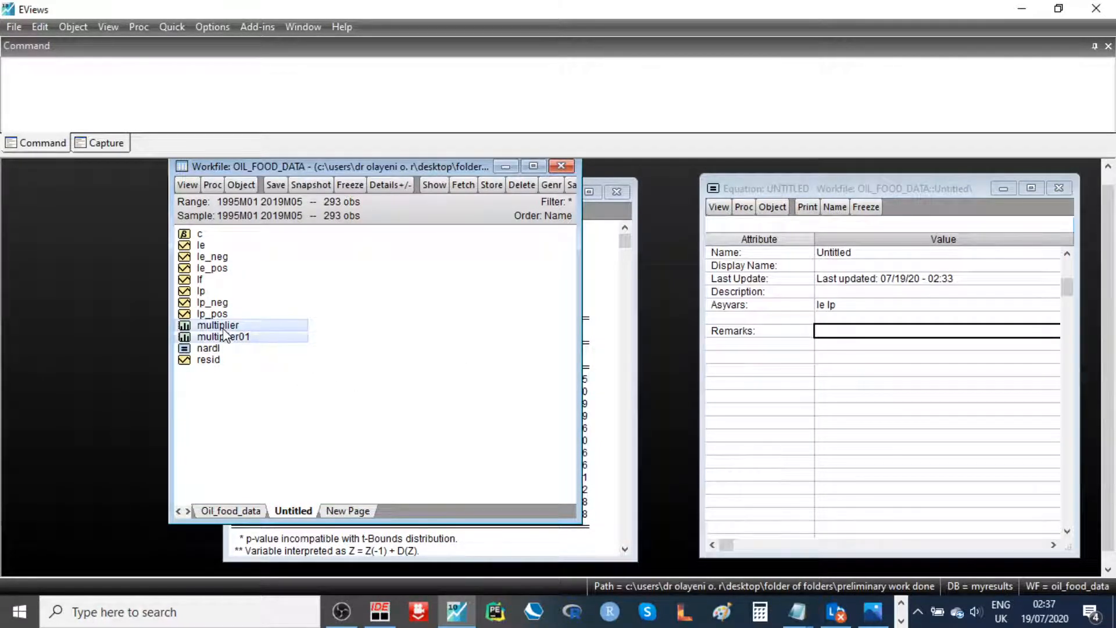
left_click(360, 316)
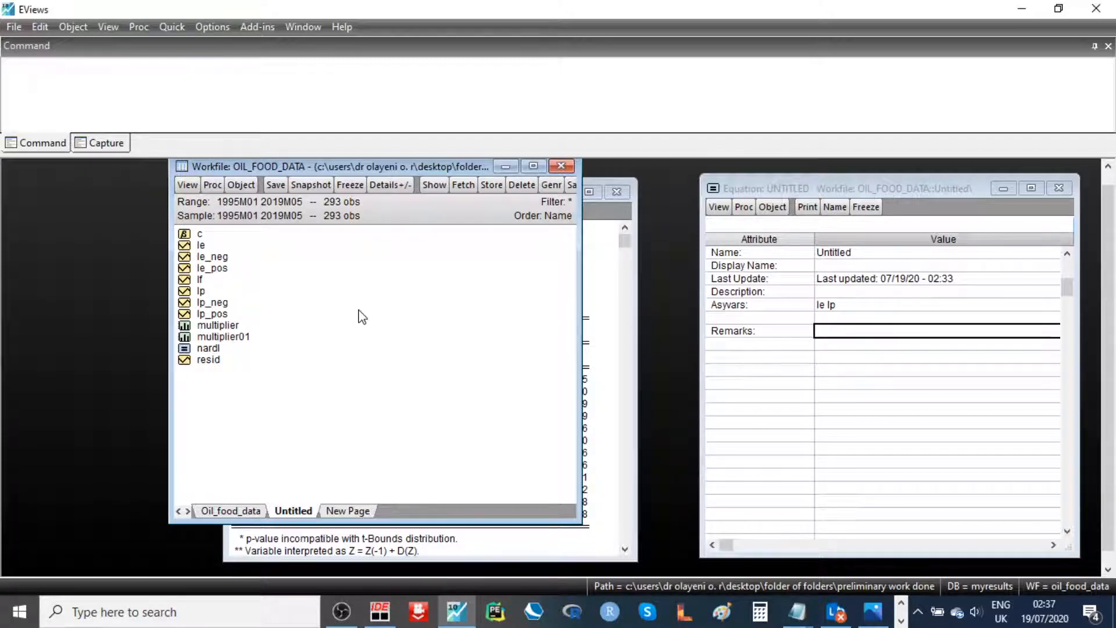
left_click(220, 257)
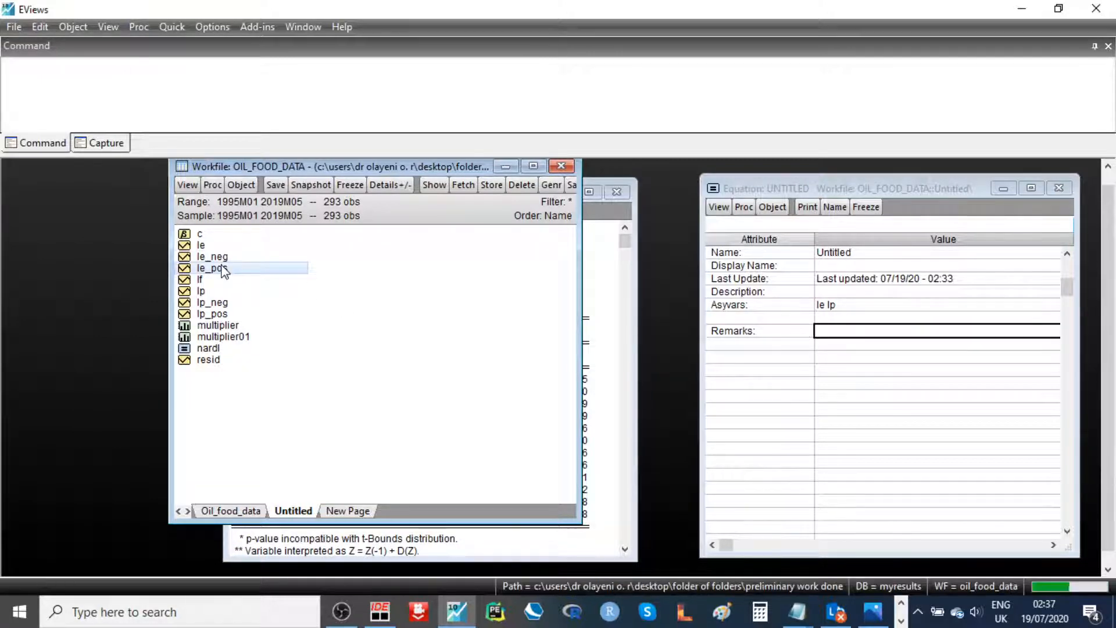
left_click(227, 315)
left_click(236, 303)
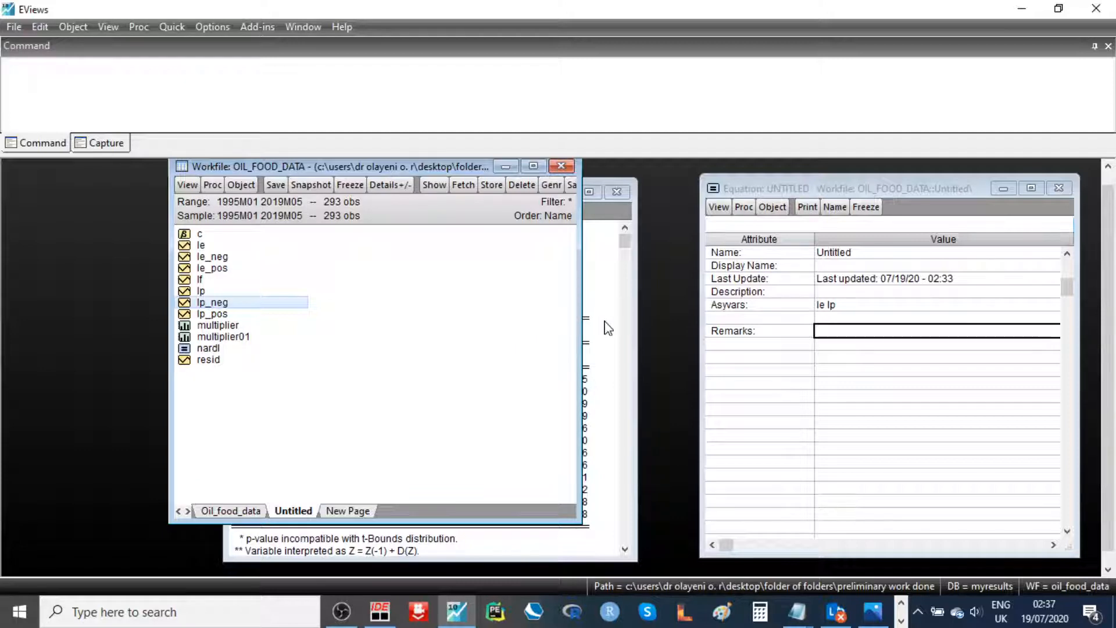
Step: Bring the NARDL equation forward, move it clear of the object list, and generate its NARDL CUSUM and CUSUMQ Graphs
left_click(597, 286)
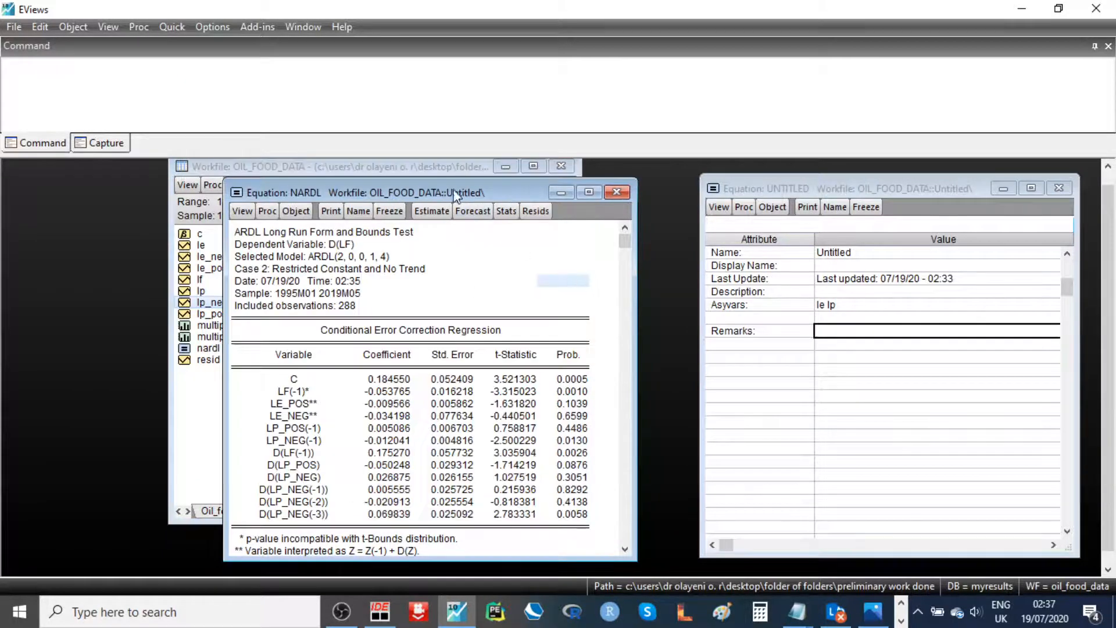
left_click_drag(441, 192, 506, 199)
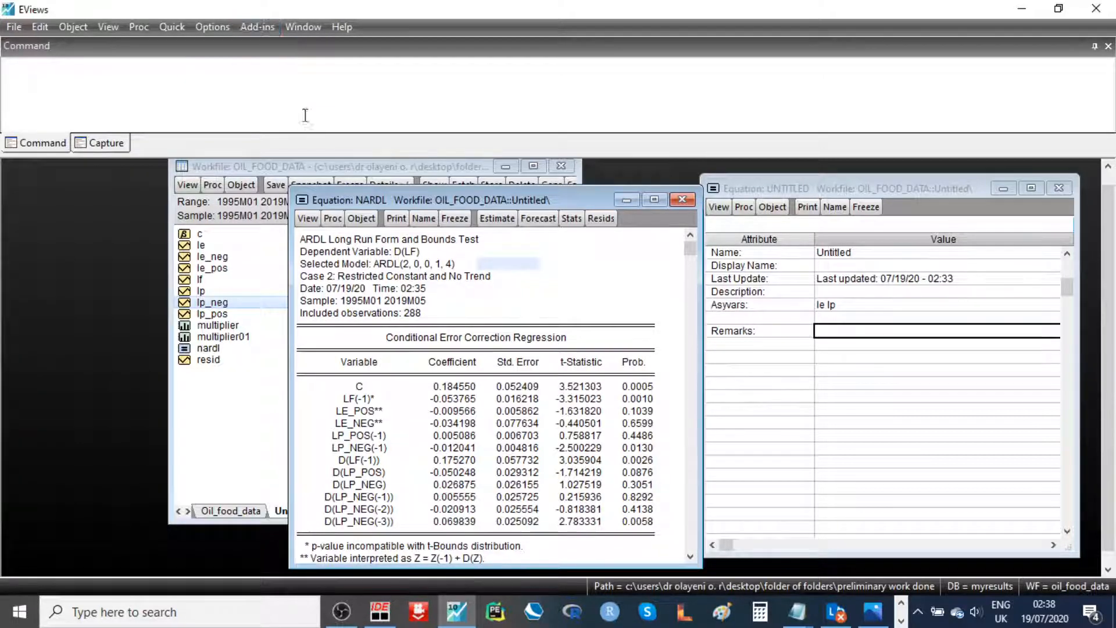
left_click(252, 28)
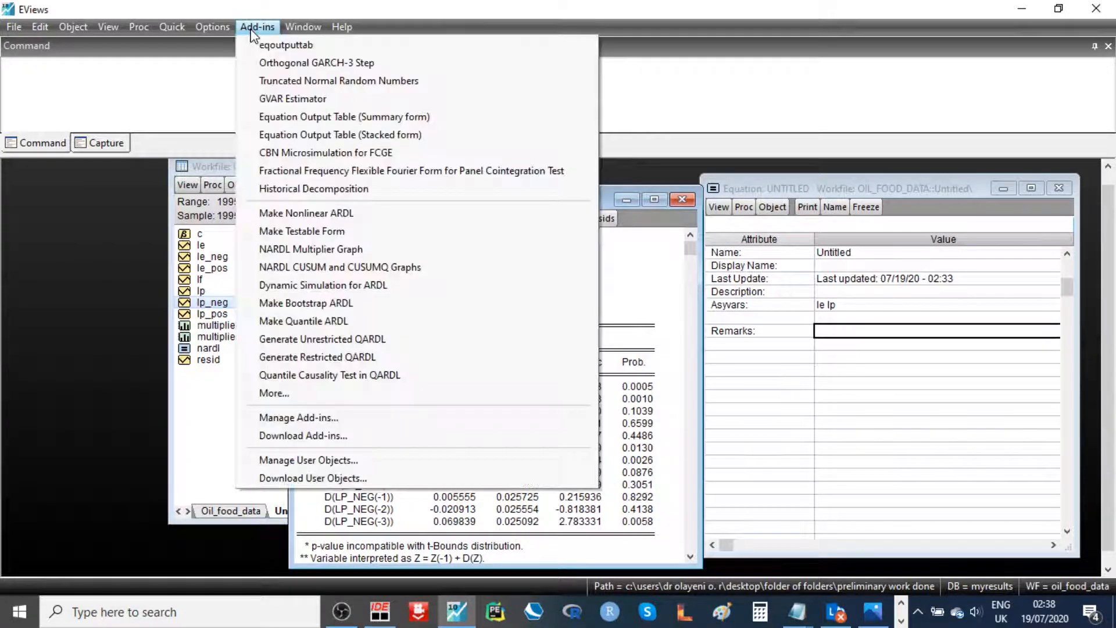
left_click(361, 269)
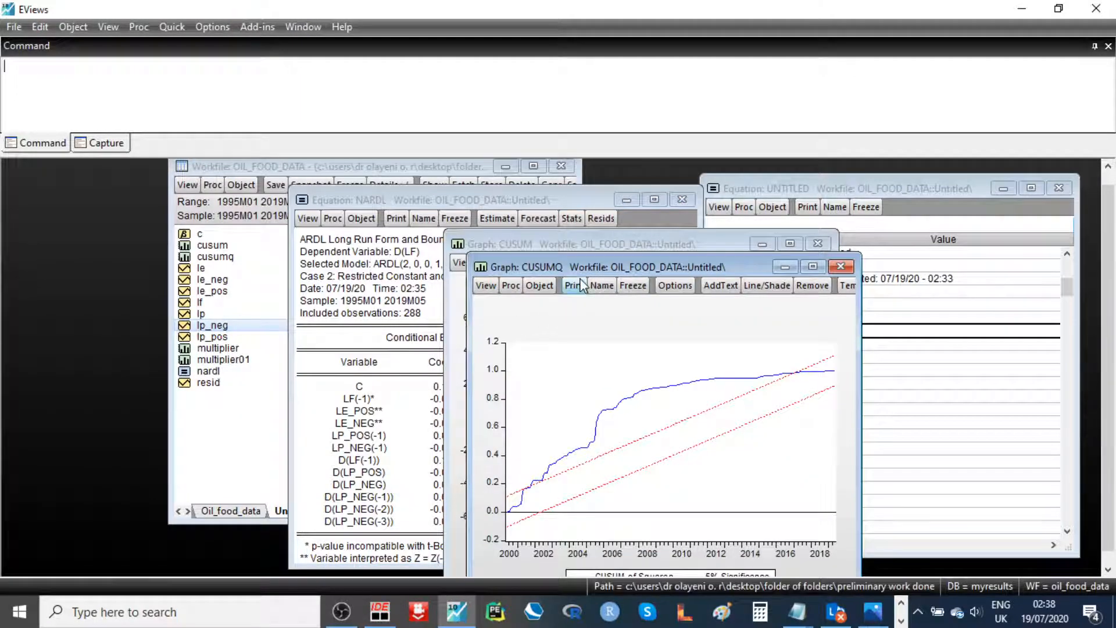
Step: Arrange the CUSUM and CUSUMQ graph windows side by side so that both plots and legends are fully visible
left_click_drag(577, 272, 823, 226)
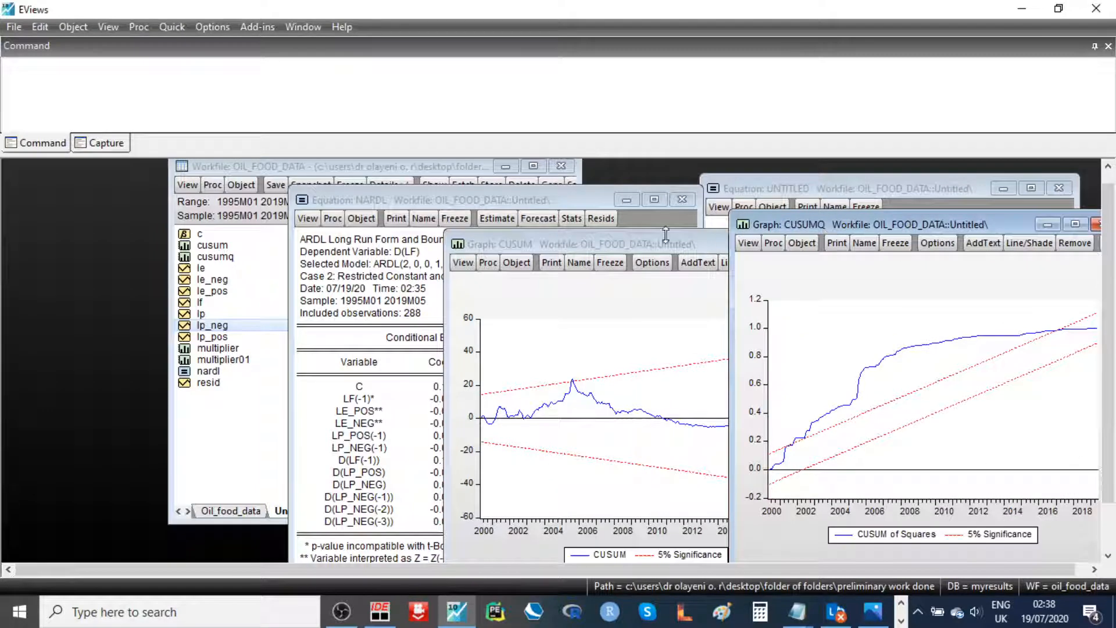
left_click_drag(654, 246, 530, 196)
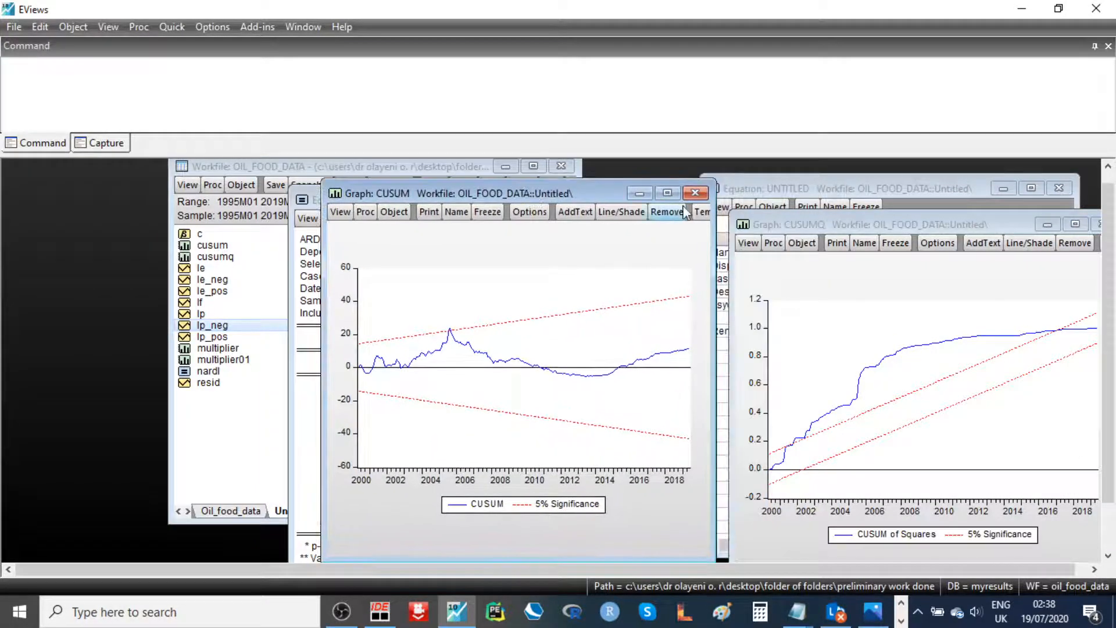
left_click_drag(785, 218, 755, 199)
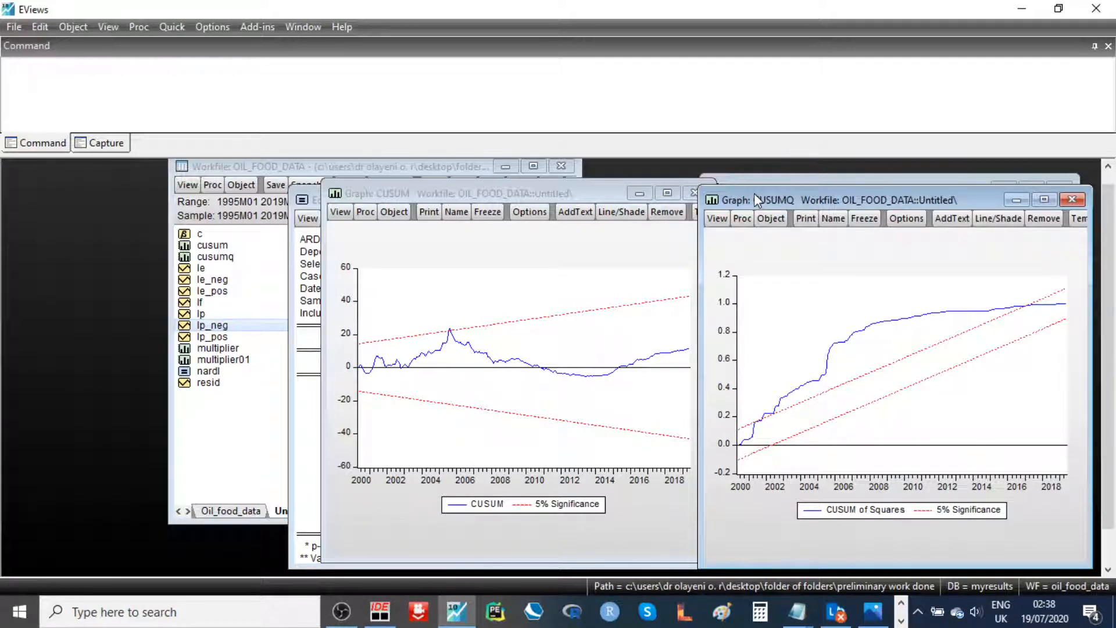
left_click(557, 192)
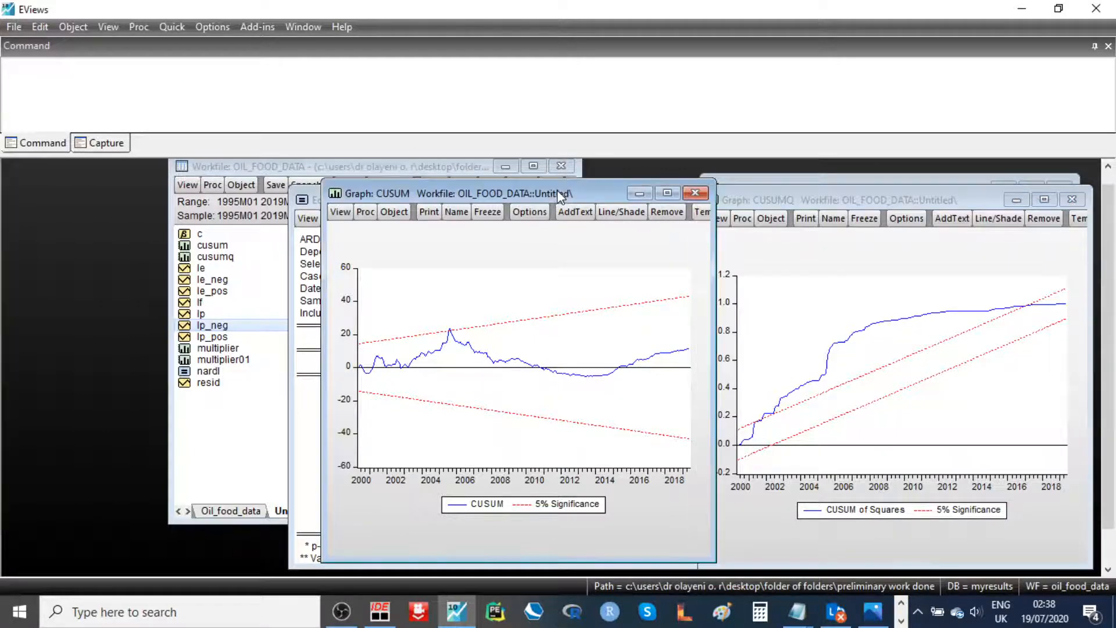
left_click_drag(558, 192, 488, 191)
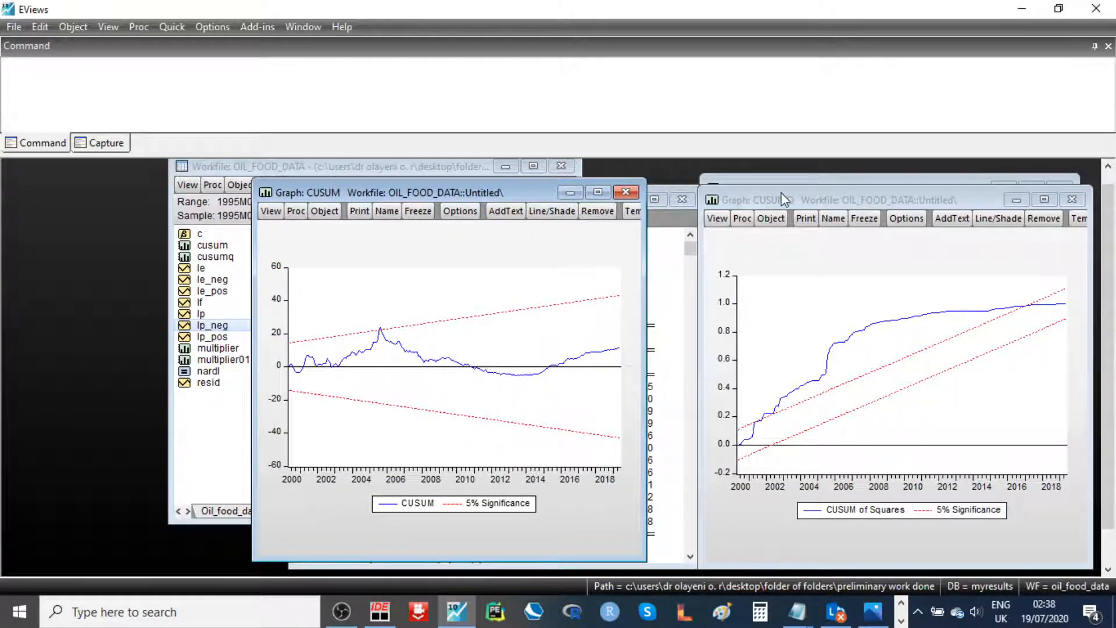
left_click_drag(782, 193, 737, 188)
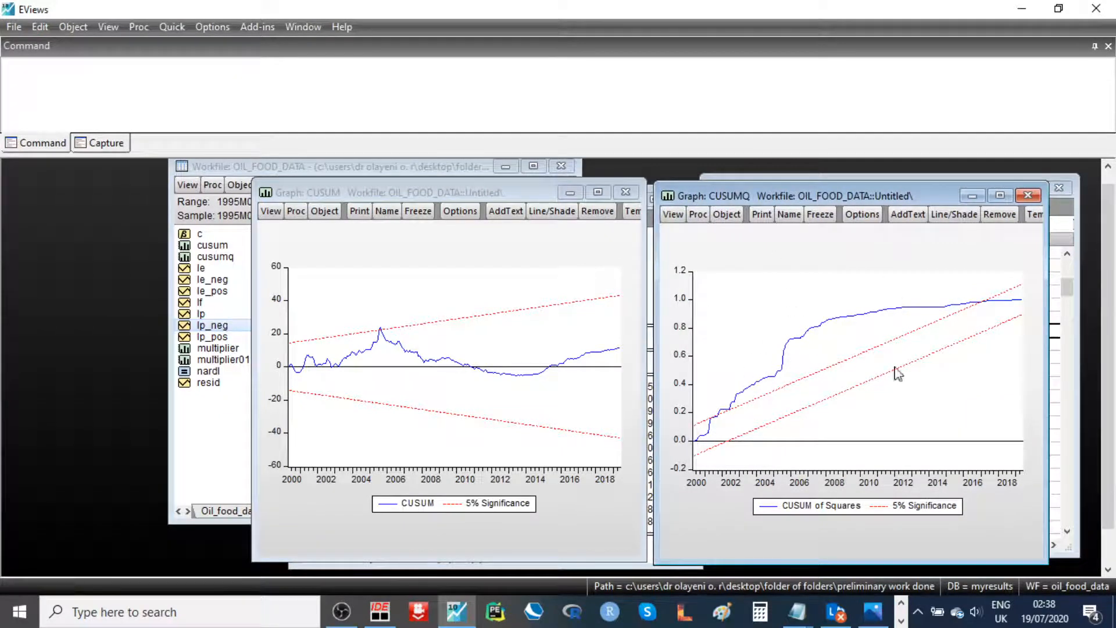
Step: Inspect the 5% significance bounds on the CUSUM of Squares plot and close both the CUSUMQ and CUSUM graph windows
mouse_move(831, 367)
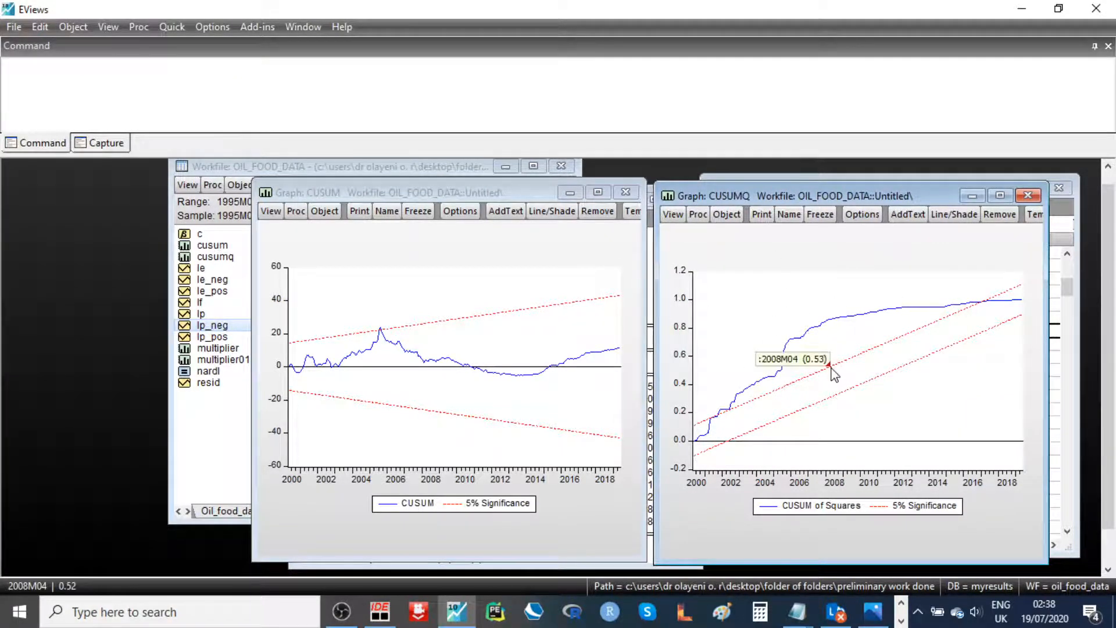
mouse_move(955, 344)
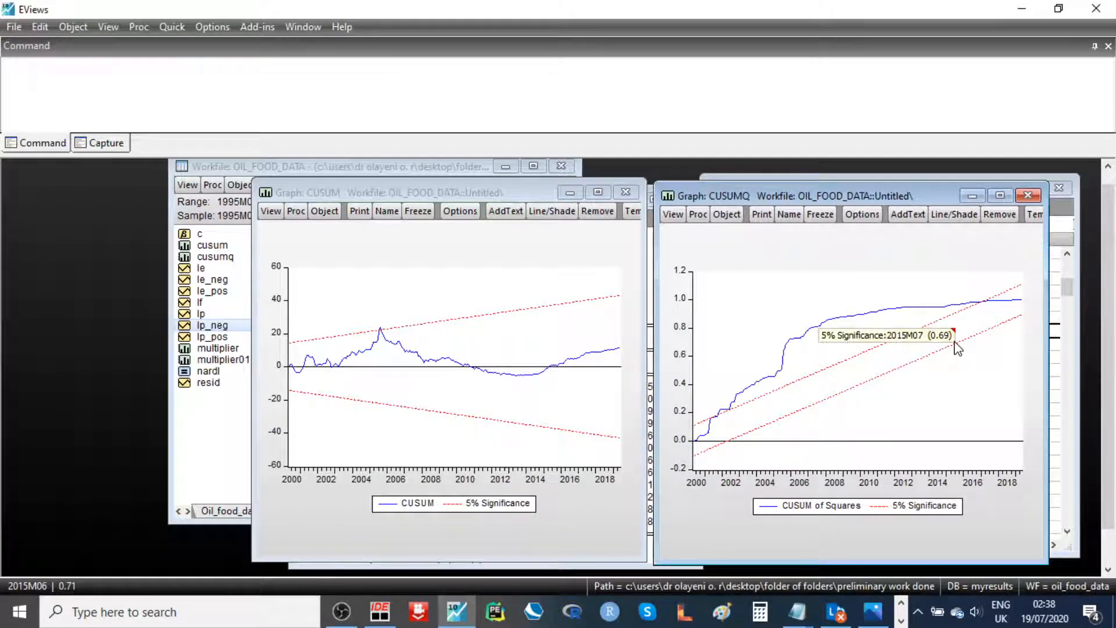
left_click(1027, 196)
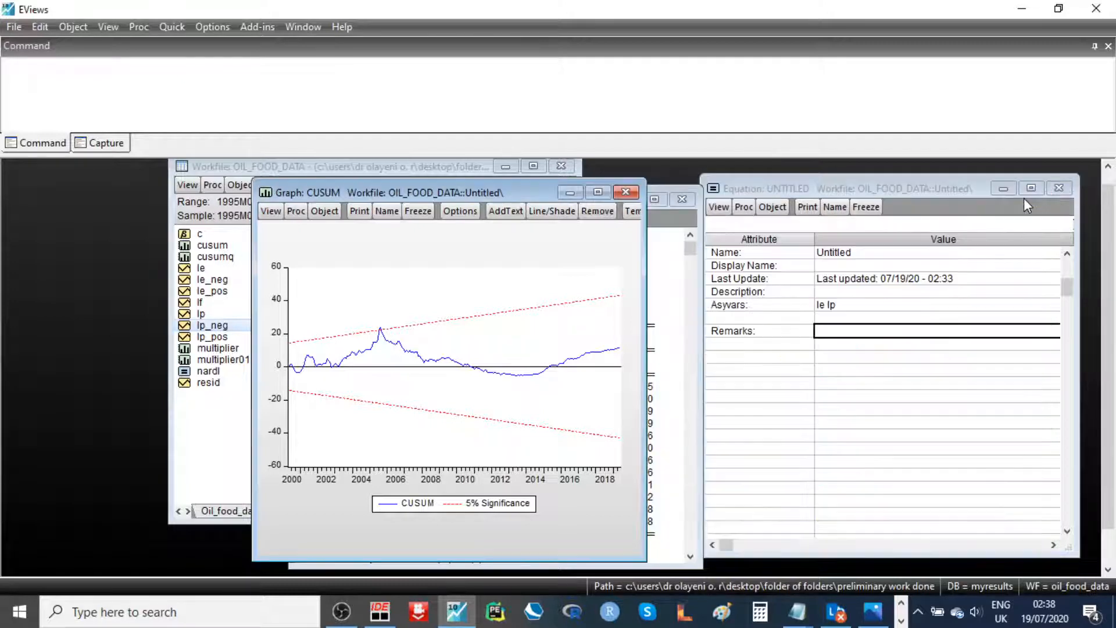
left_click(627, 193)
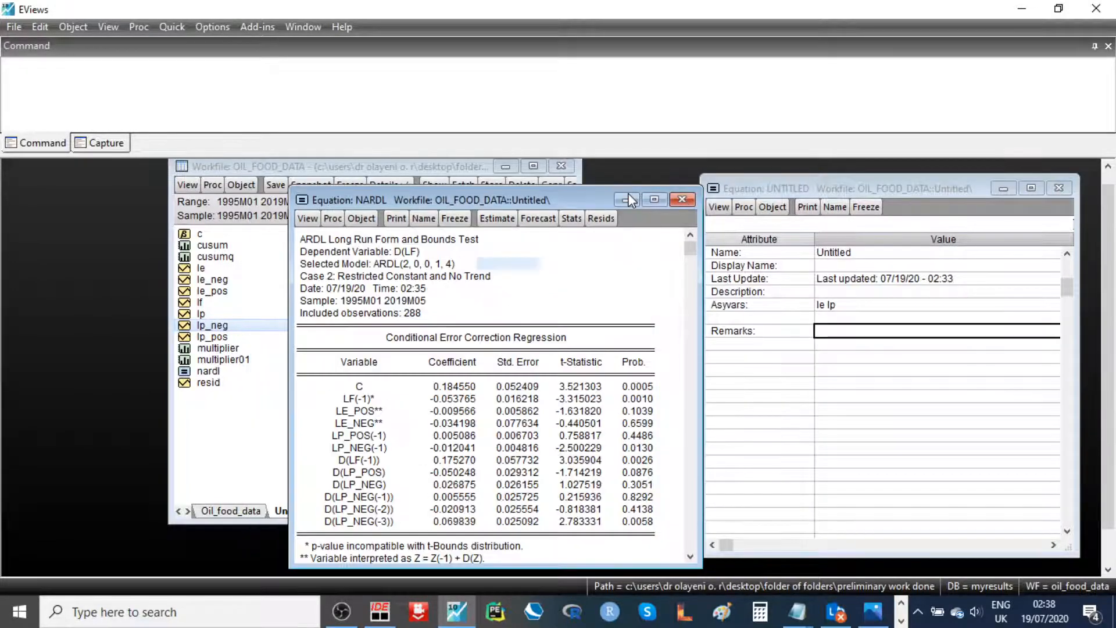
Step: Save the OIL_FOOD_DATA workfile with double precision series storage and no compression
left_click(254, 399)
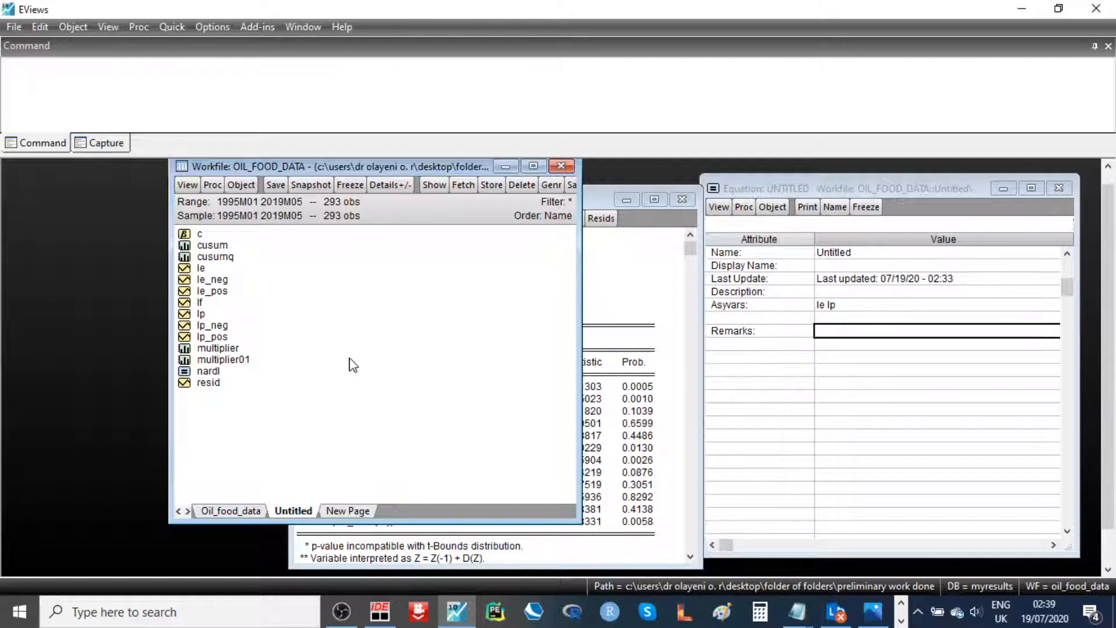
key("ctrl+s")
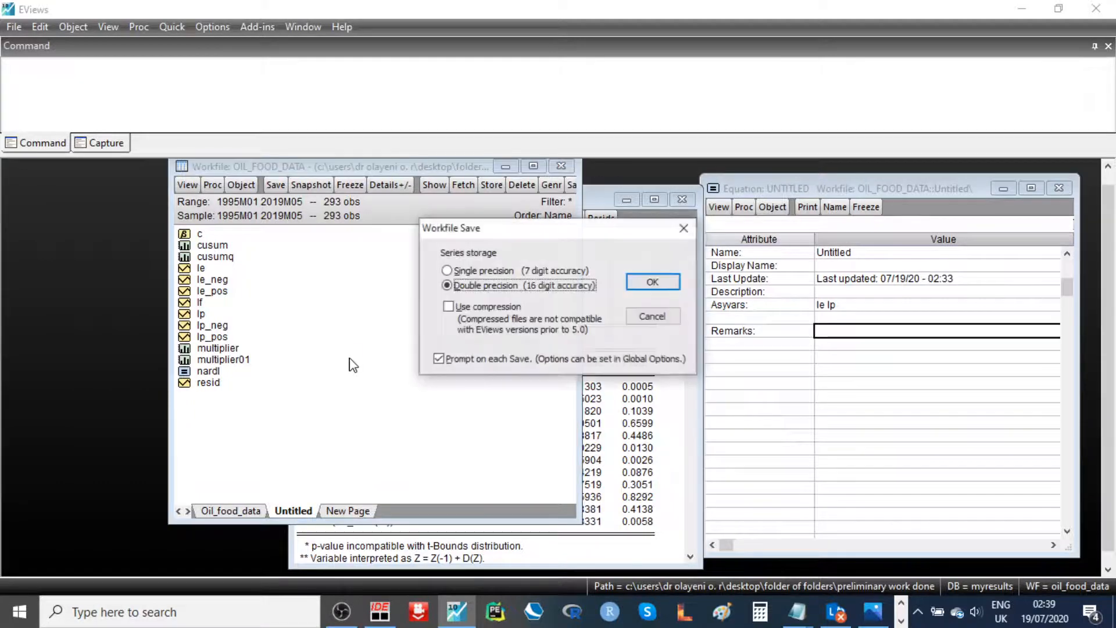
left_click(631, 282)
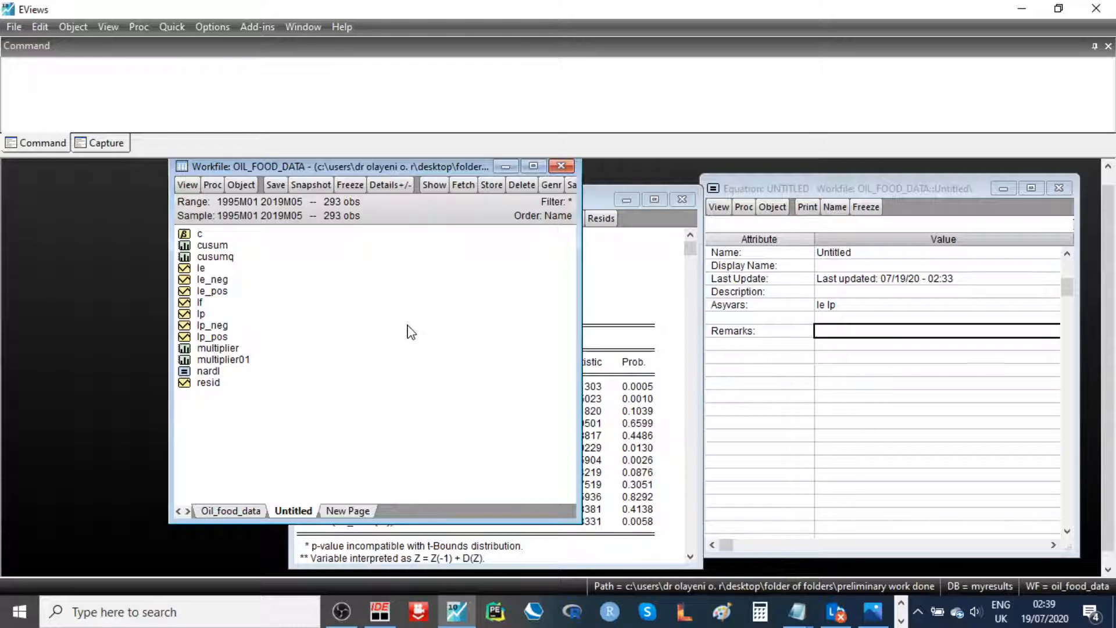
Step: Move the NARDL equation clear of the object list and highlight its lagged level terms from LF(-1) through LP_NEG(-1)
left_click(600, 312)
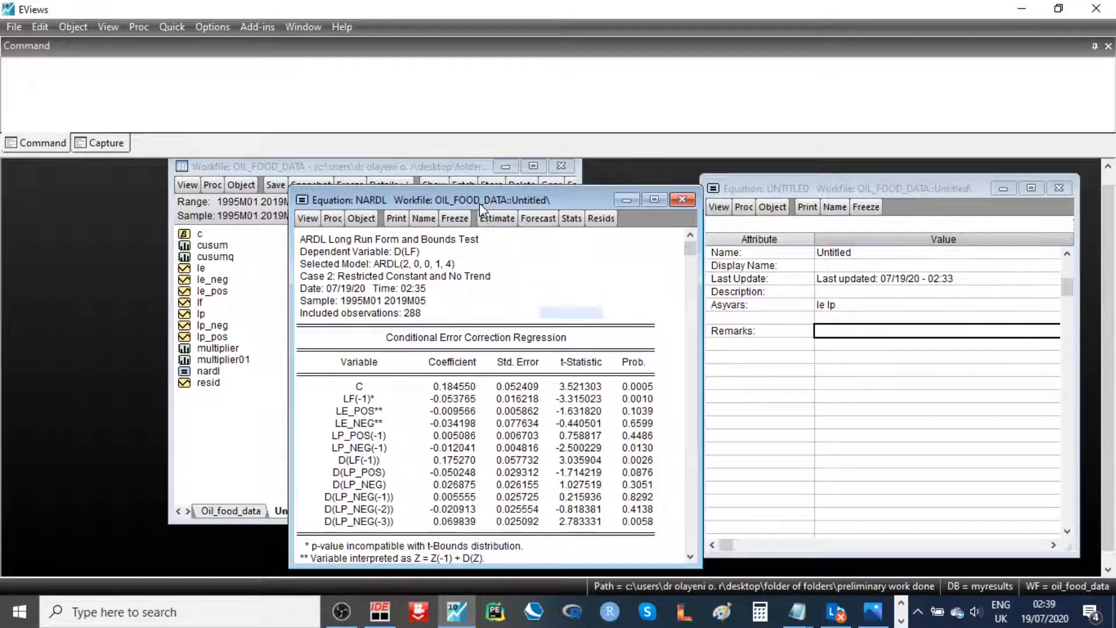
left_click_drag(480, 201, 564, 201)
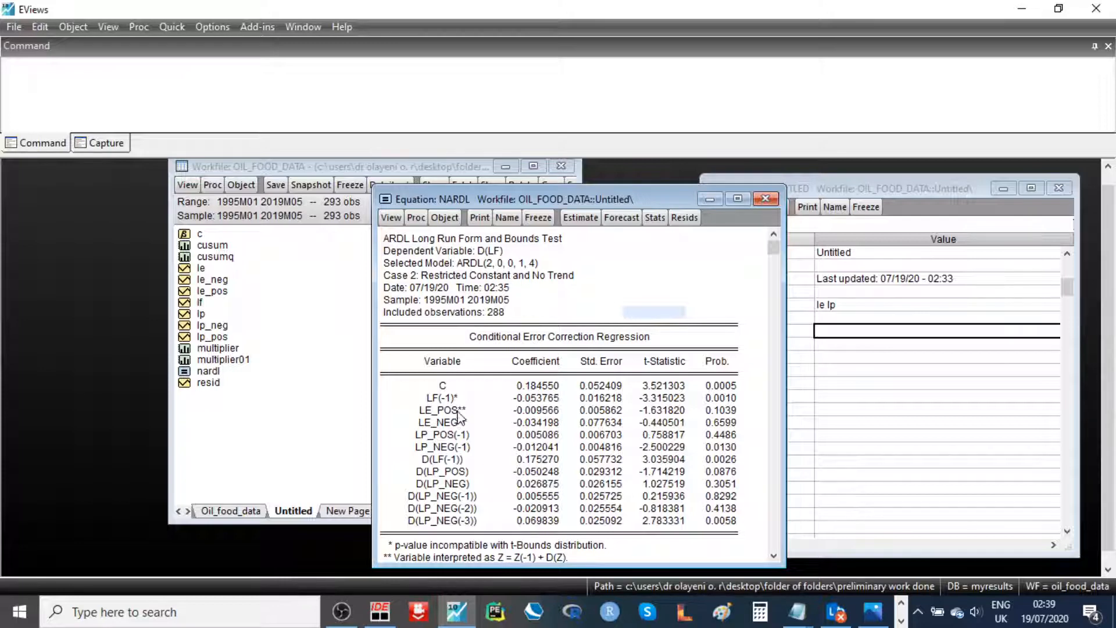
left_click(426, 400)
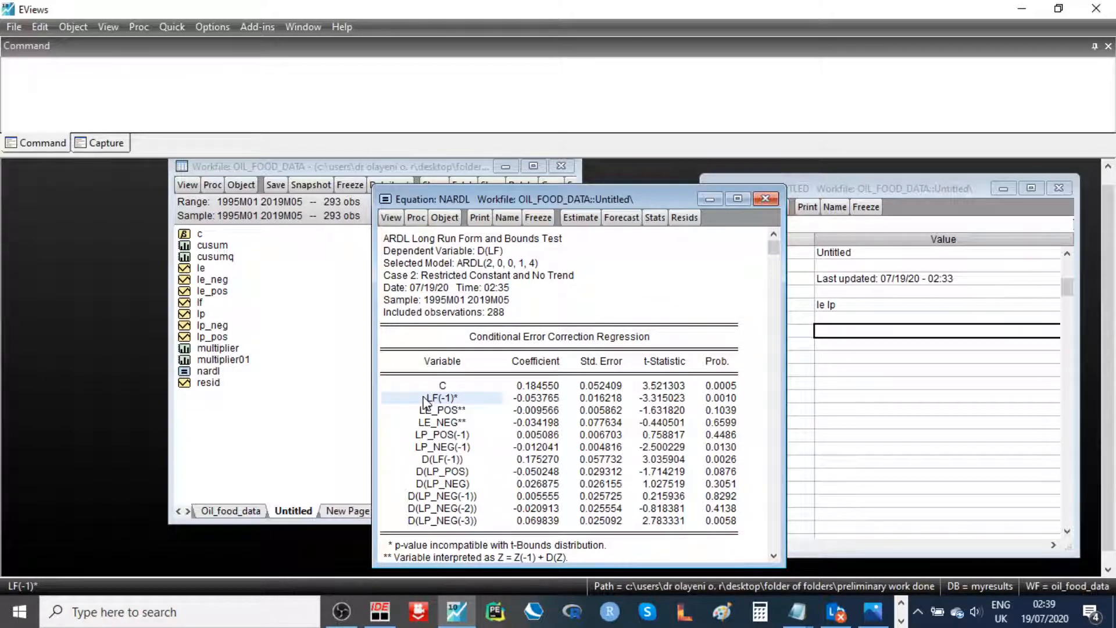
key("shift+Down")
key("shift+Down")
key("shift+Down")
key("shift+Down")
key("shift+Down")
key("shift+Up")
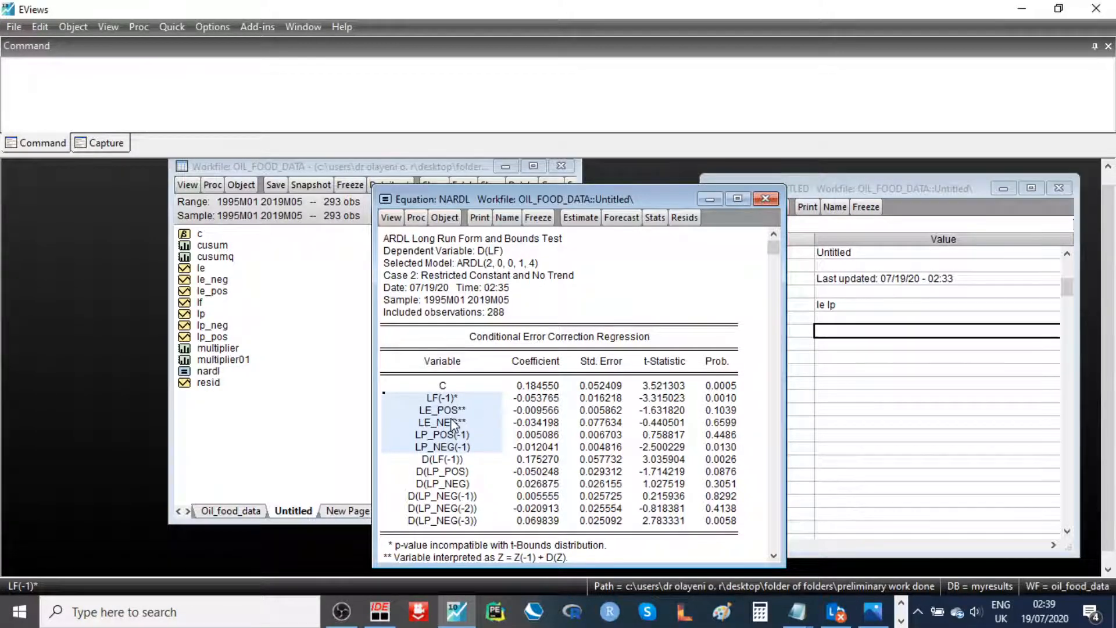
Step: Highlight the differenced short-run terms from D(LF(-1)) through D(LP_NEG(-3)) in the conditional error correction regression
left_click(413, 474)
left_click(398, 452)
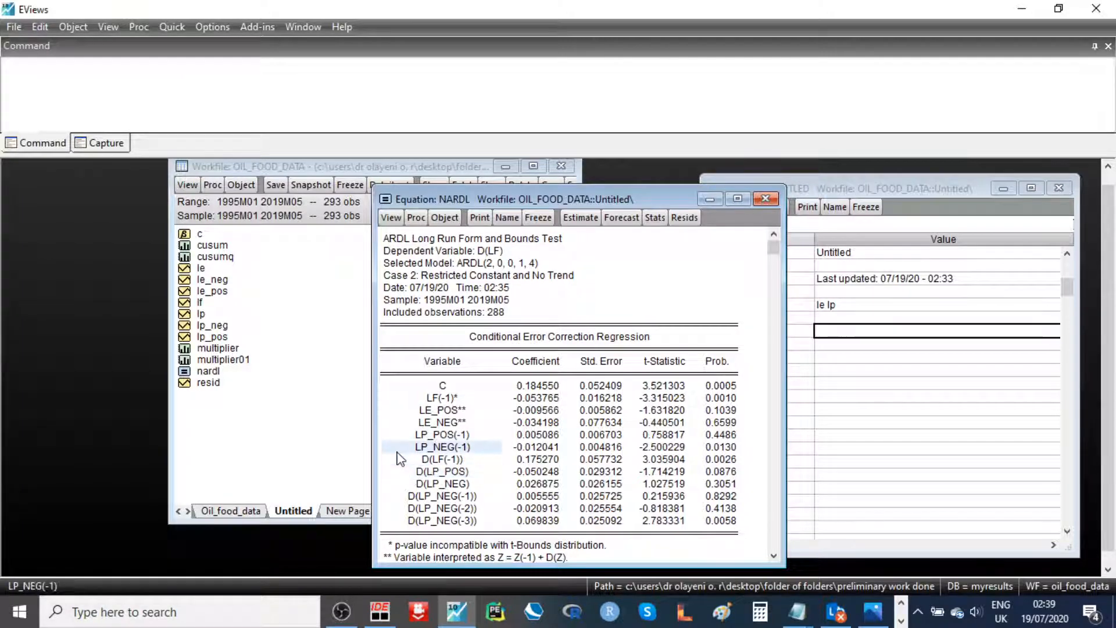
left_click(397, 462)
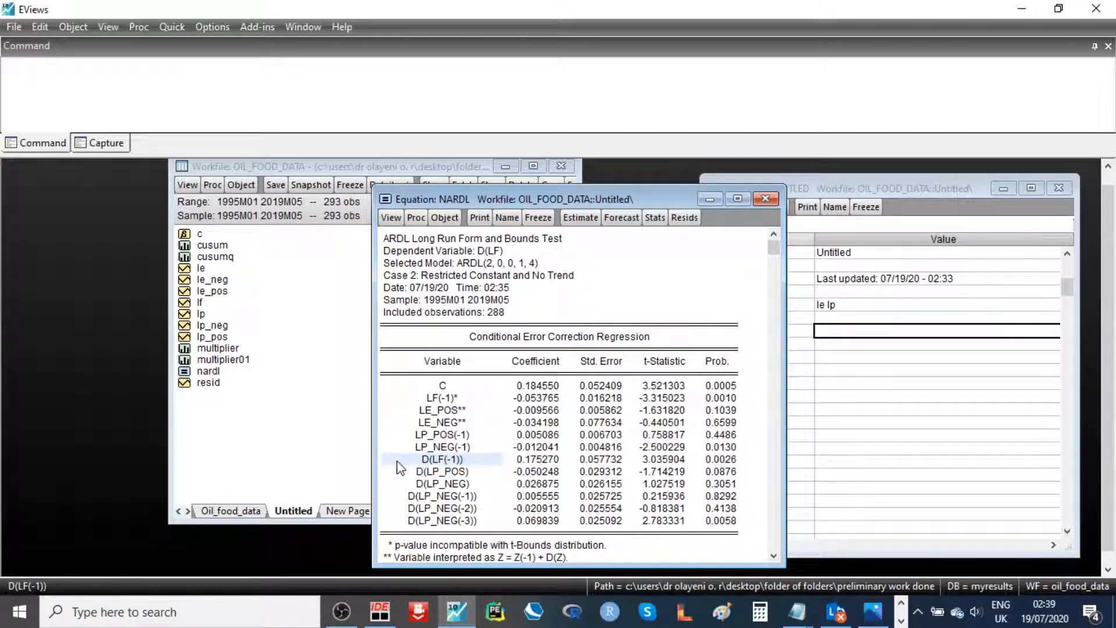
key("shift+Down")
key("shift+Down")
key("shift+Down")
key("shift+Down")
key("shift+Down")
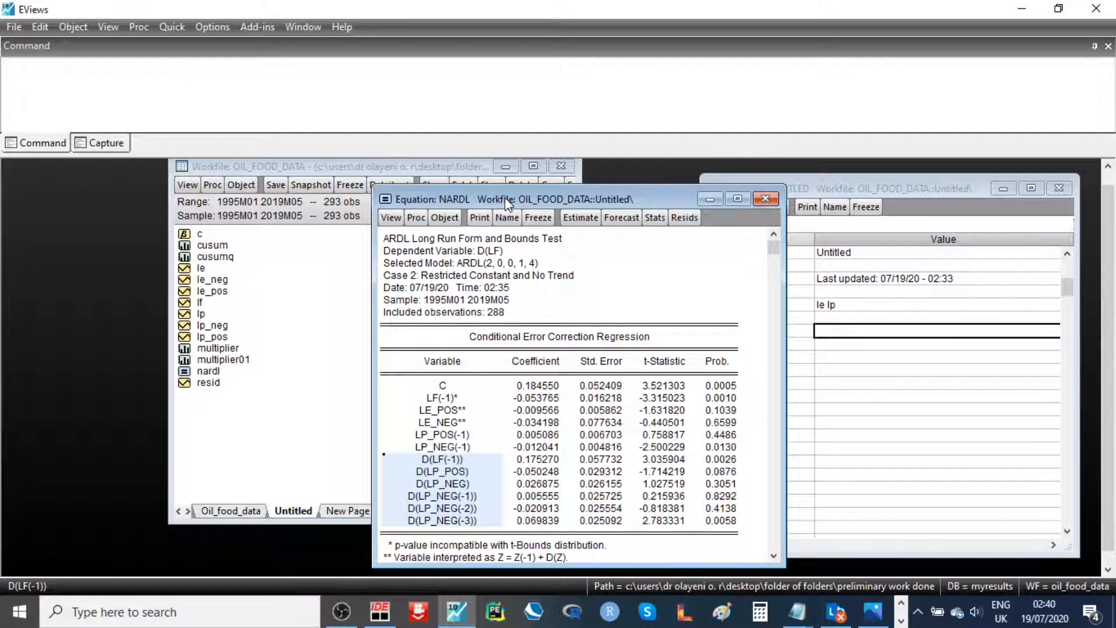
Step: Reposition the NARDL equation window clear of the workfile and highlight the dependent variable line of its bounds test output
left_click_drag(503, 189, 479, 174)
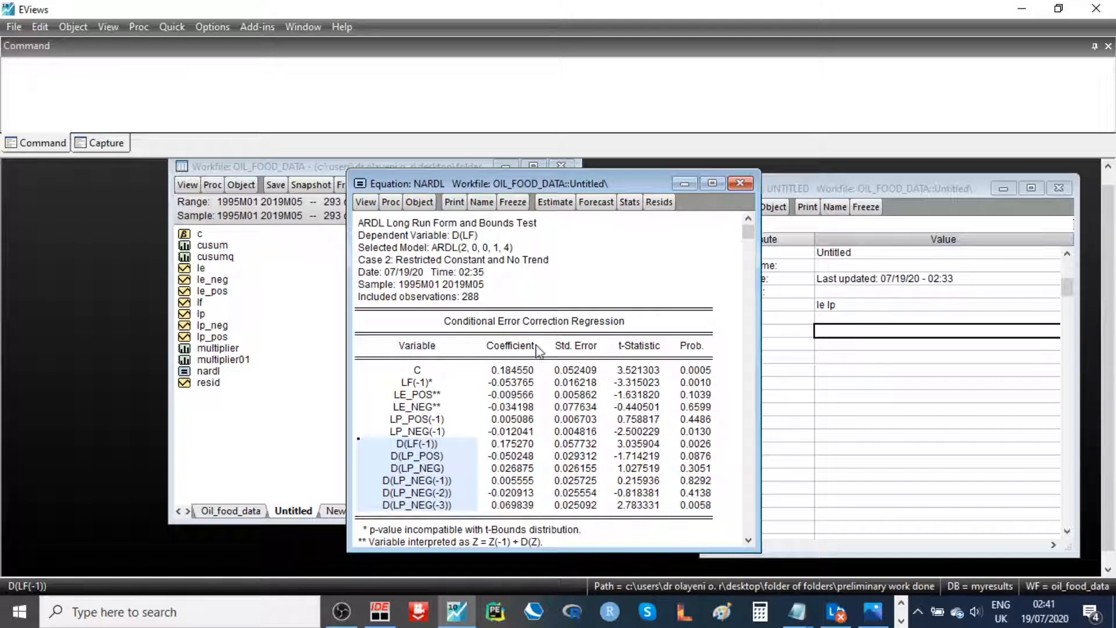
left_click_drag(519, 189, 627, 199)
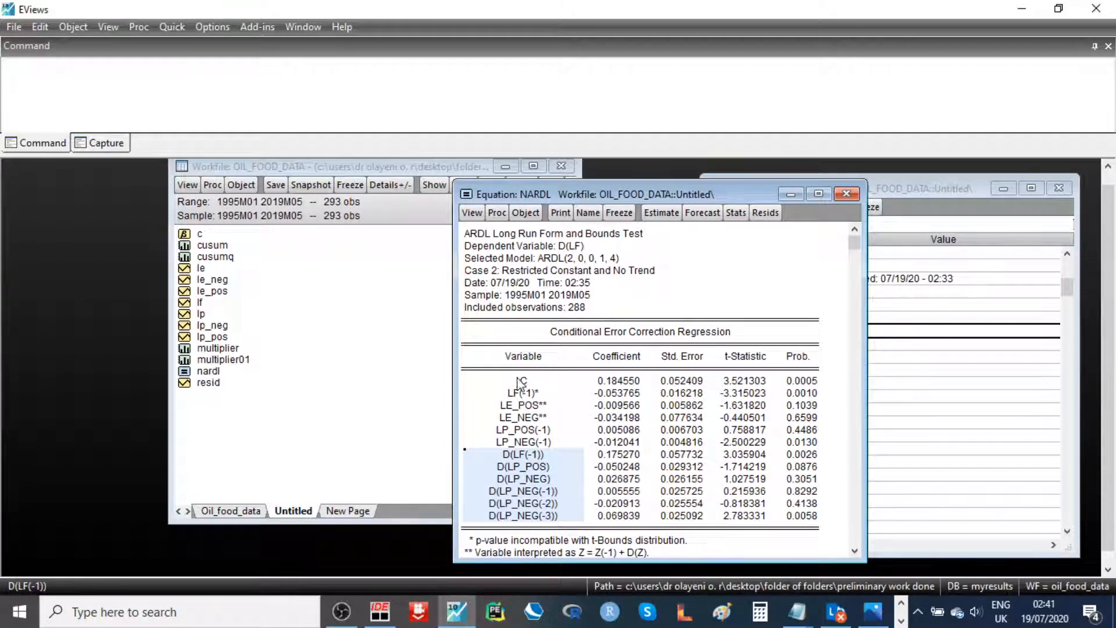
left_click(569, 250)
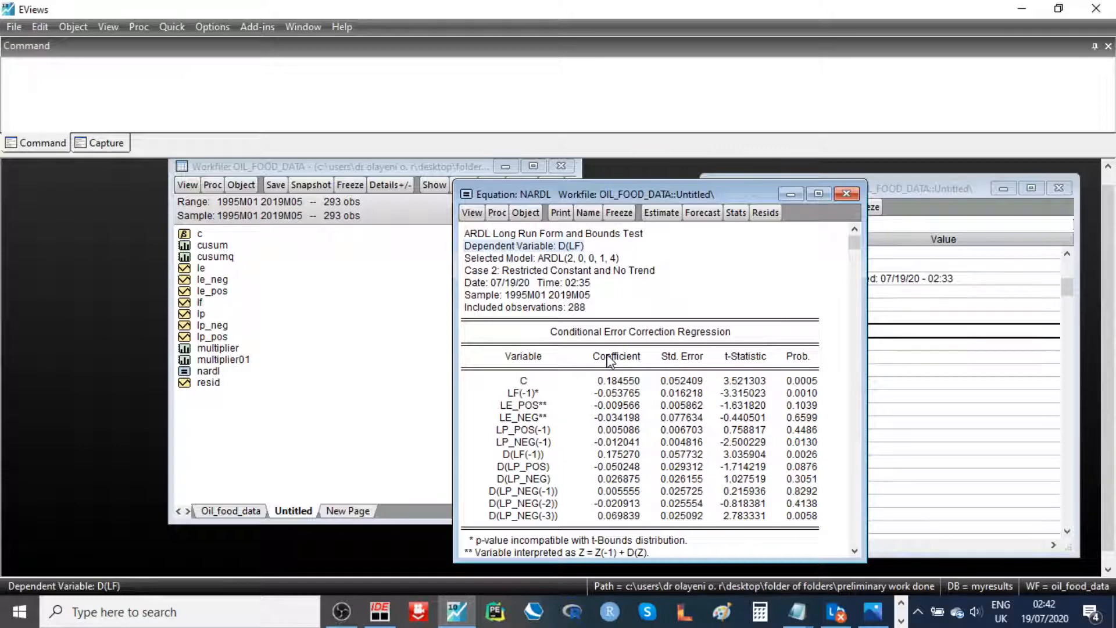
Step: Generate the testable form of the NARDL equation with the Make Testable Form add-in
left_click(642, 283)
left_click(680, 286)
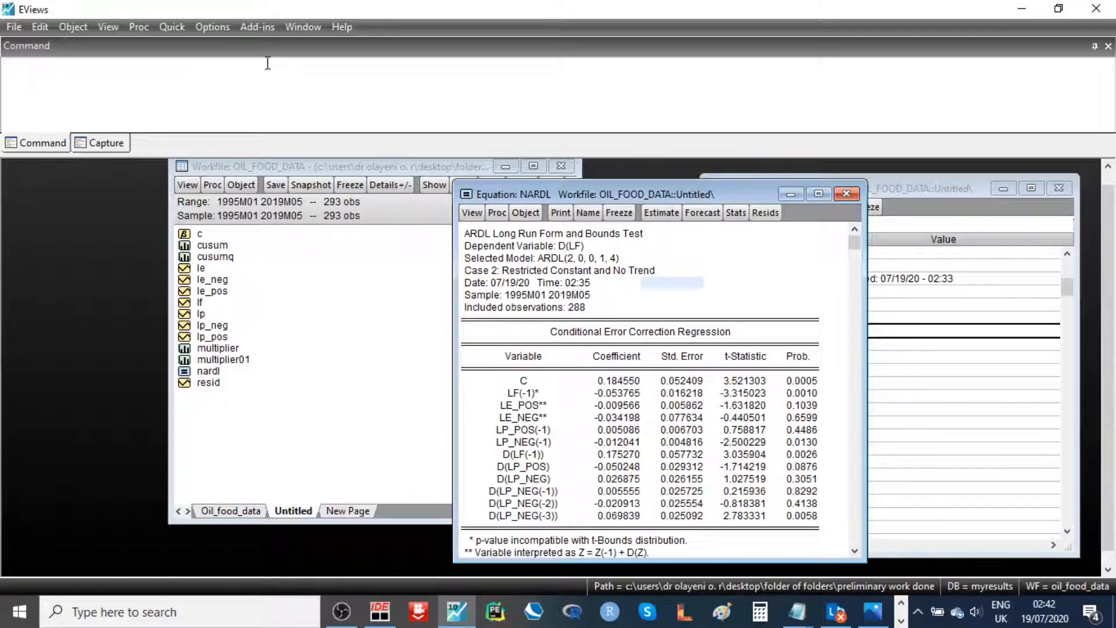
left_click(254, 27)
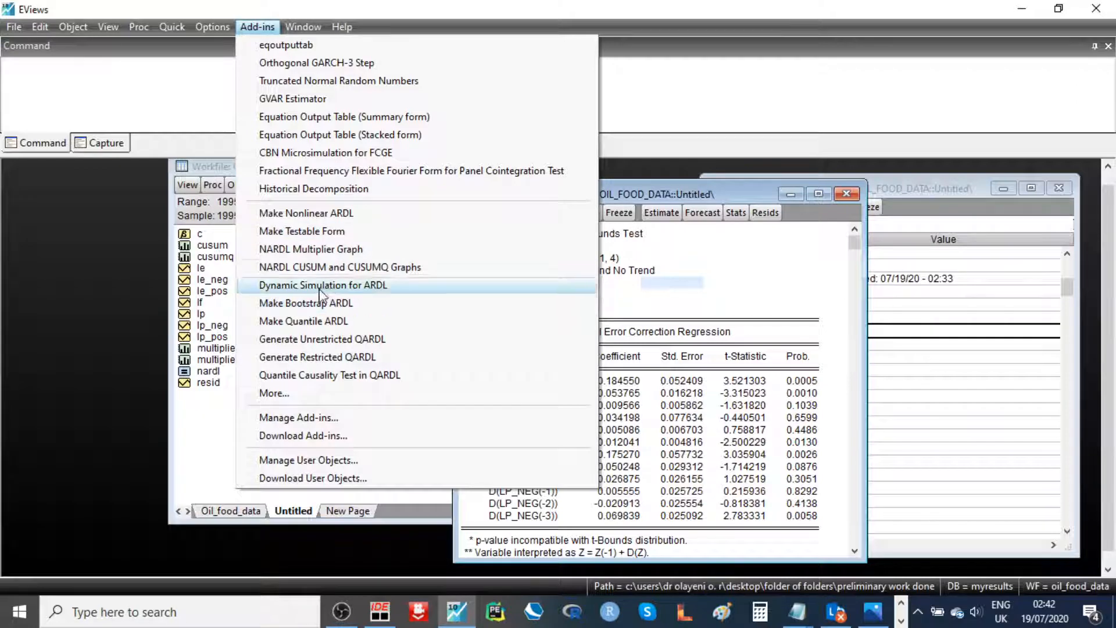
left_click(301, 232)
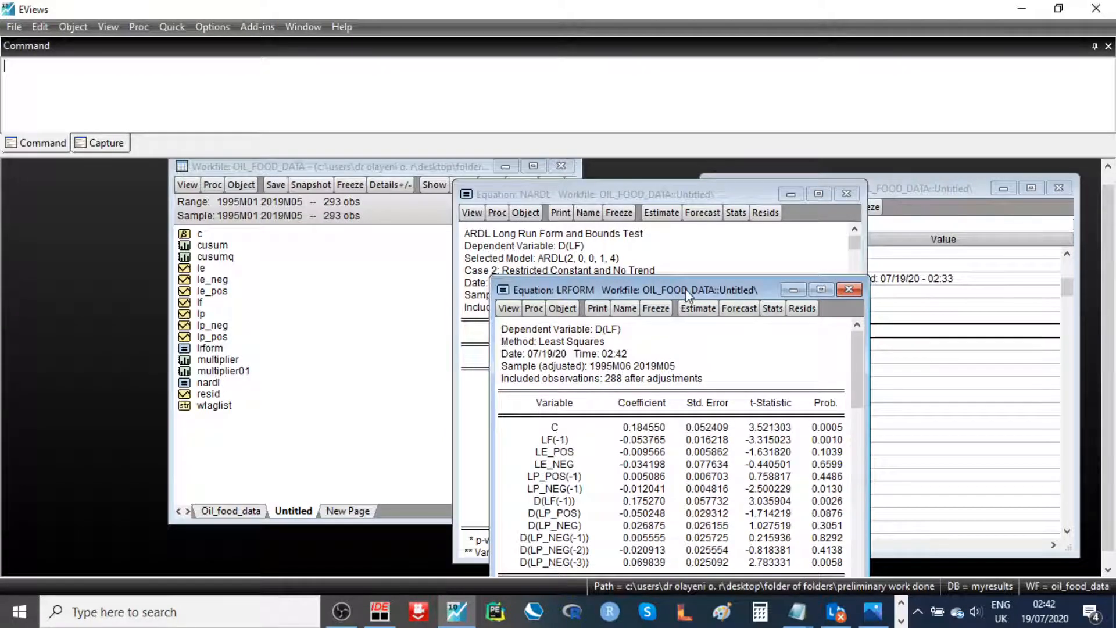
Step: Arrange the LRFORM equation and the NARDL bounds test output side by side for comparison
left_click_drag(686, 291, 269, 195)
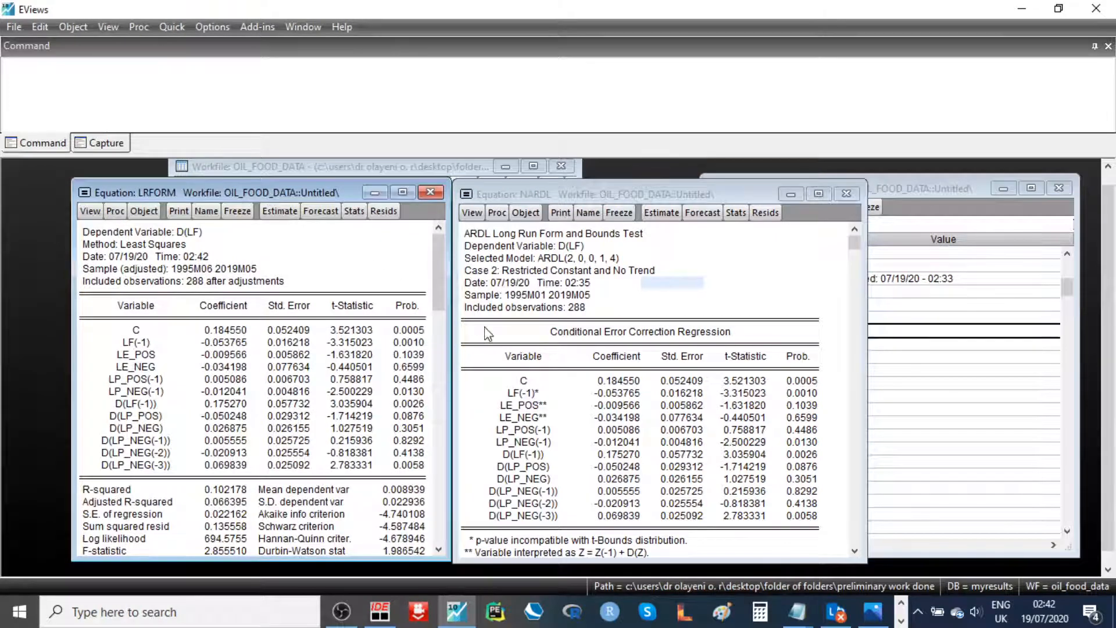
mouse_move(616, 194)
left_mouse_down()
mouse_move(631, 190)
mouse_move(619, 195)
left_mouse_up()
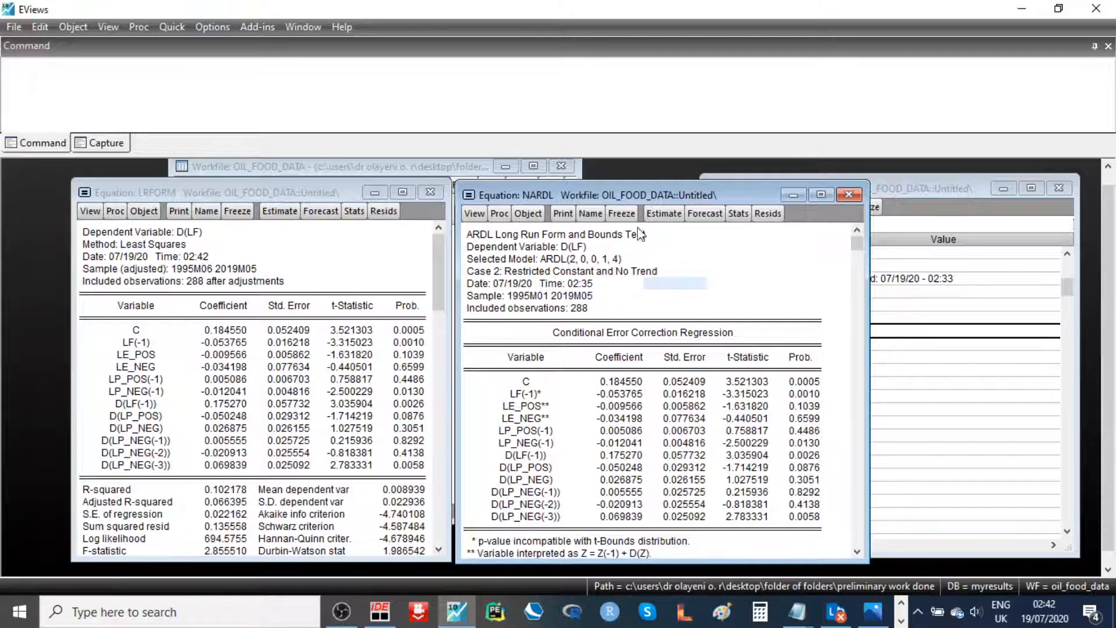
left_click_drag(593, 193, 622, 203)
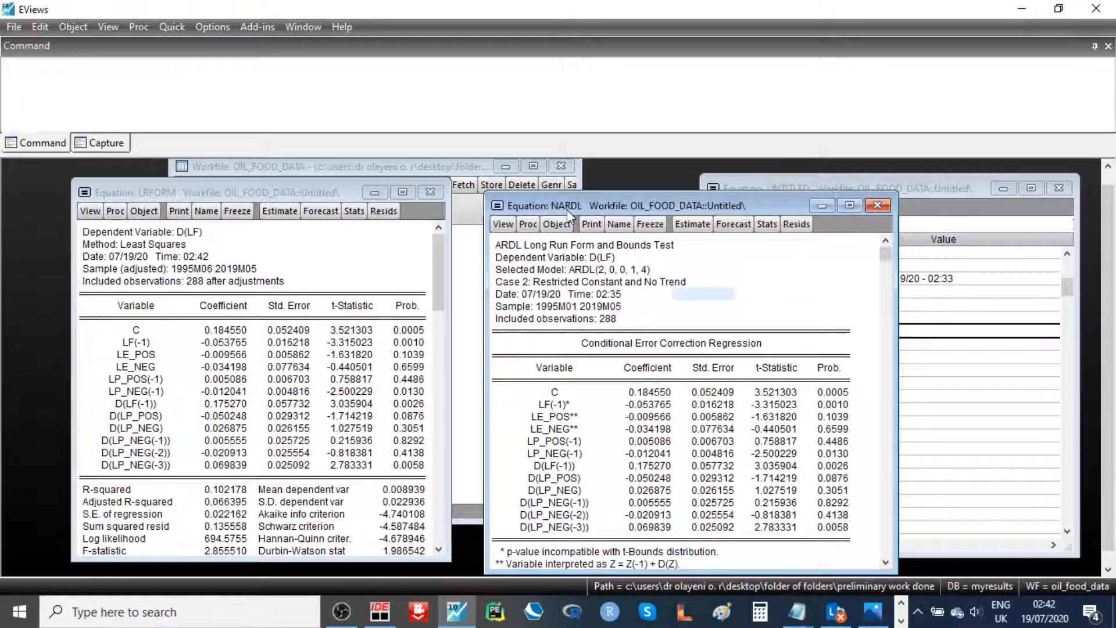
left_click_drag(567, 209, 759, 209)
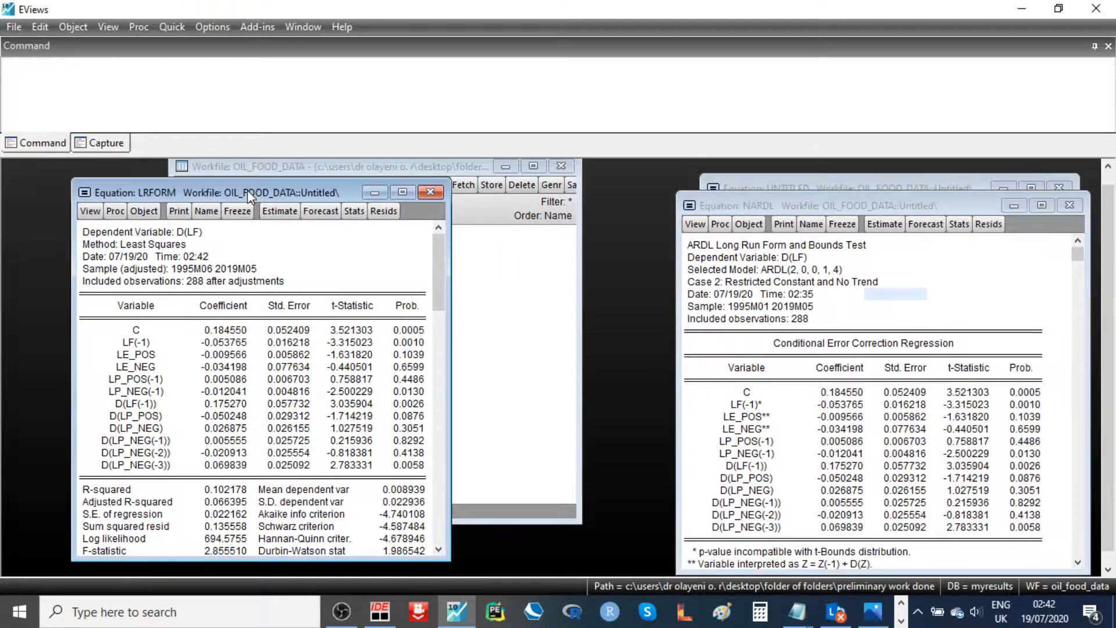
left_click_drag(247, 189, 381, 190)
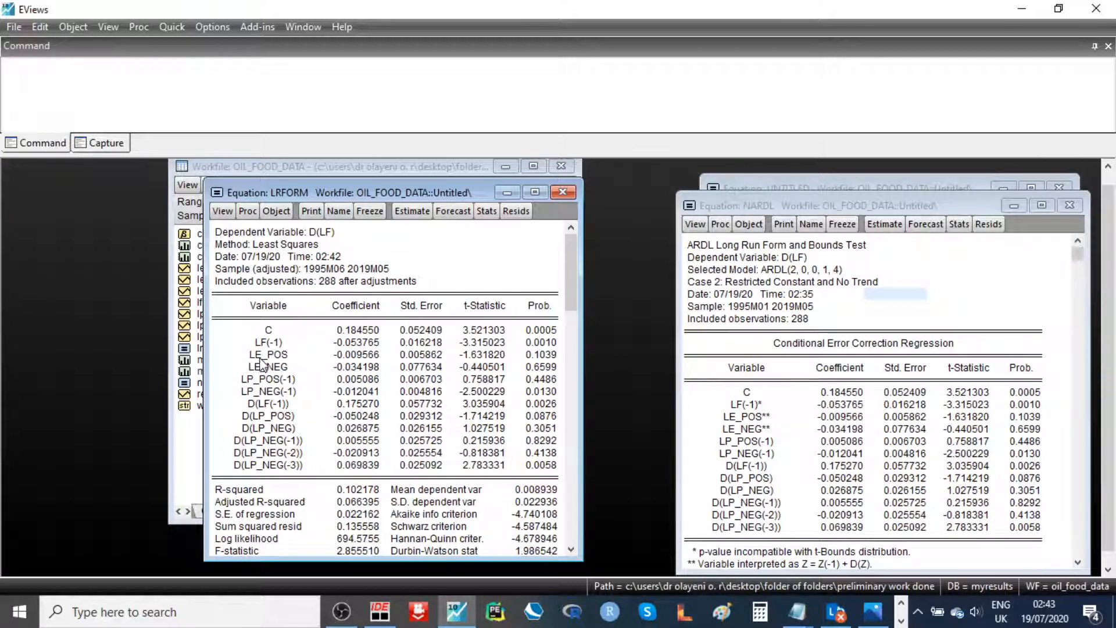
Step: Highlight the level terms from LF(-1) through LP_NEG(-1) in the LRFORM estimation output
left_click(262, 334)
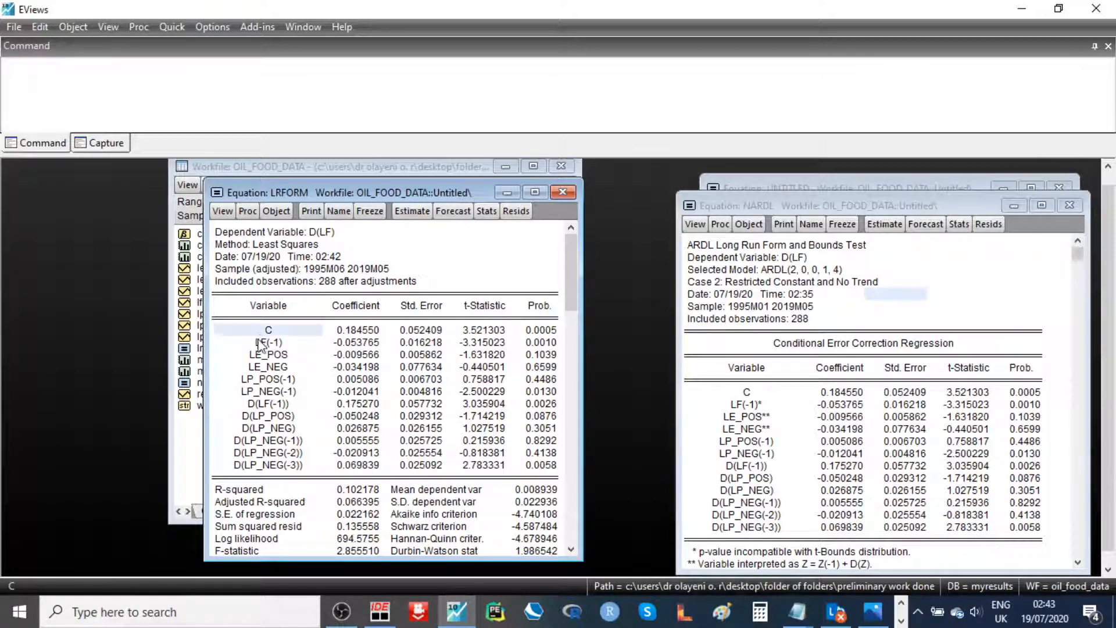
left_click(257, 343)
key("shift+Down")
key("shift+Down")
key("shift+Down")
key("shift+Down")
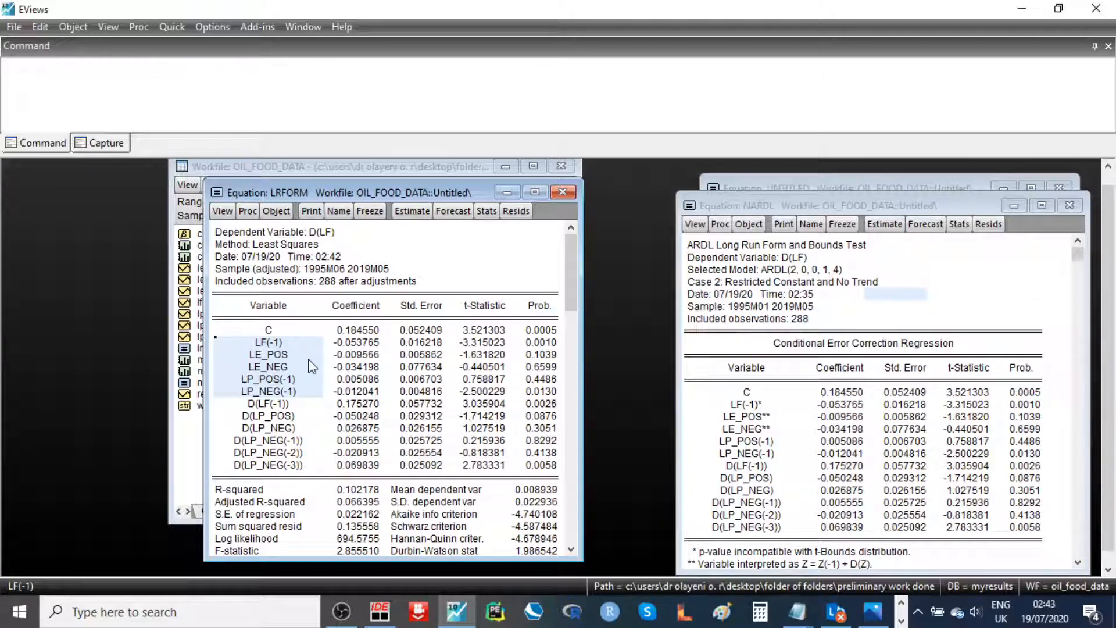
left_click(322, 345)
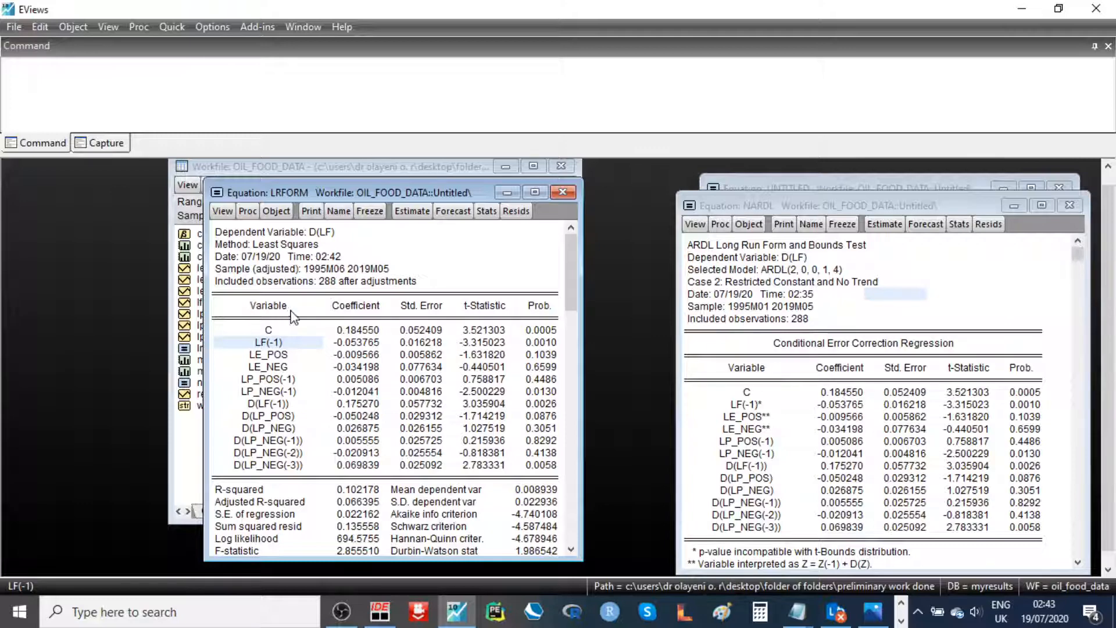
Step: Freeze LRFORM's representations into a separate widened text window, and return the equation to its estimation output
left_click_drag(332, 197, 222, 201)
left_click(112, 215)
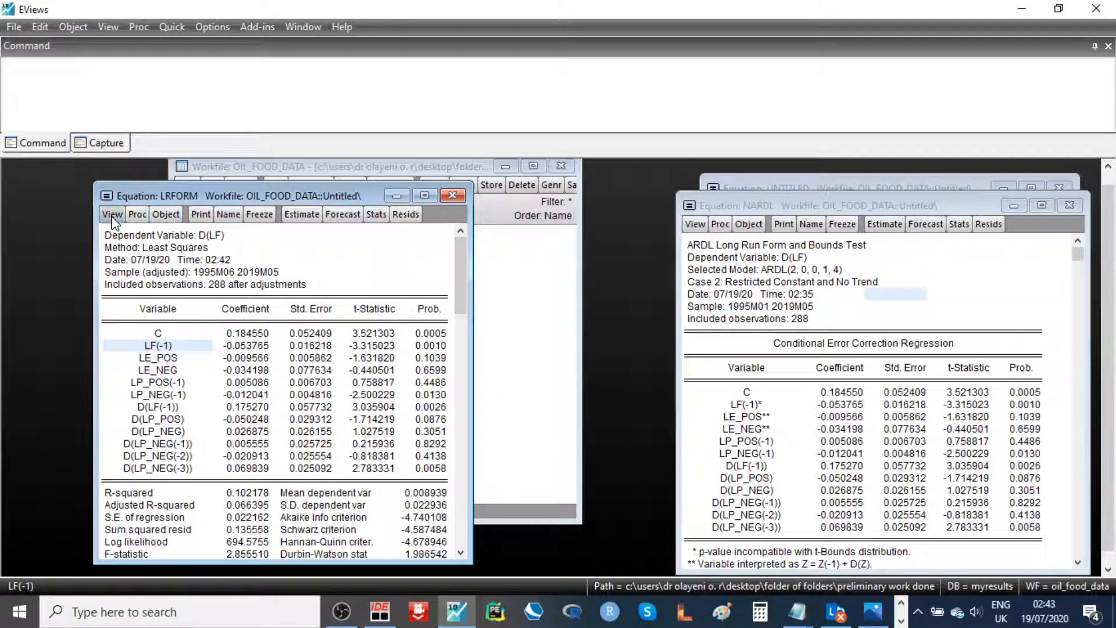
left_click(124, 233)
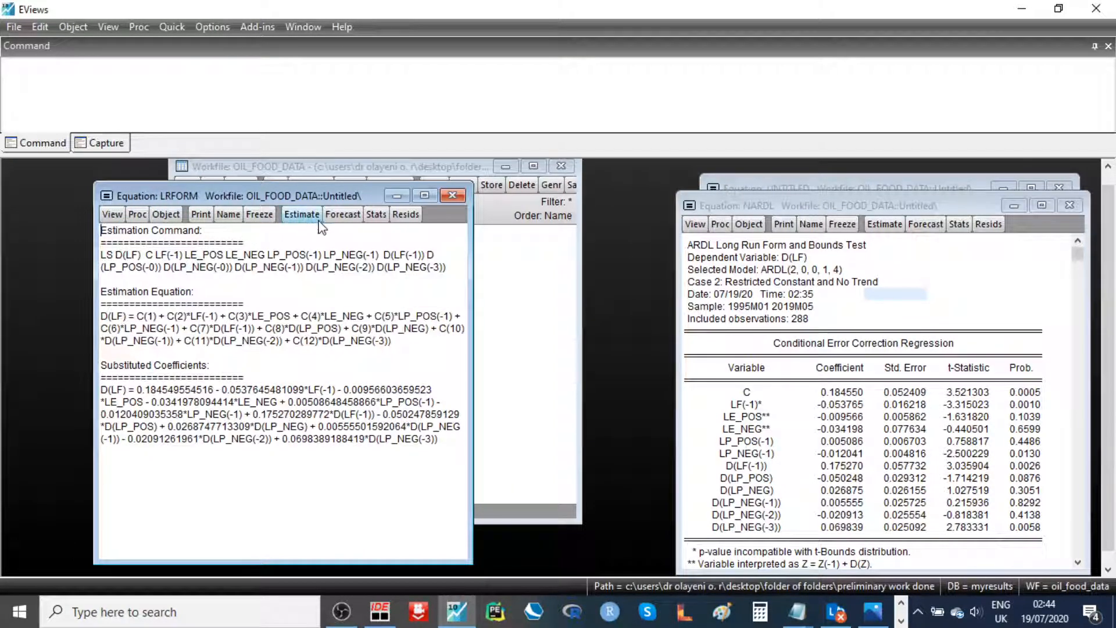
left_click(260, 216)
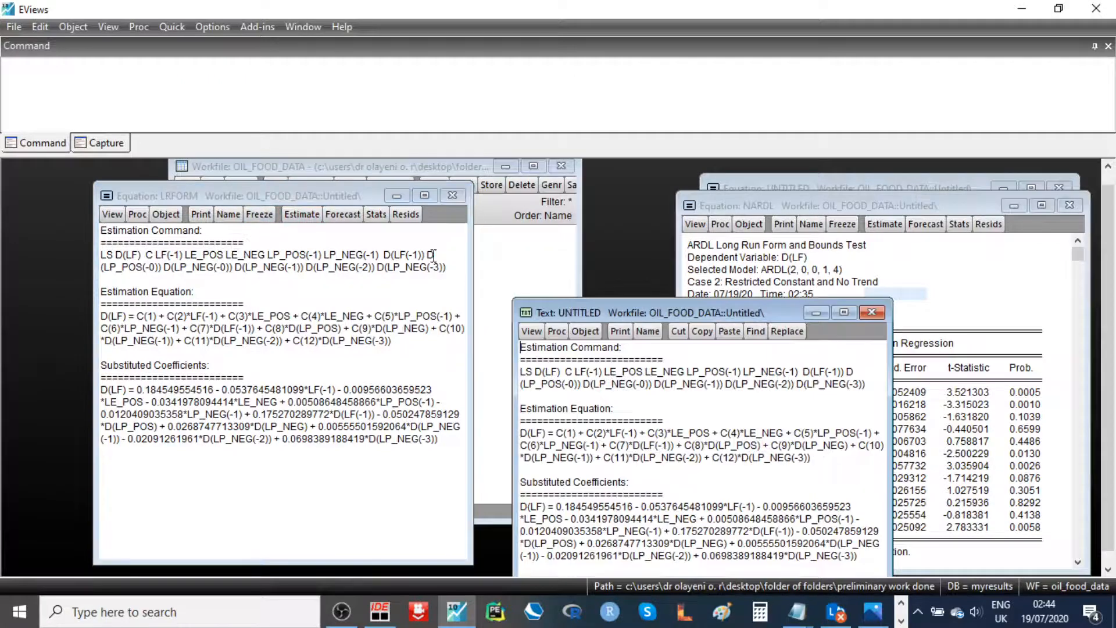
left_click_drag(532, 271, 659, 209)
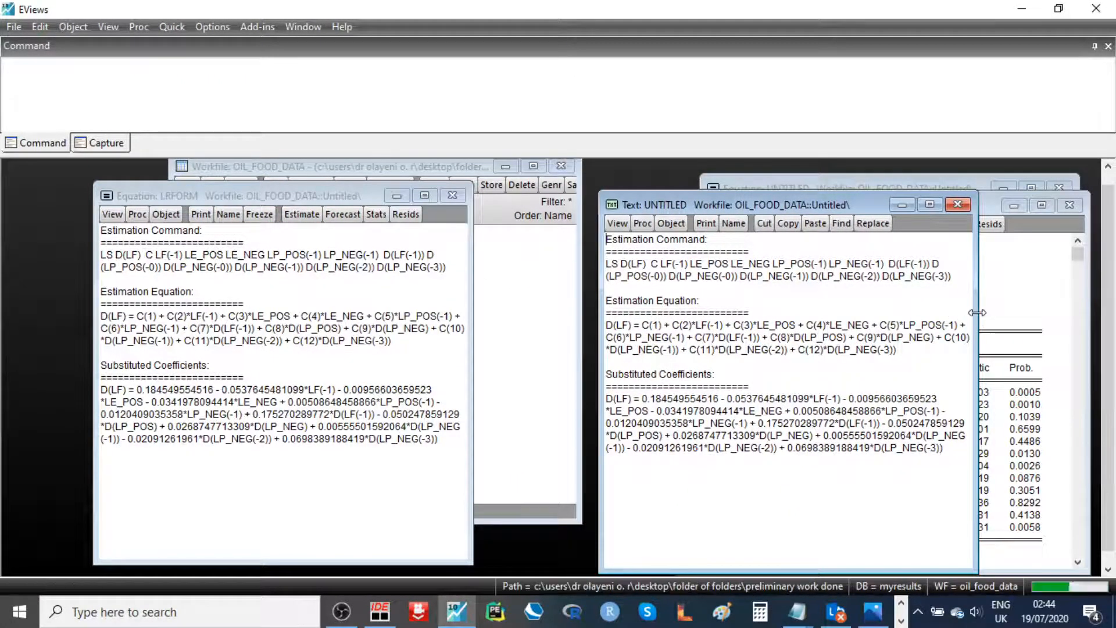
left_click_drag(976, 303, 1083, 300)
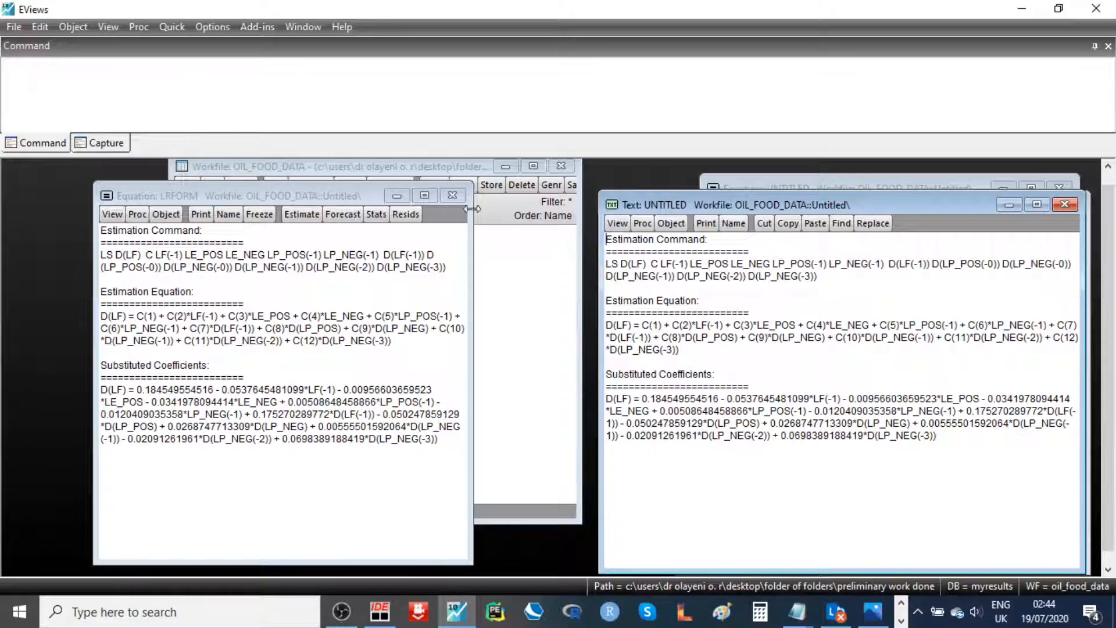
left_click(112, 214)
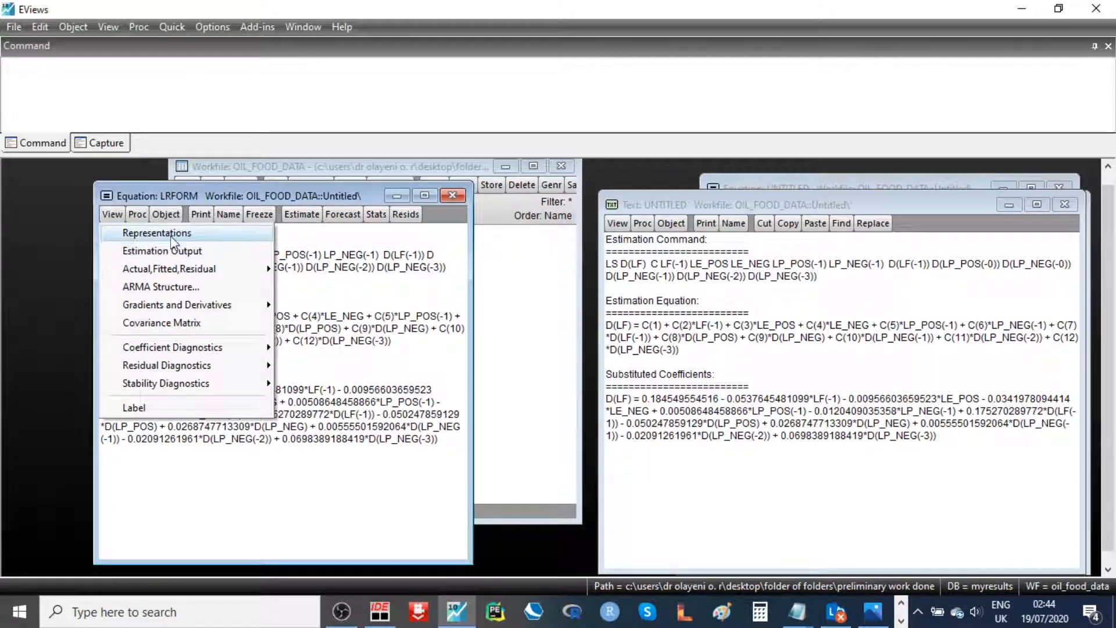
left_click(161, 252)
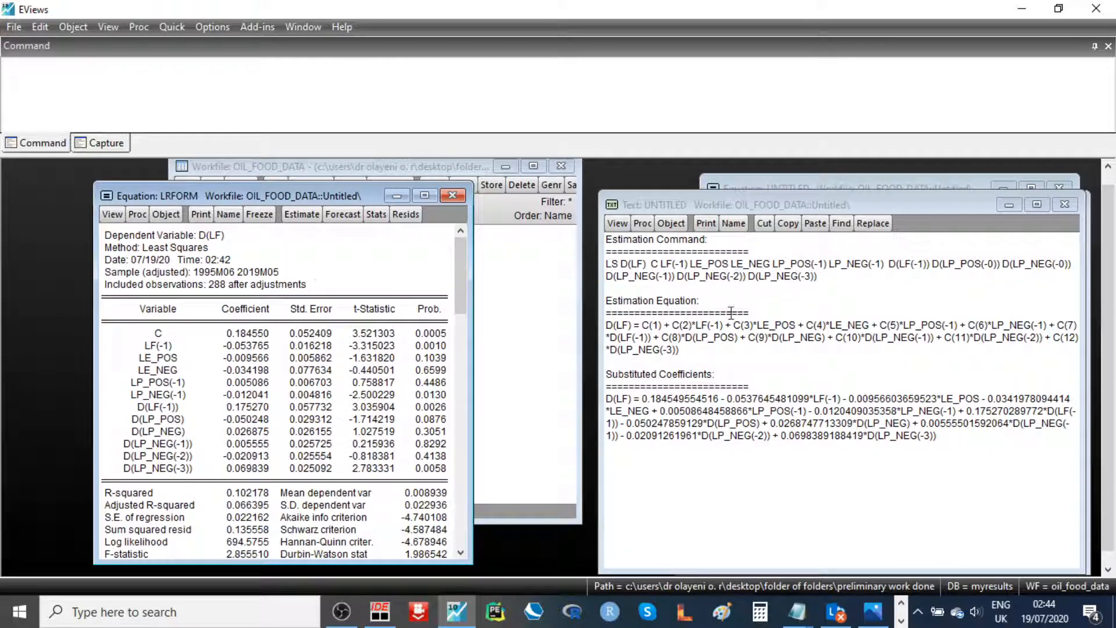
Step: Highlight the terms from C(1) through C(6)*LP_NEG(-1) in the estimation equation of the frozen text
left_click(775, 343)
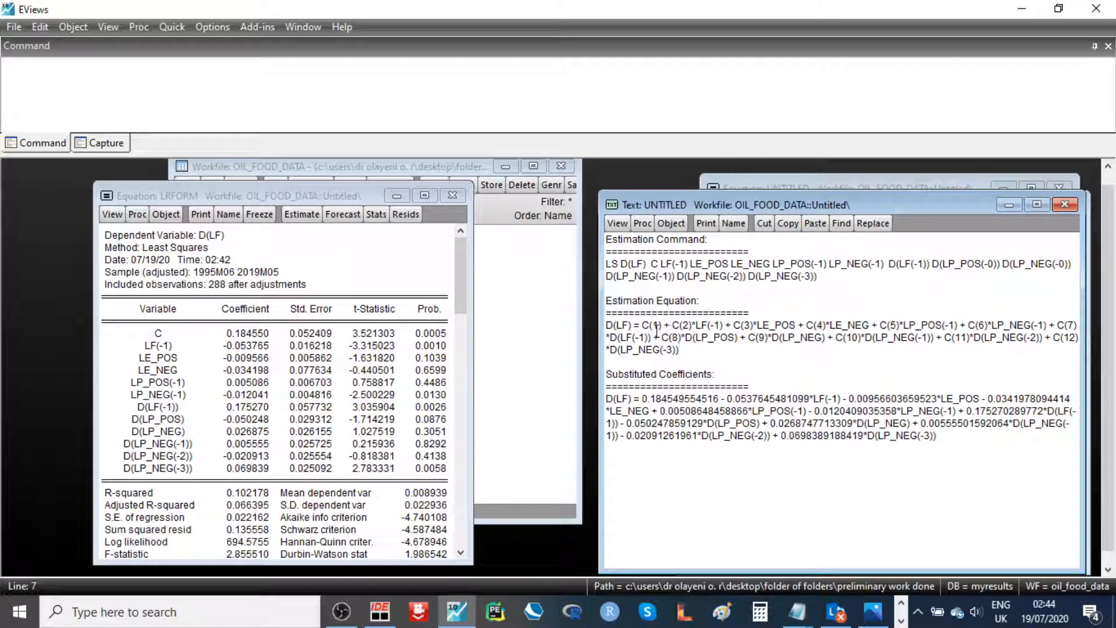
left_click(644, 327)
key("shift+Right")
key("shift+Right")
key("shift+Right")
key("shift+Right")
key("shift+Right")
key("shift+Right")
key("shift+Right")
key("shift+Right")
key("shift+Right")
key("shift+Right")
key("shift+Right")
key("shift+Right")
key("shift+Right")
key("shift+Right")
key("shift+Right")
key("shift+Right")
key("shift+Right")
key("shift+Right")
key("shift+Right")
key("shift+Right")
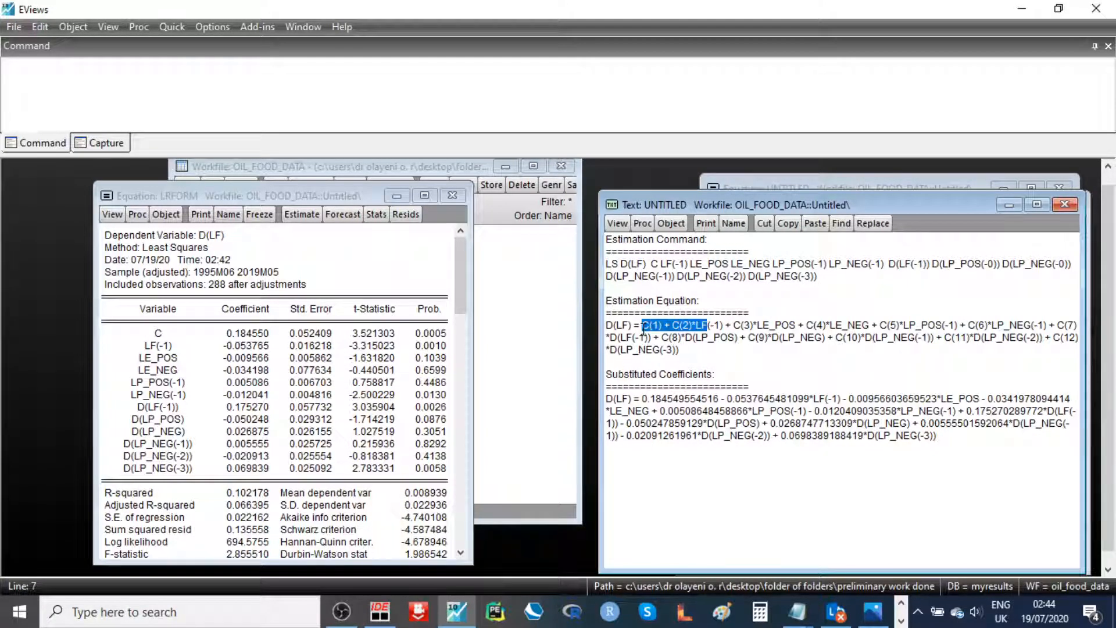
key("shift+Right")
key("shift+Right")
key("shift+Right")
key("shift+Right")
key("shift+Right")
key("shift+Right")
key("shift+Right")
key("shift+Right")
key("shift+Right")
key("shift+Right")
key("shift+Right")
key("shift+Right")
key("shift+Right")
key("shift+Right")
key("shift+Right")
key("shift+Right")
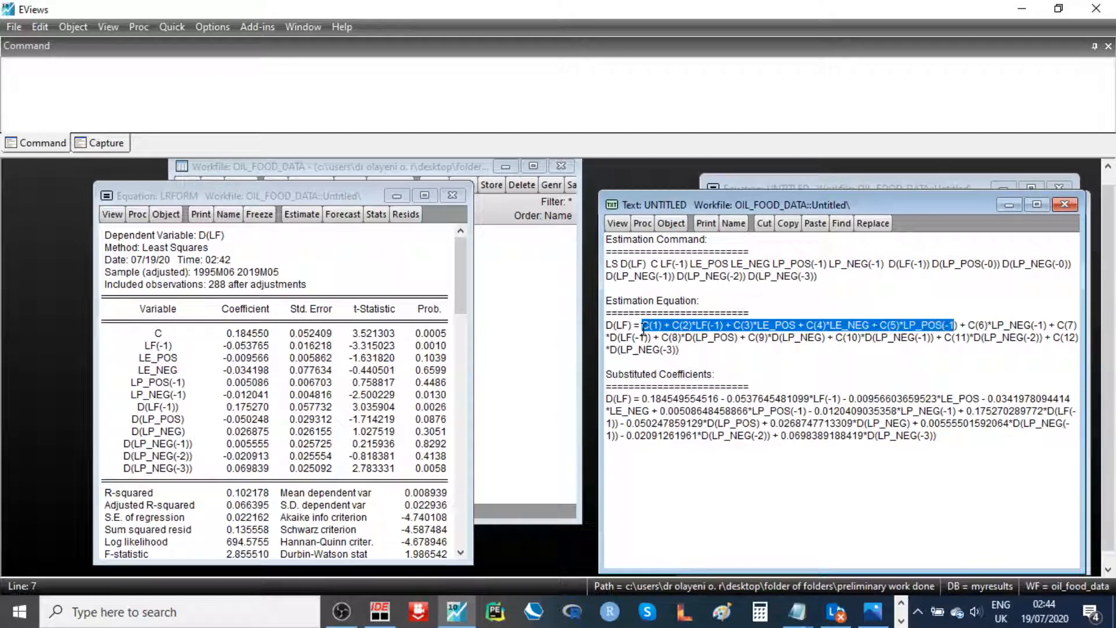
key("shift+Right")
key("shift+Right")
key("shift+Right")
key("shift+Right")
key("shift+Right")
key("shift+Right")
key("shift+Right")
key("shift+Right")
key("shift+Right")
key("shift+Right")
key("shift+Right")
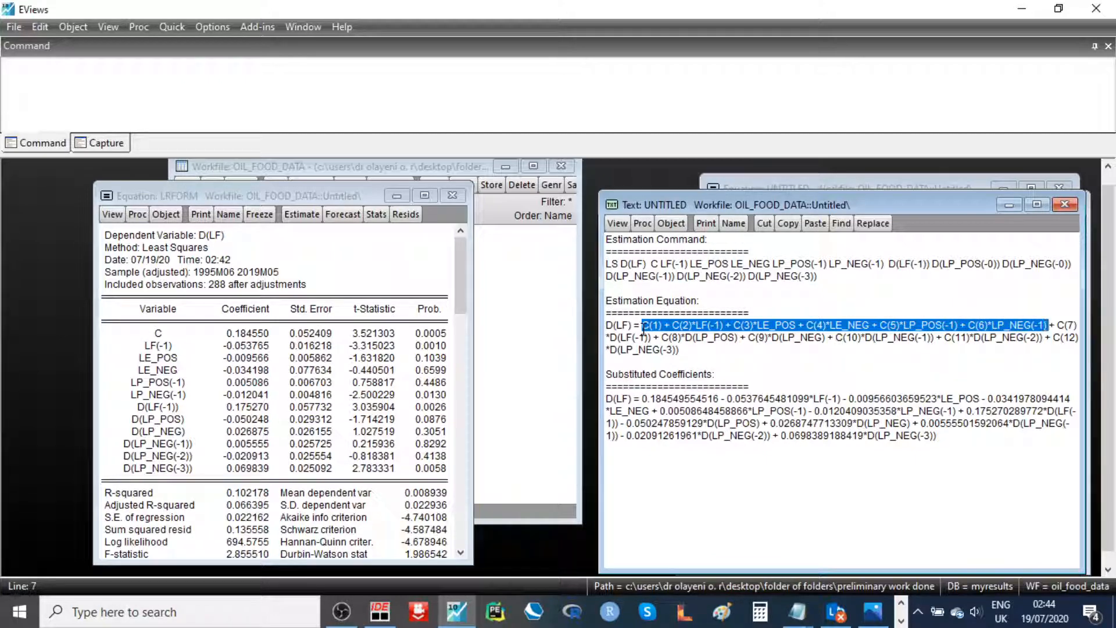
key("shift+Right")
key("shift+Right")
left_click(801, 373)
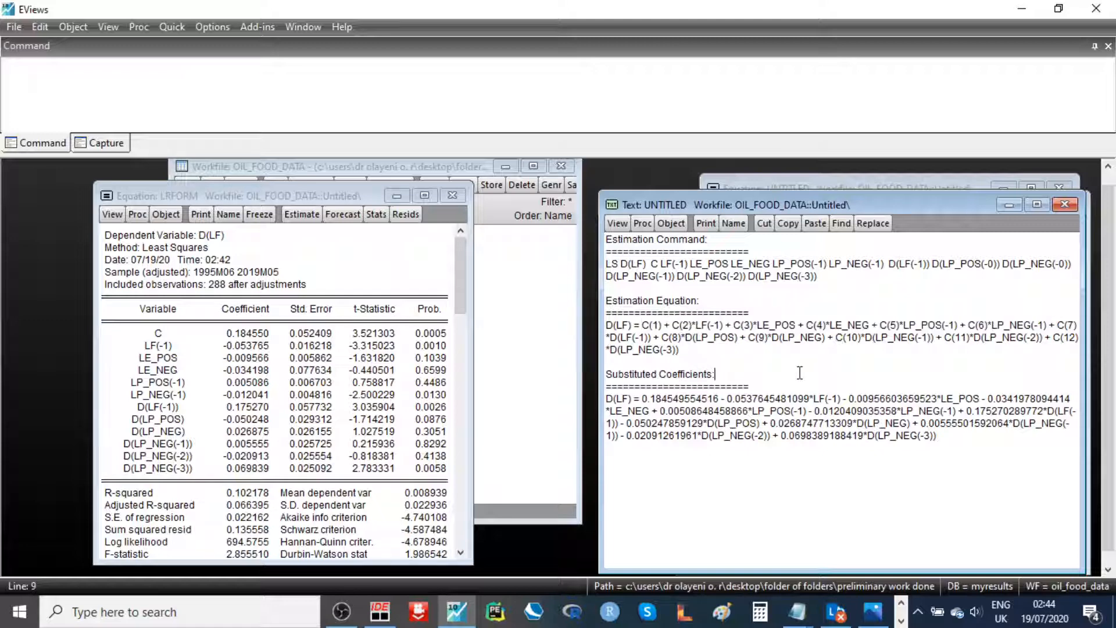
left_click(750, 324)
Step: Run a Wald test on the LRFORM equation with the coefficient restriction C(3)=C(4)
left_click(308, 274)
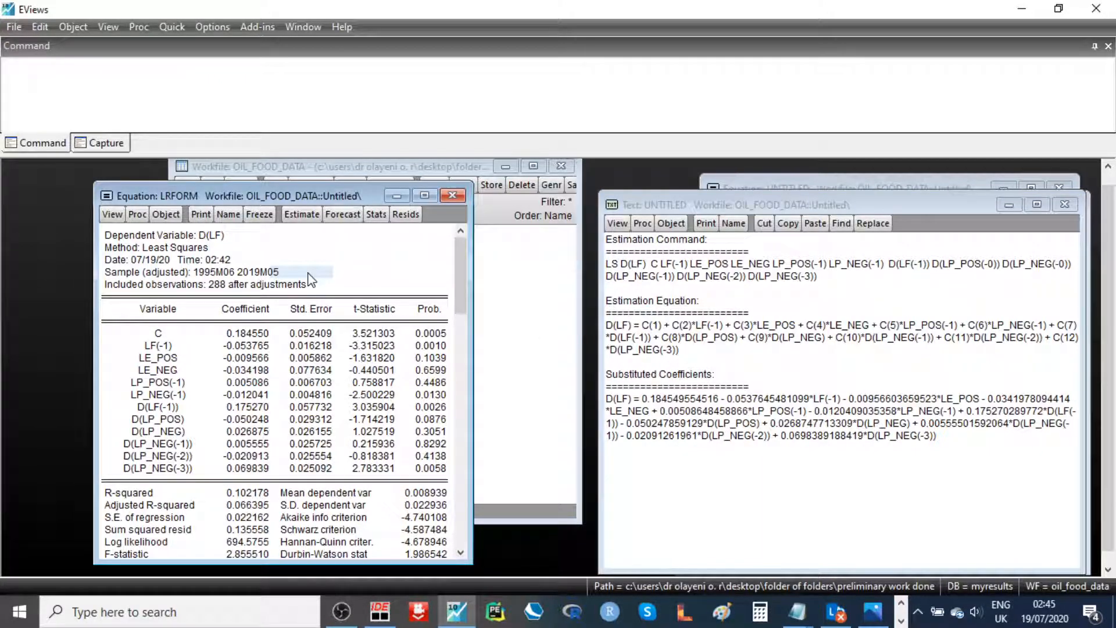
left_click(111, 214)
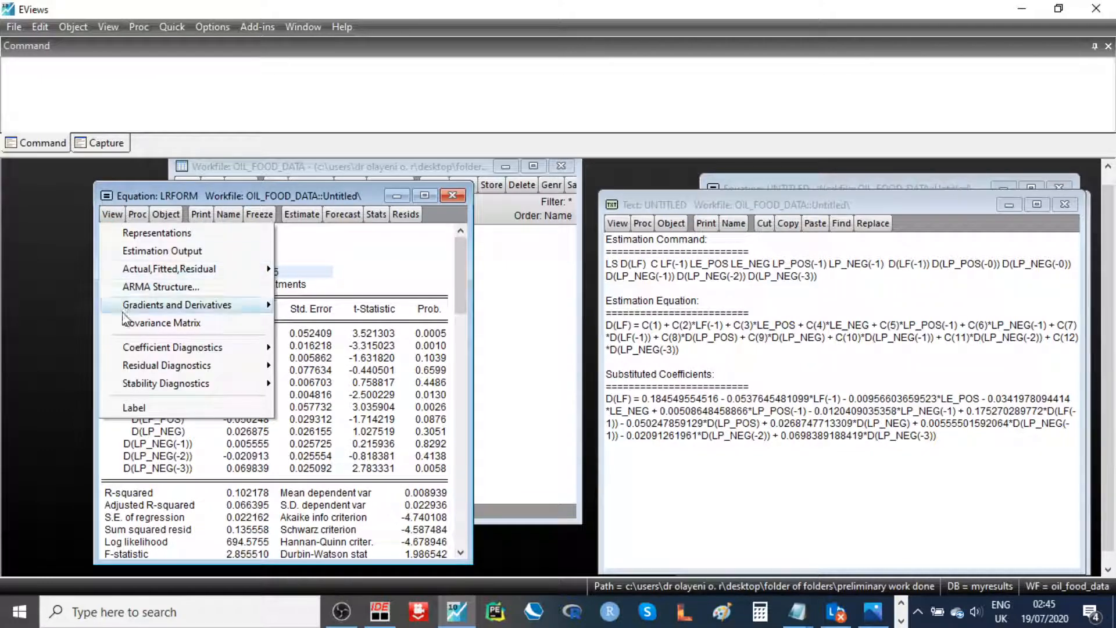
mouse_move(212, 352)
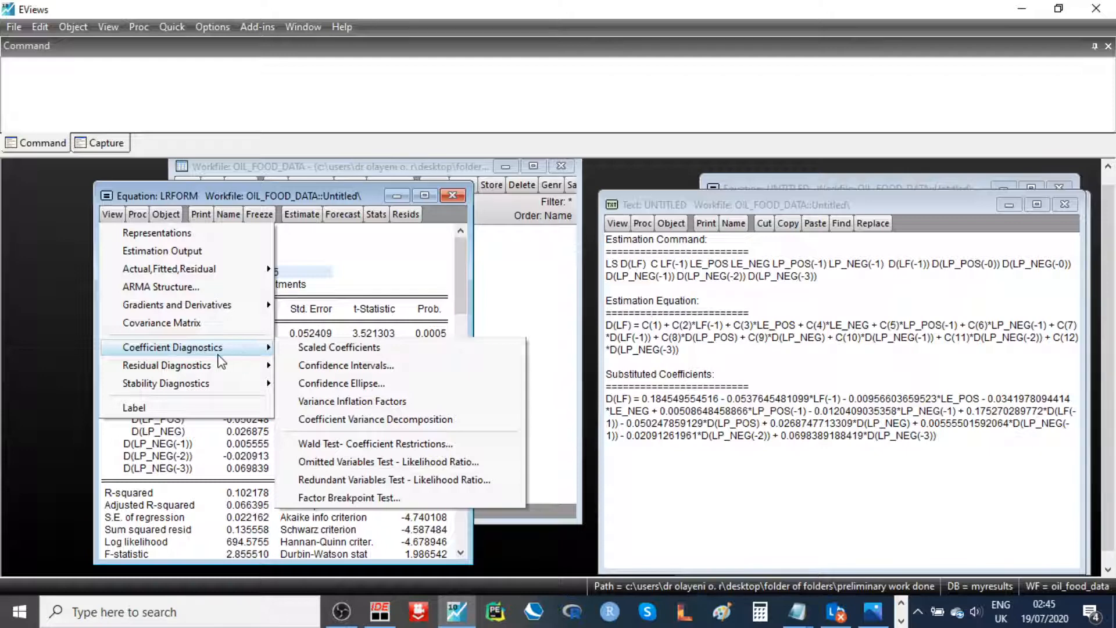
left_click(343, 445)
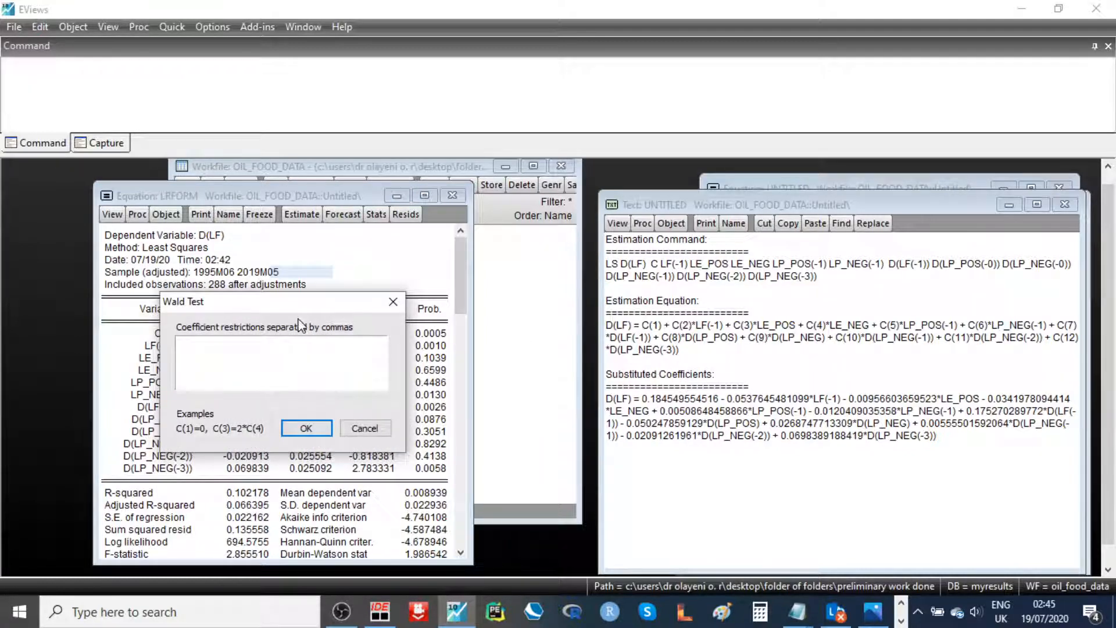
left_click_drag(281, 310, 248, 260)
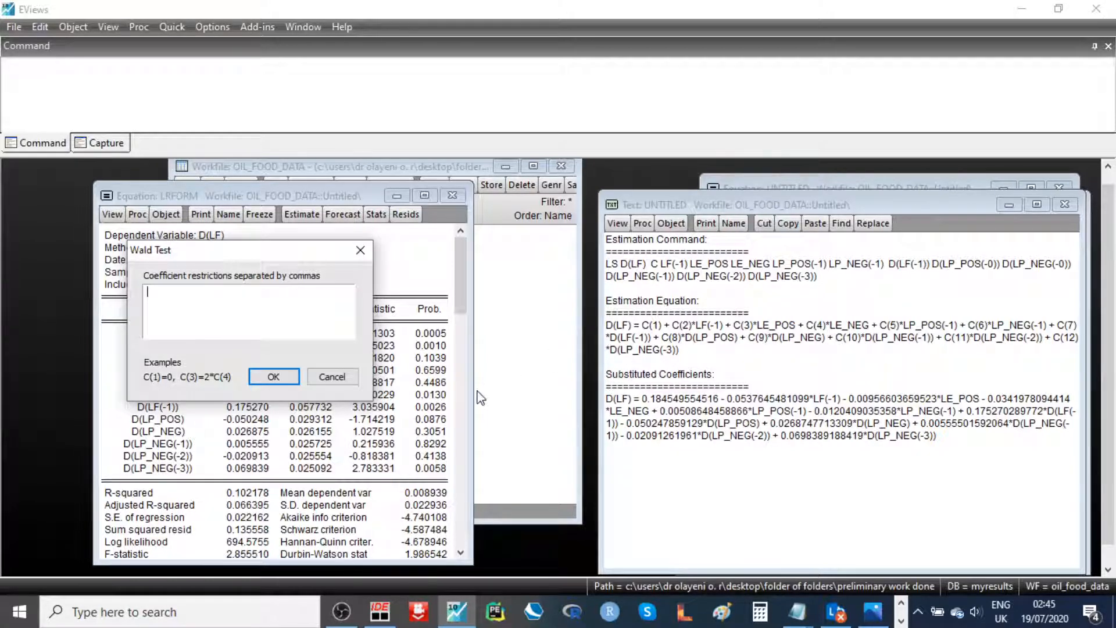
type("C(")
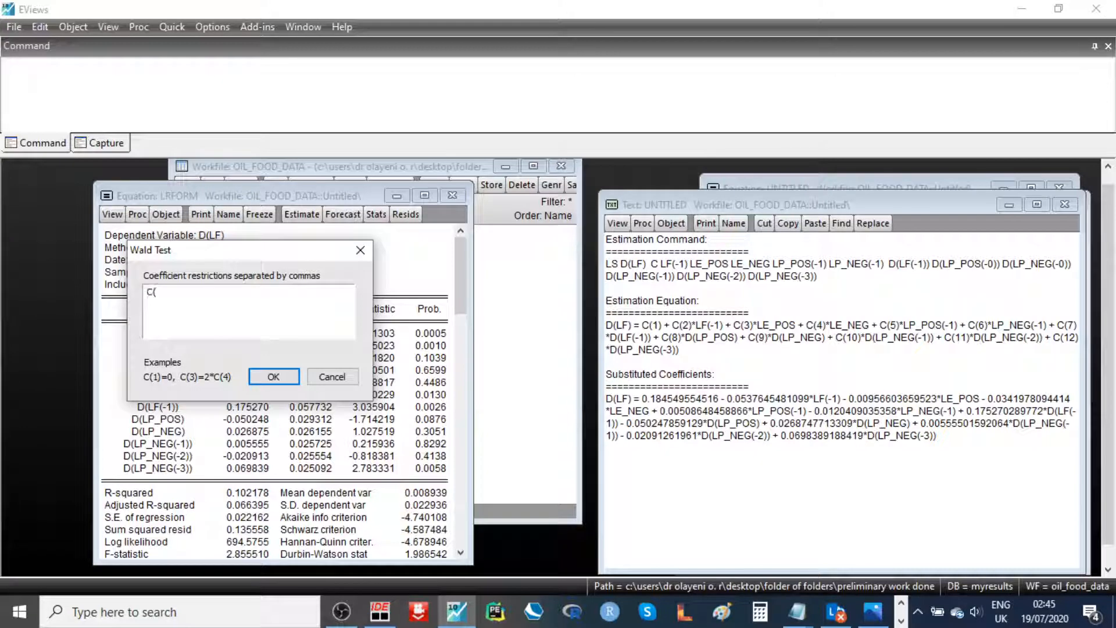
type("3)=c(4")
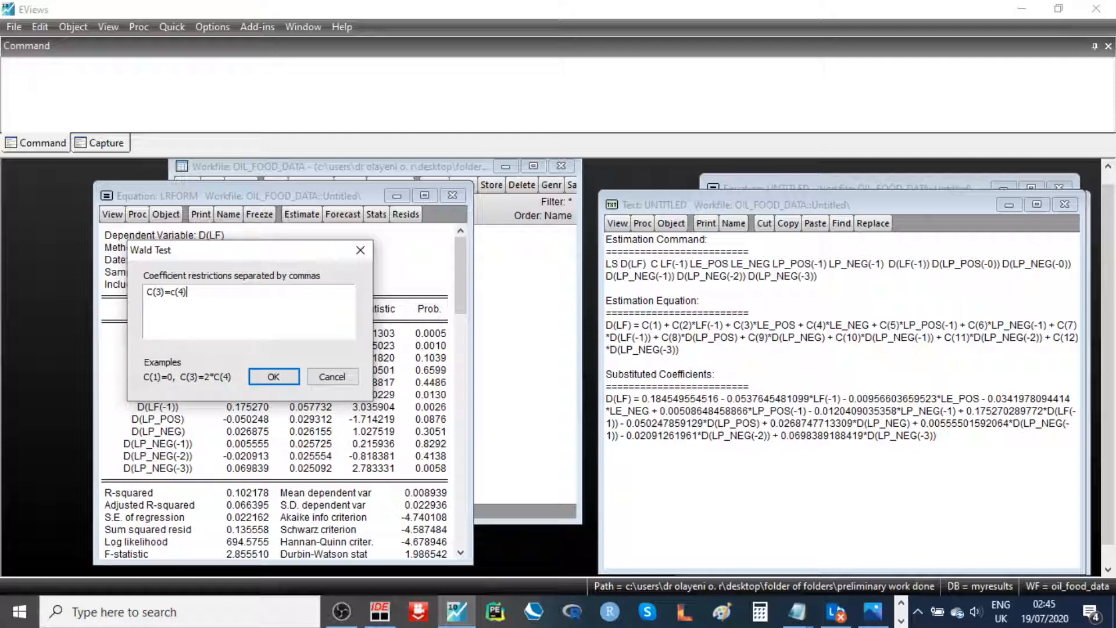
left_click(176, 292)
key("BackSpace")
type("C")
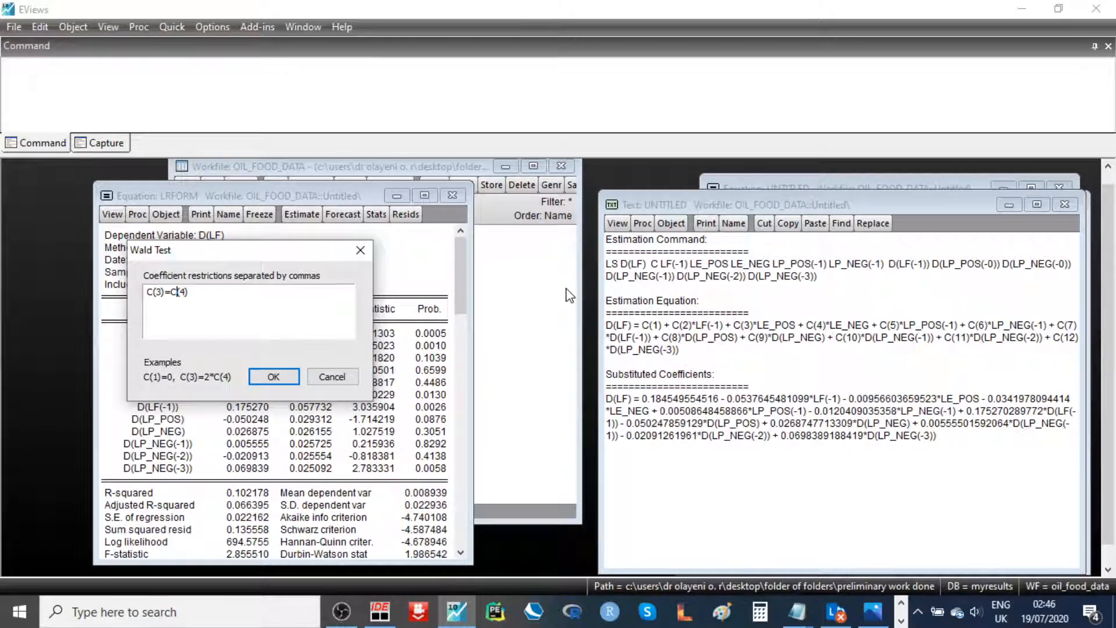
left_click(273, 378)
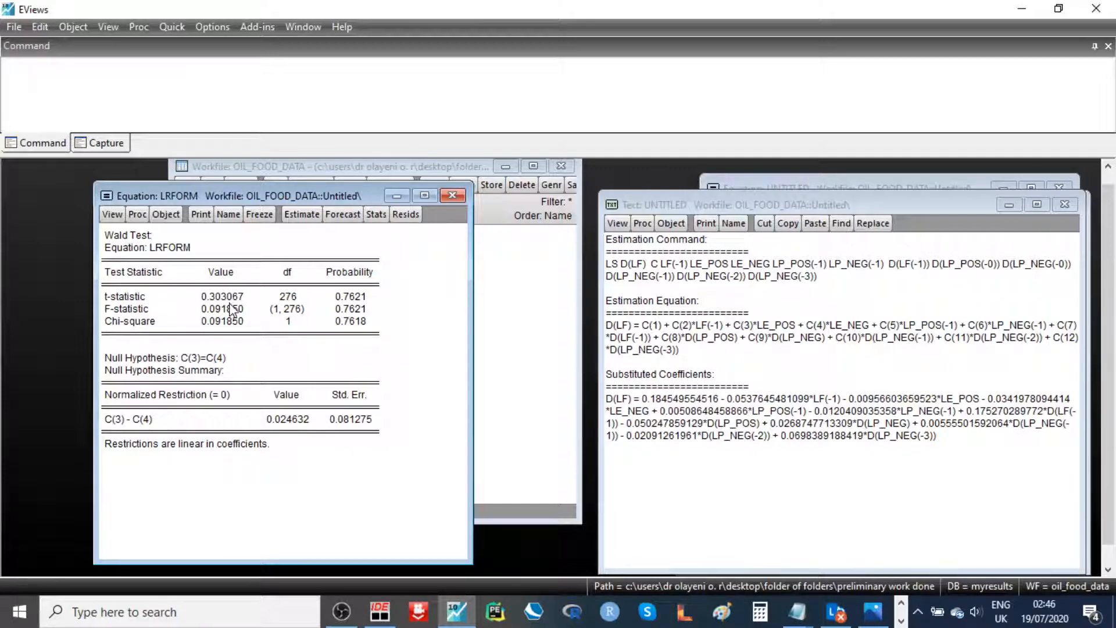
Step: Examine the Wald test's t-statistic, its probability and the value of the normalized restriction C(3) - C(4)
left_click(352, 299)
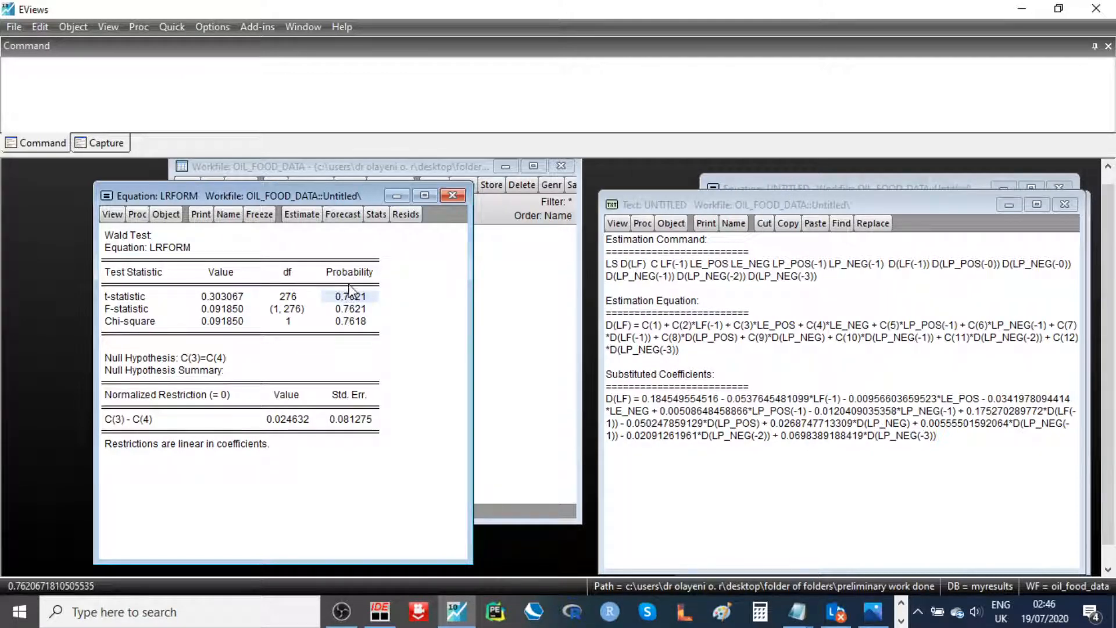
left_click(154, 299)
left_click(221, 299)
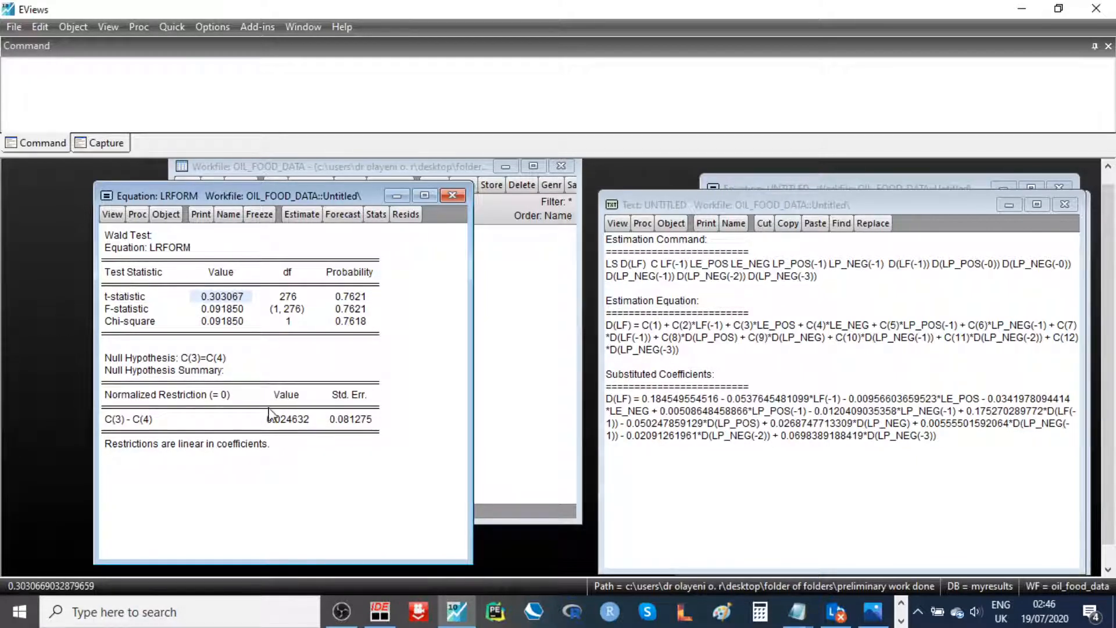
left_click(284, 418)
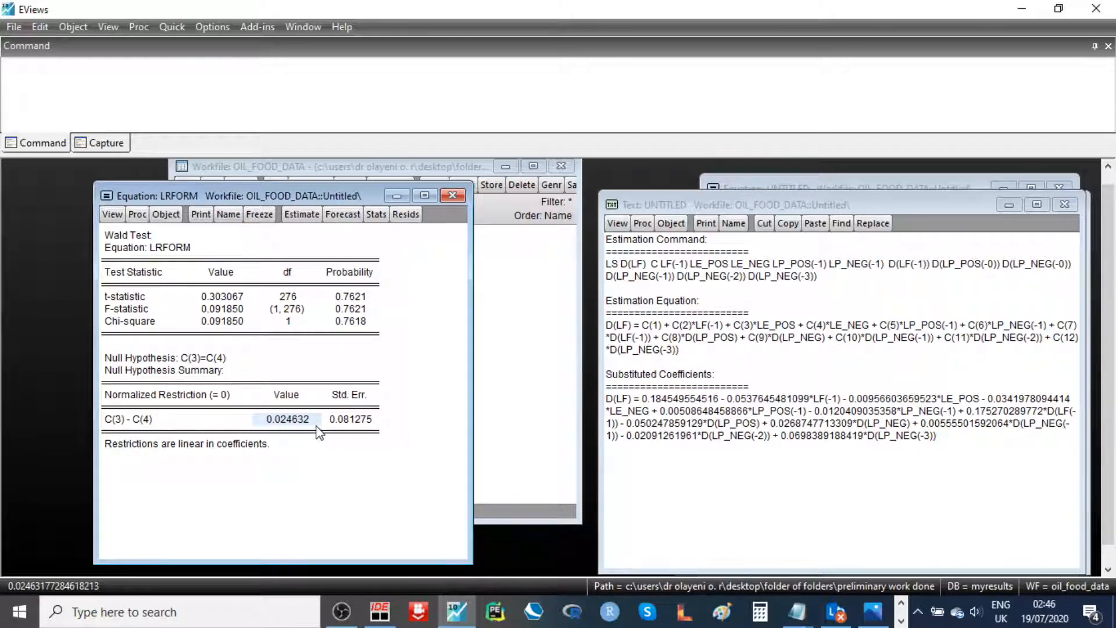
Step: Check the standard error, test statistics and probability of the C(3)=C(4) Wald test, and freeze the result as a table
left_click(355, 423)
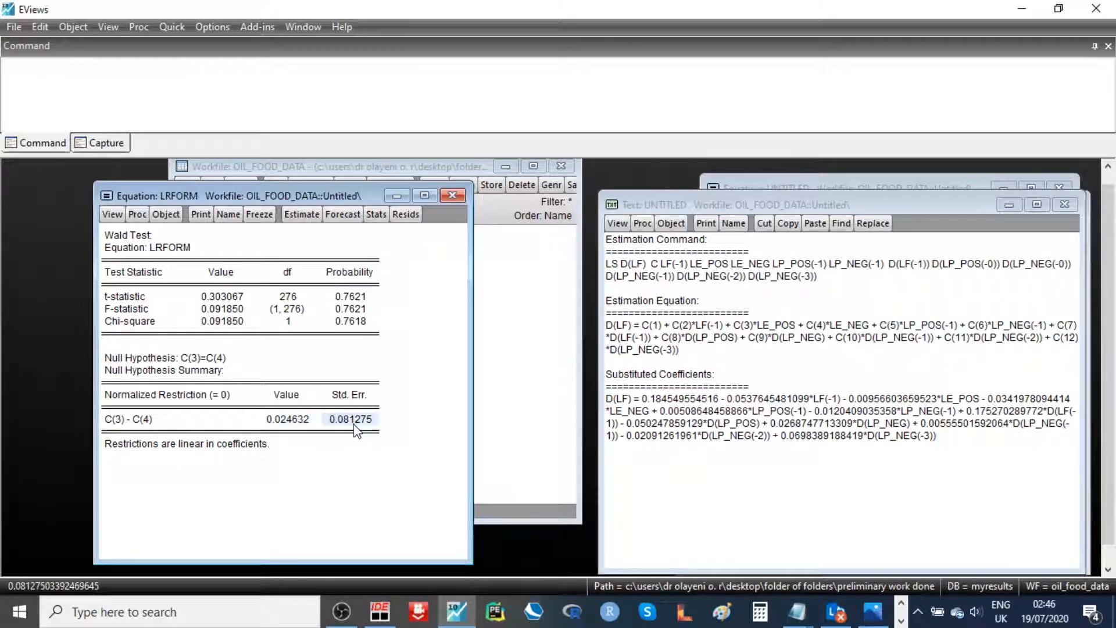
left_click(290, 423)
left_click(356, 423)
left_click(224, 298)
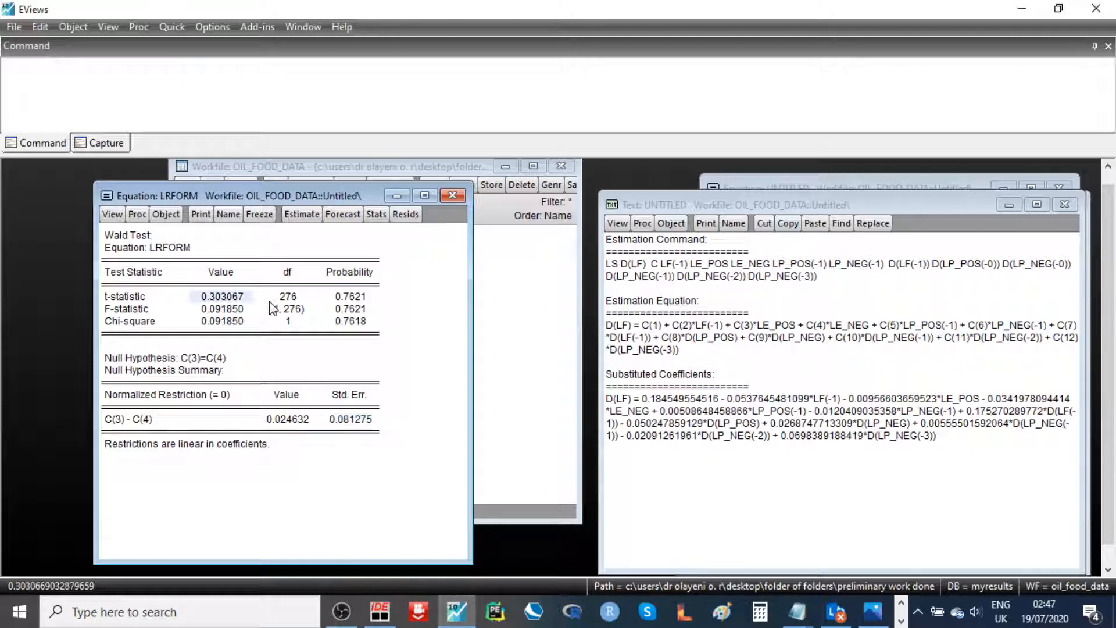
left_click(239, 313)
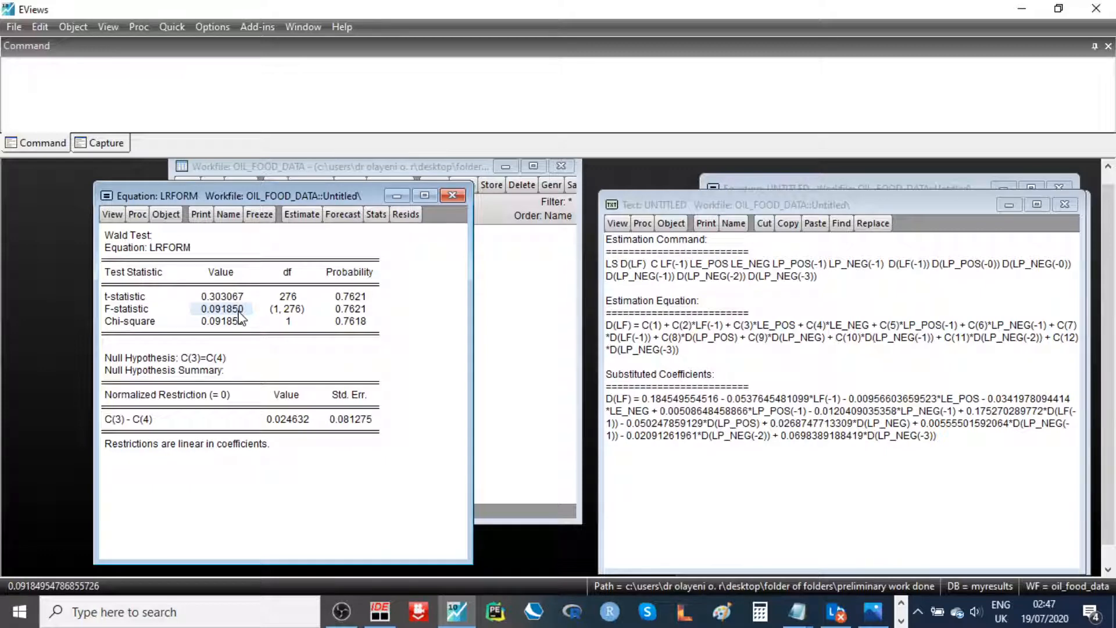
left_click(351, 299)
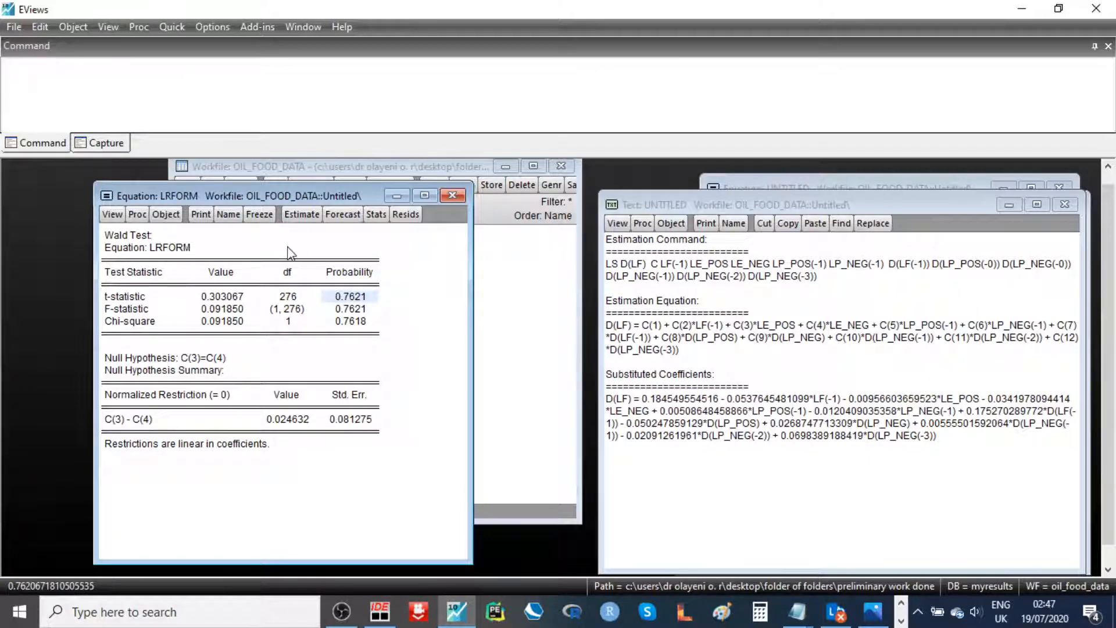
left_click(259, 215)
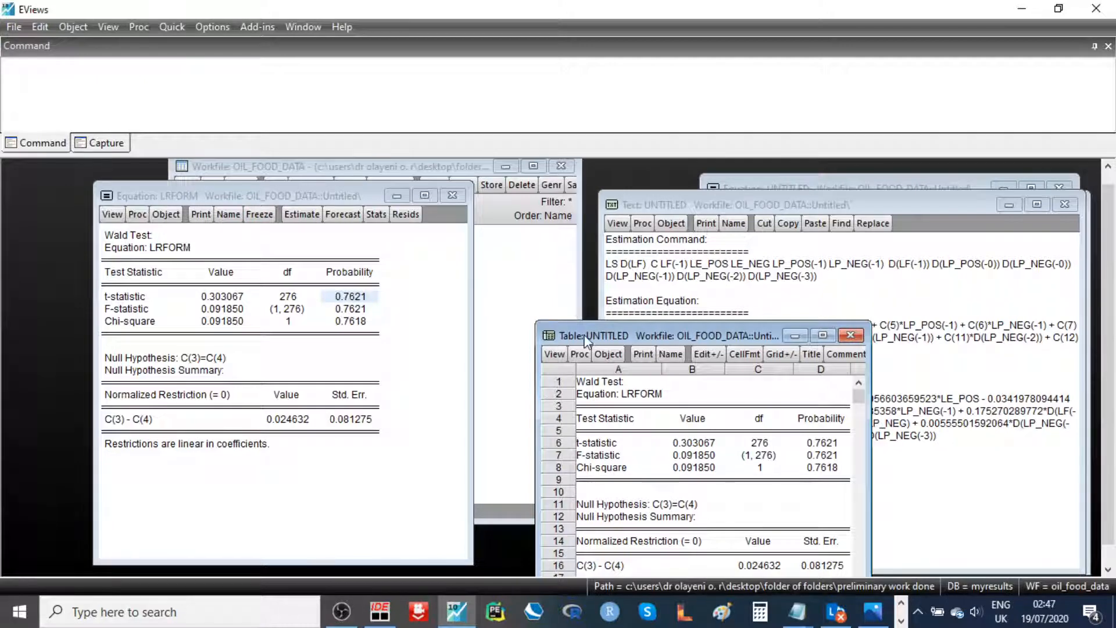
Step: Bring the frozen equation text forward and run a Wald test on LRFORM with the coefficient restriction c(5)=c(6)
left_click(783, 301)
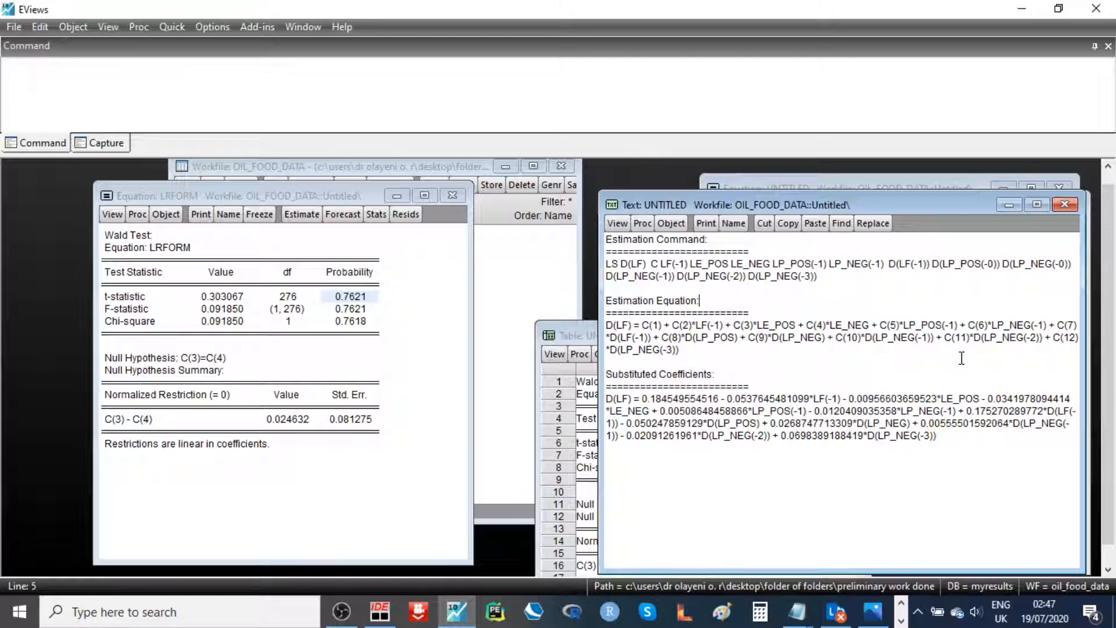
left_click(113, 215)
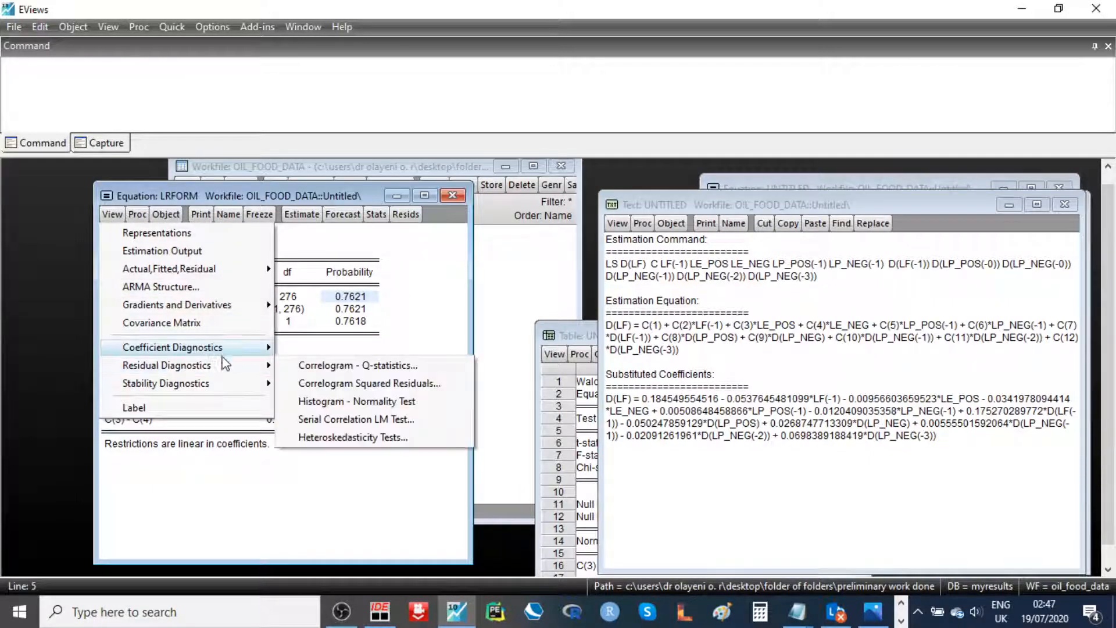
mouse_move(238, 353)
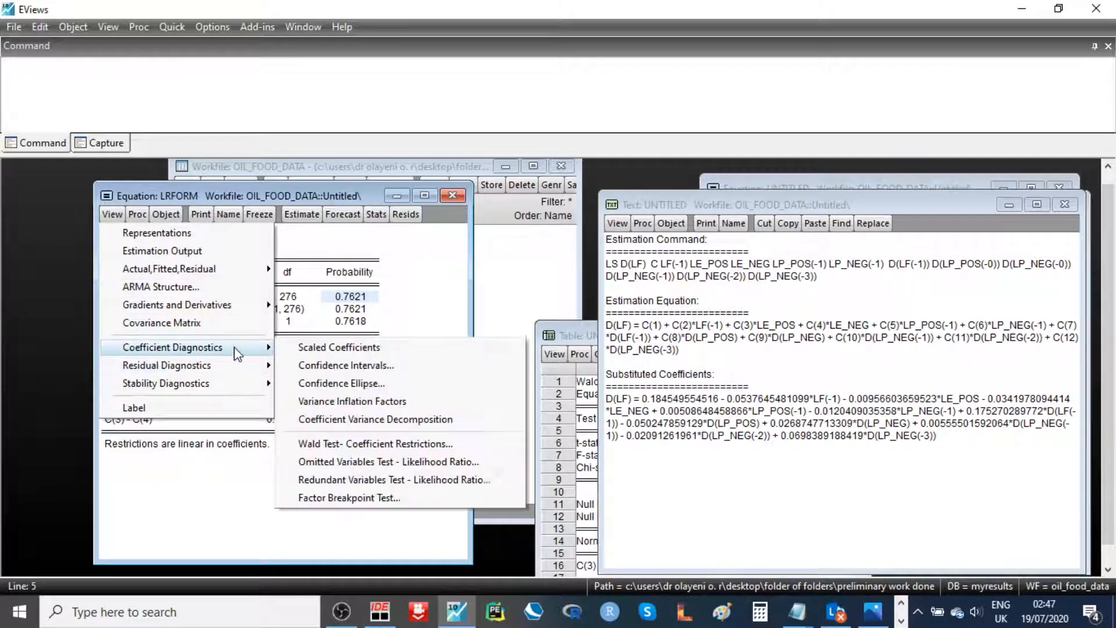
left_click(383, 445)
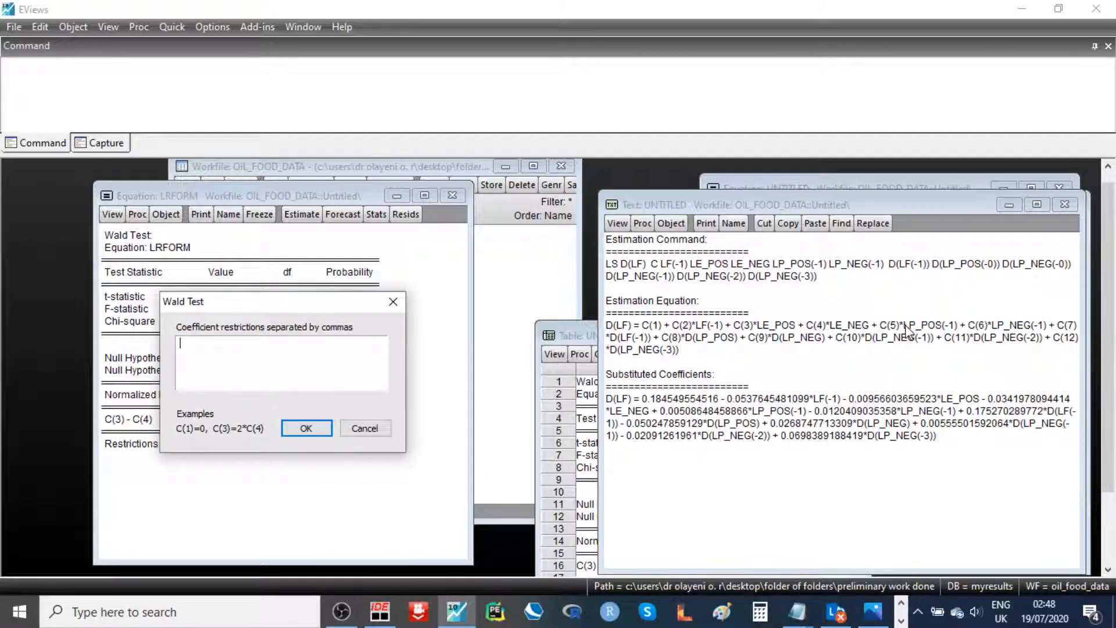
type("c(5)=c(6)")
left_click(307, 435)
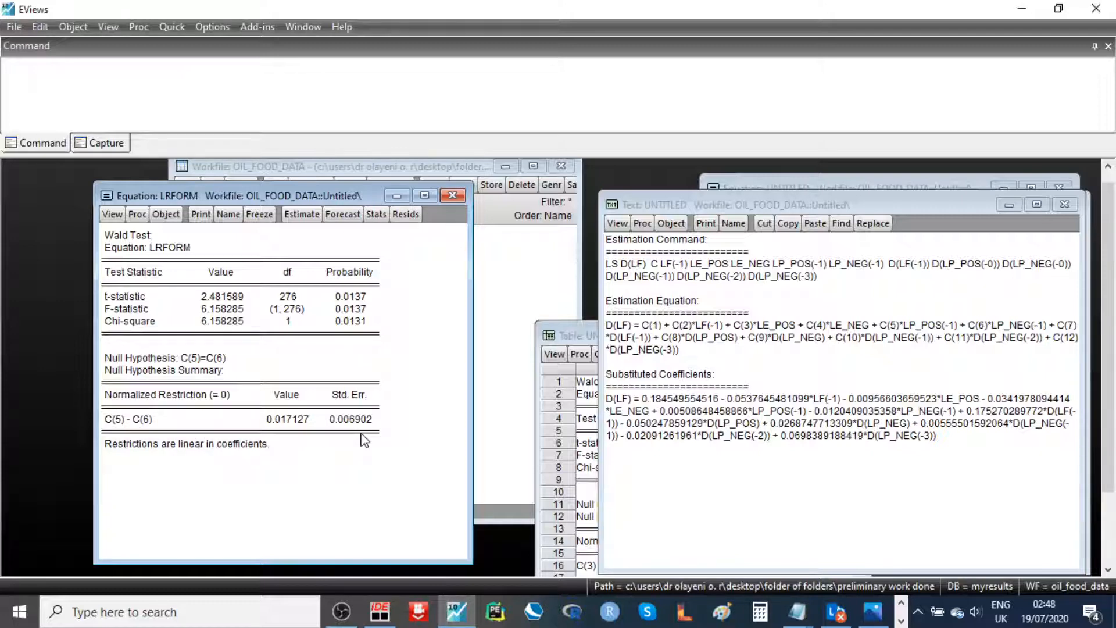
Step: Examine the normalized restriction value, t-statistic and probability of the C(5)=C(6) Wald test
left_click(289, 420)
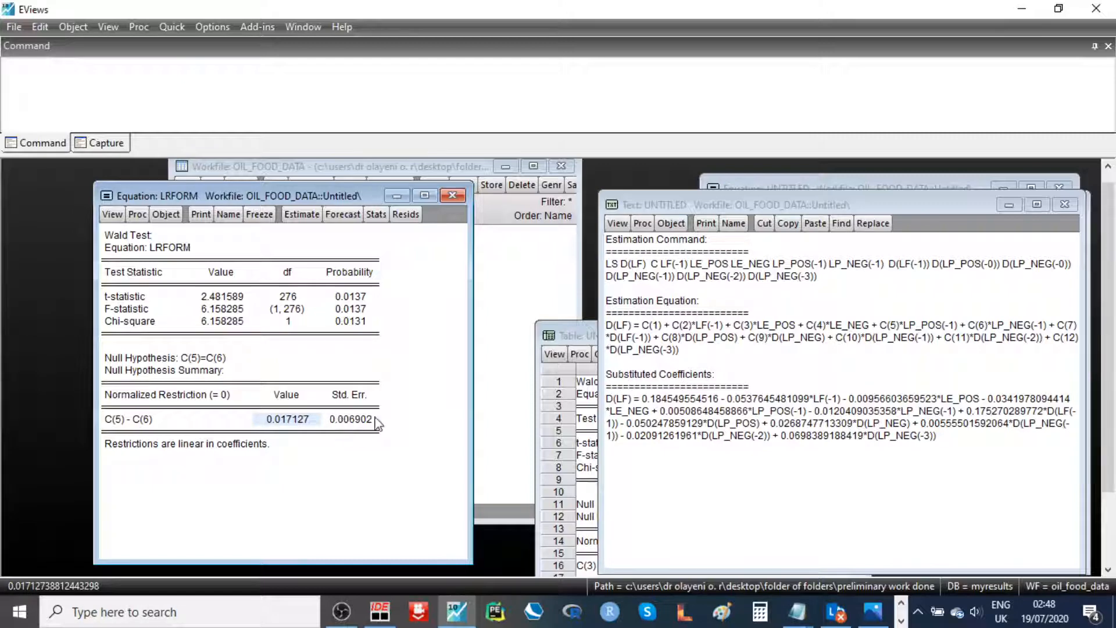
left_click(223, 300)
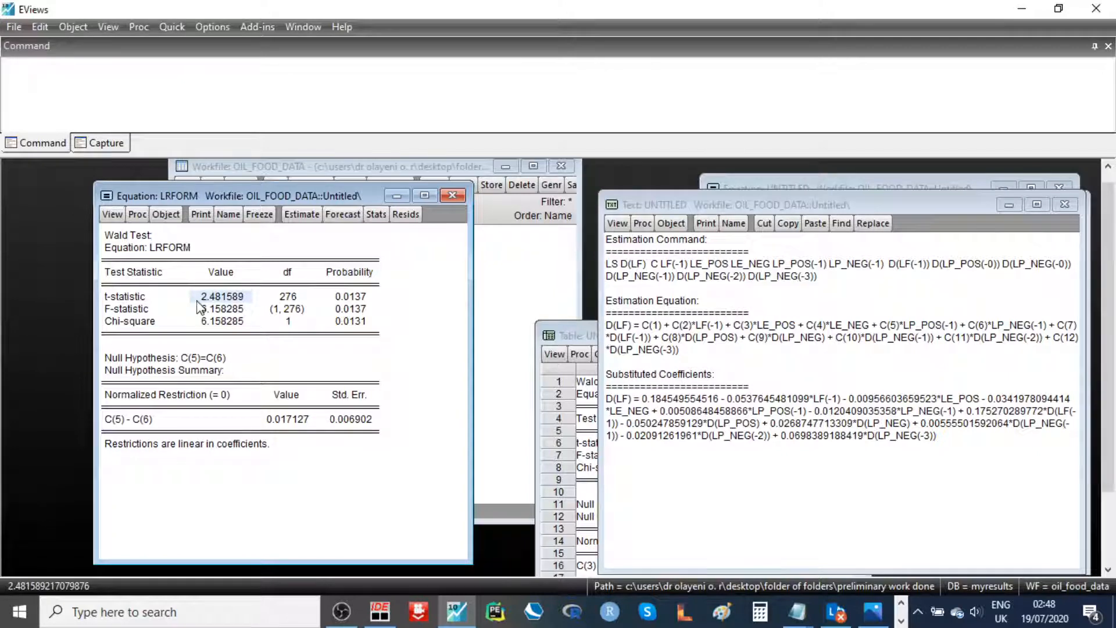
left_click(338, 299)
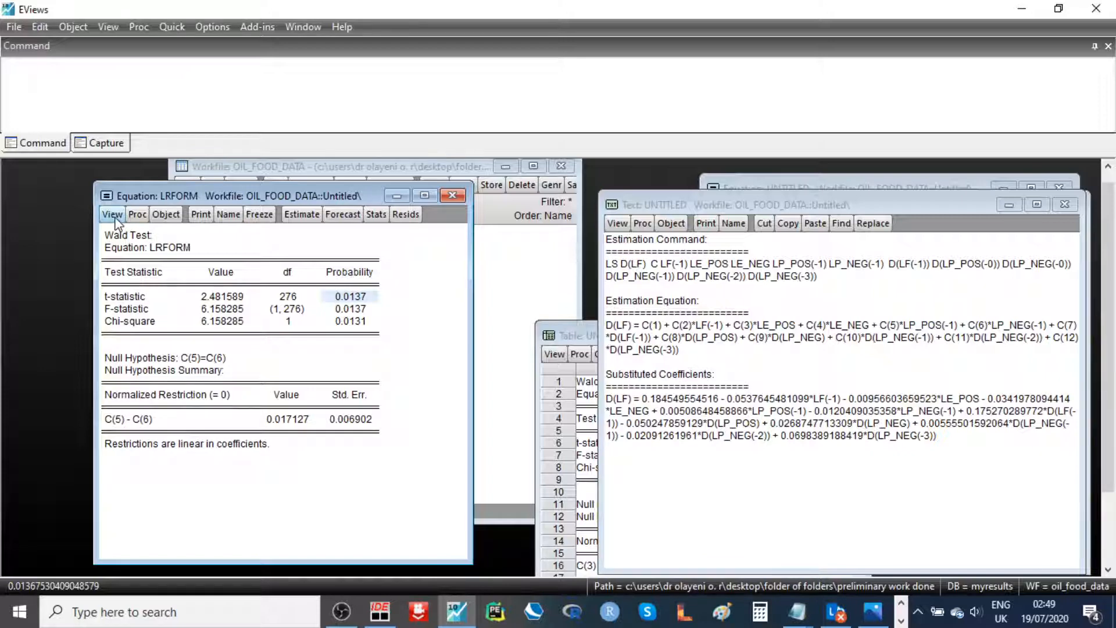
Step: Locate the short-run differenced LP_POS and LP_NEG terms in the estimation equation of the frozen text
left_click(745, 355)
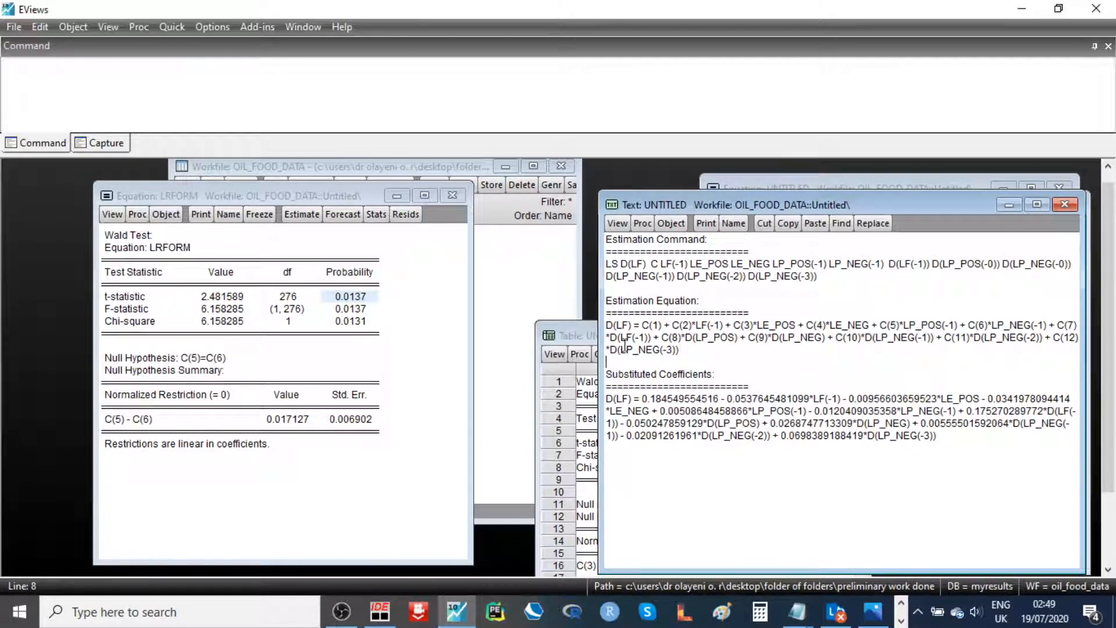
left_click(623, 339)
left_click(673, 358)
left_click(697, 338)
Step: Run a short-run asymmetry Wald test on LRFORM with the coefficient restriction c(8)=c(9)+c(10)+c(11)+c(12)
left_click(120, 215)
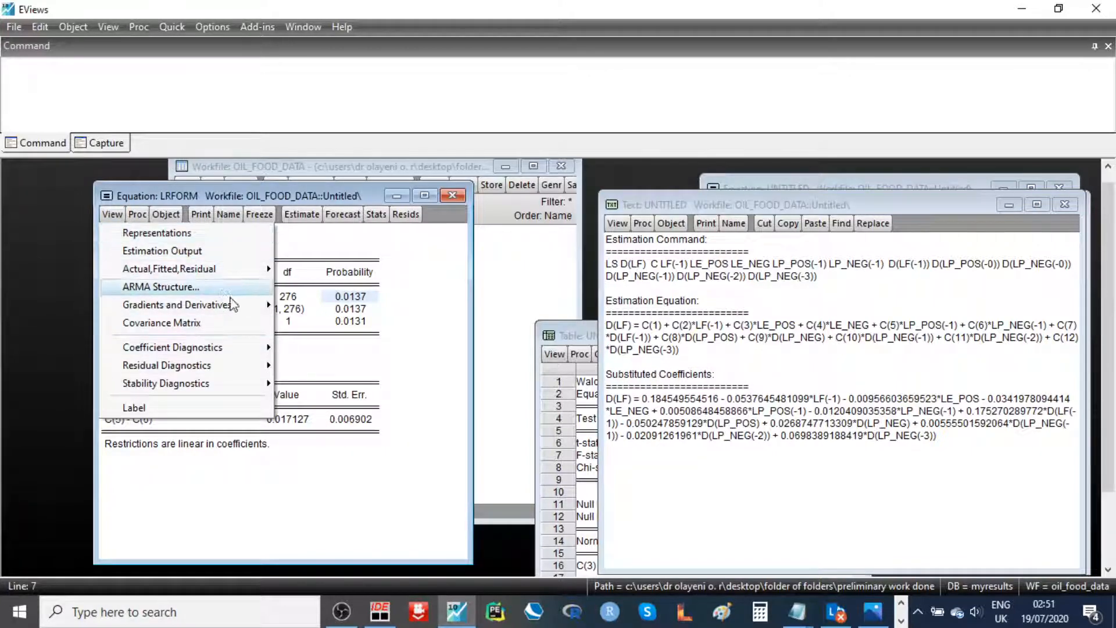
mouse_move(227, 351)
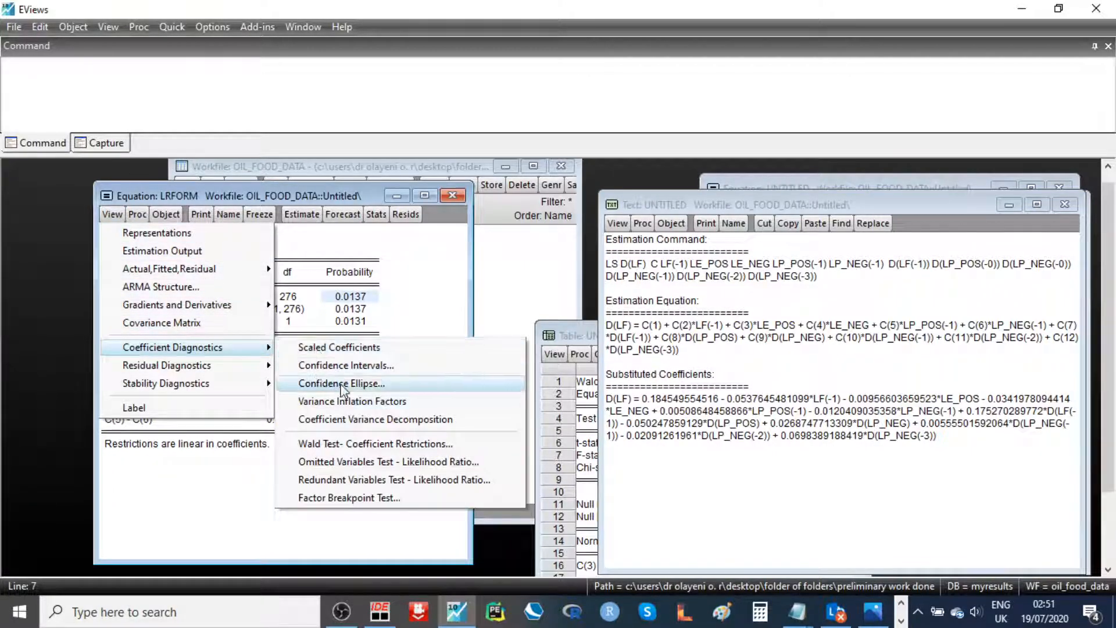
left_click(343, 445)
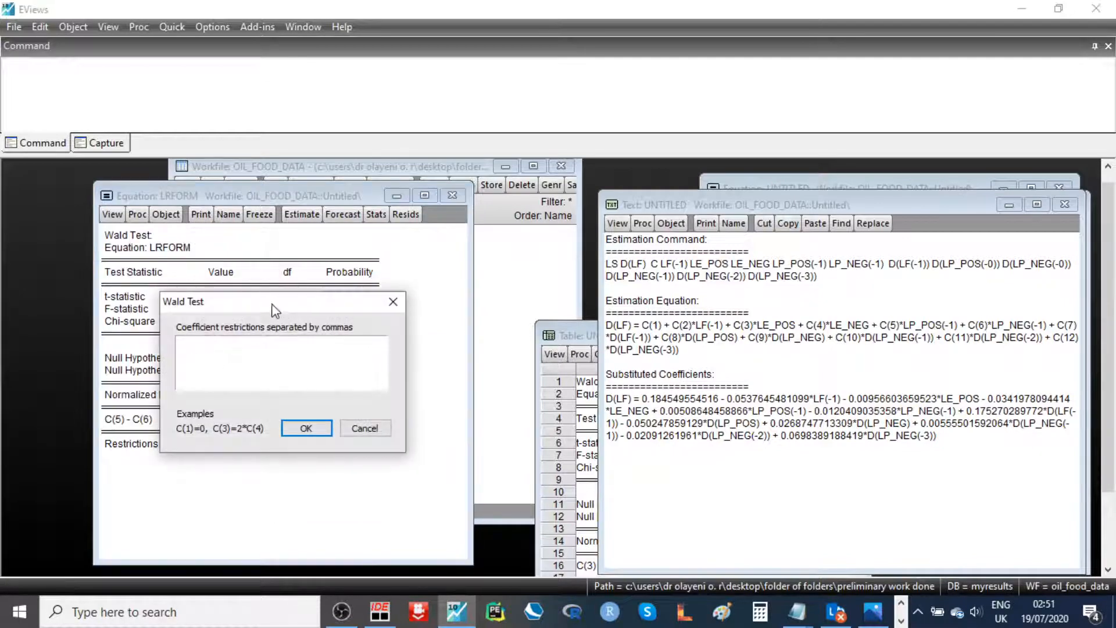
left_click_drag(275, 309, 207, 265)
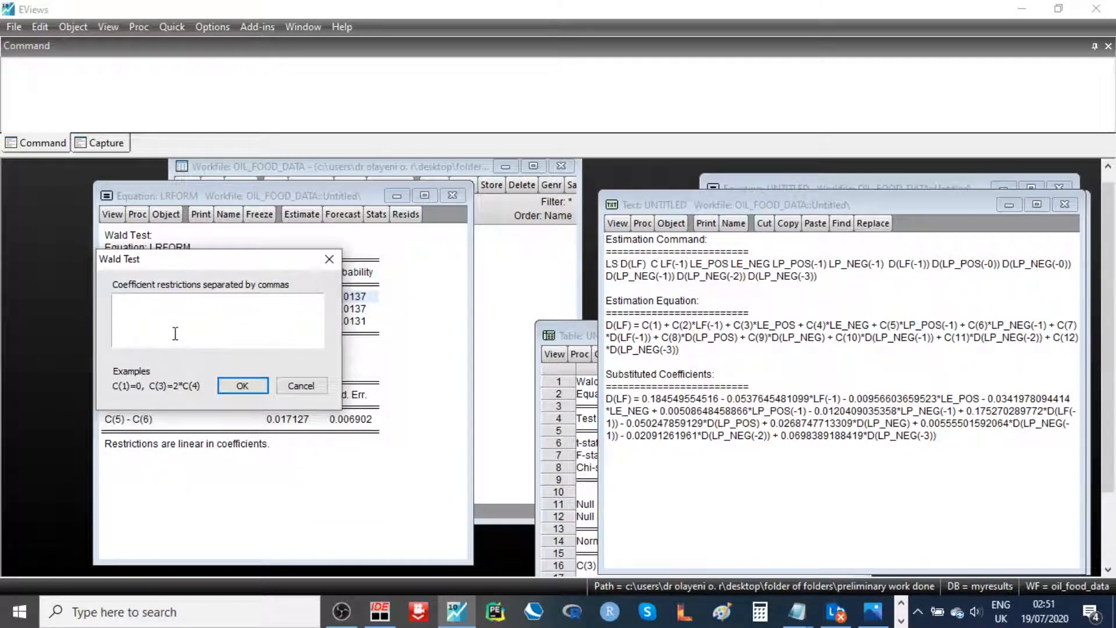
type("c(8)")
type("=")
type("c(9)+c(10)+c(11)")
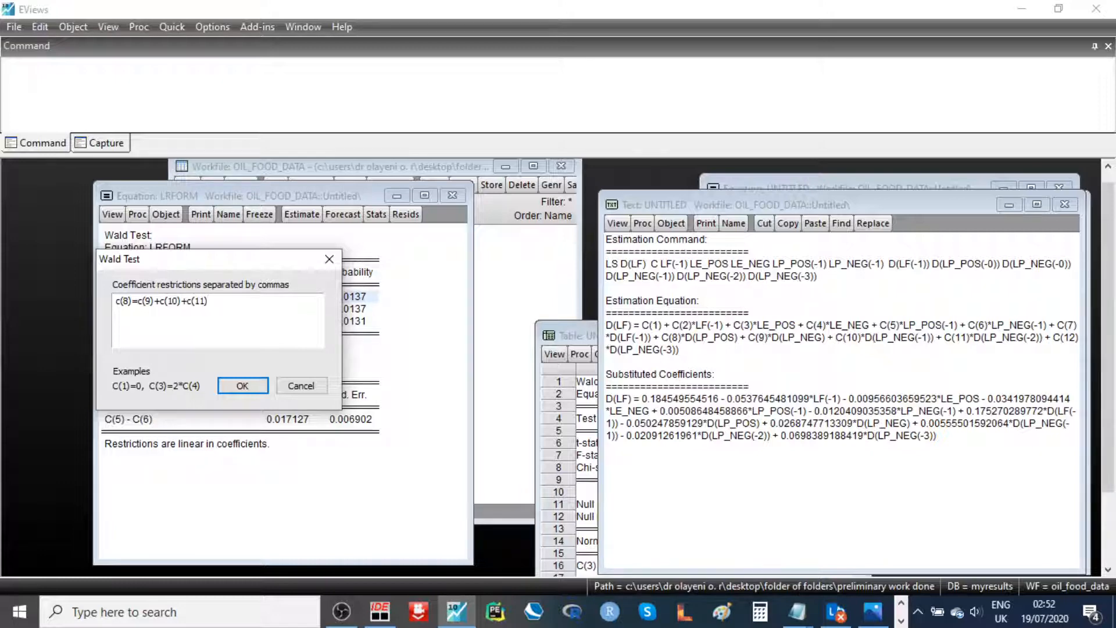
type("+c(12)")
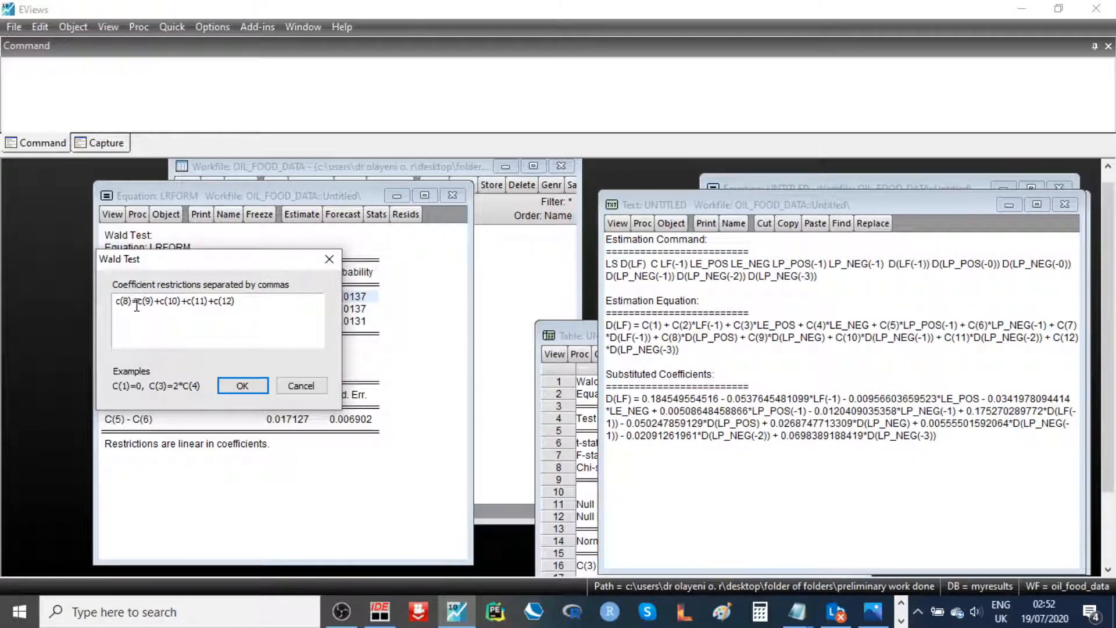
key("shift+Left")
key("shift+Left")
key("shift+Left")
key("shift+Left")
left_click(251, 386)
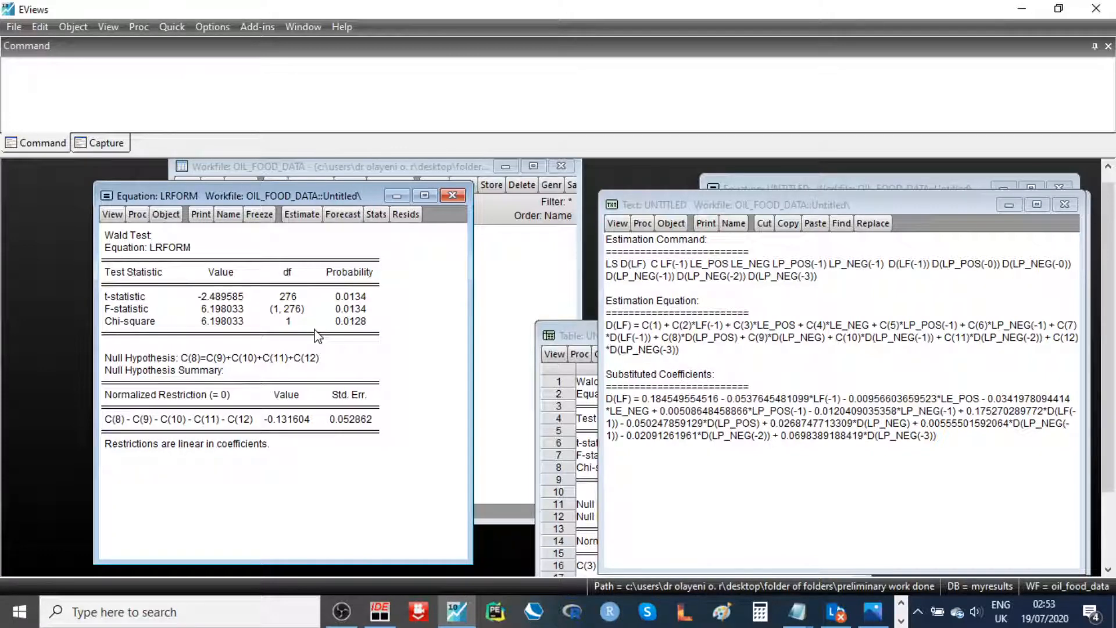
Step: Check the short-run Wald test's probability, t-statistic, restriction value and standard error, and freeze the result as a table placed over the equation text
left_click(351, 301)
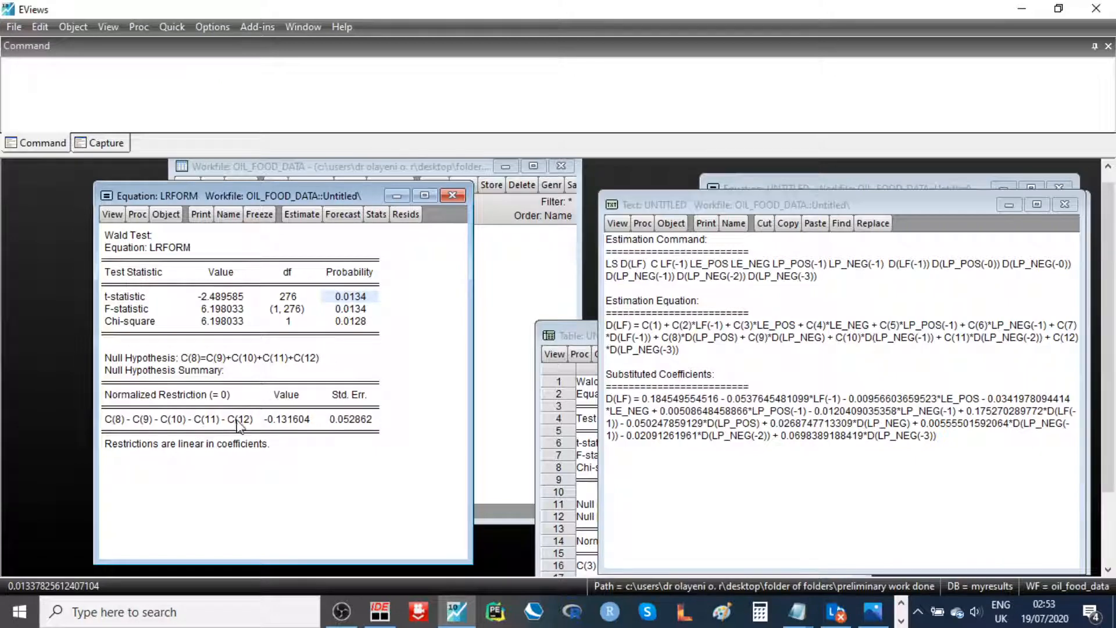
left_click(221, 298)
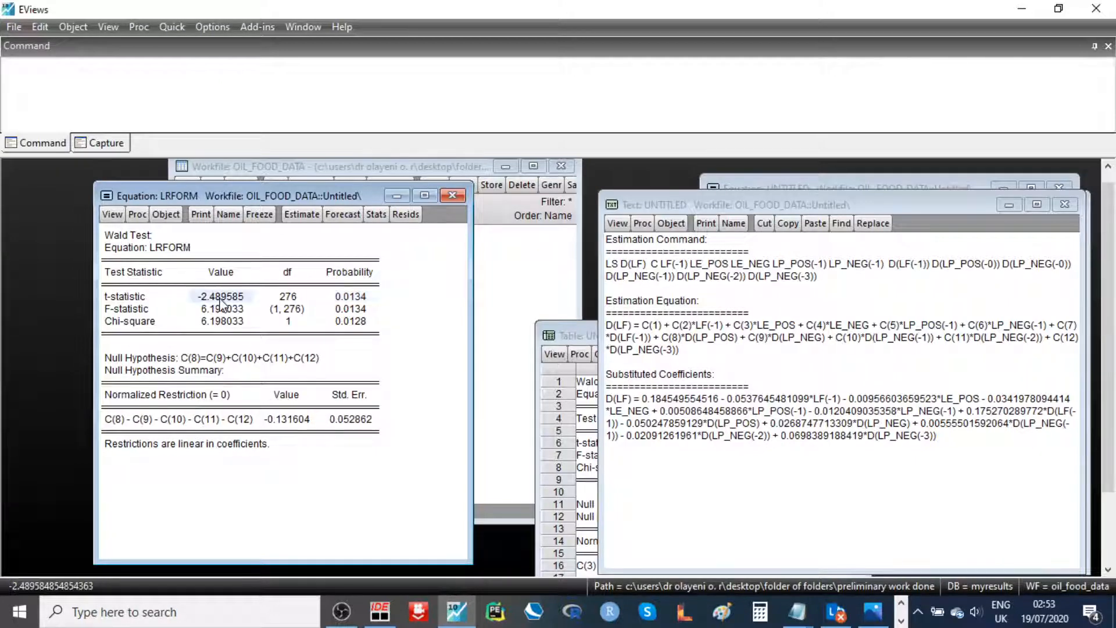
left_click(293, 426)
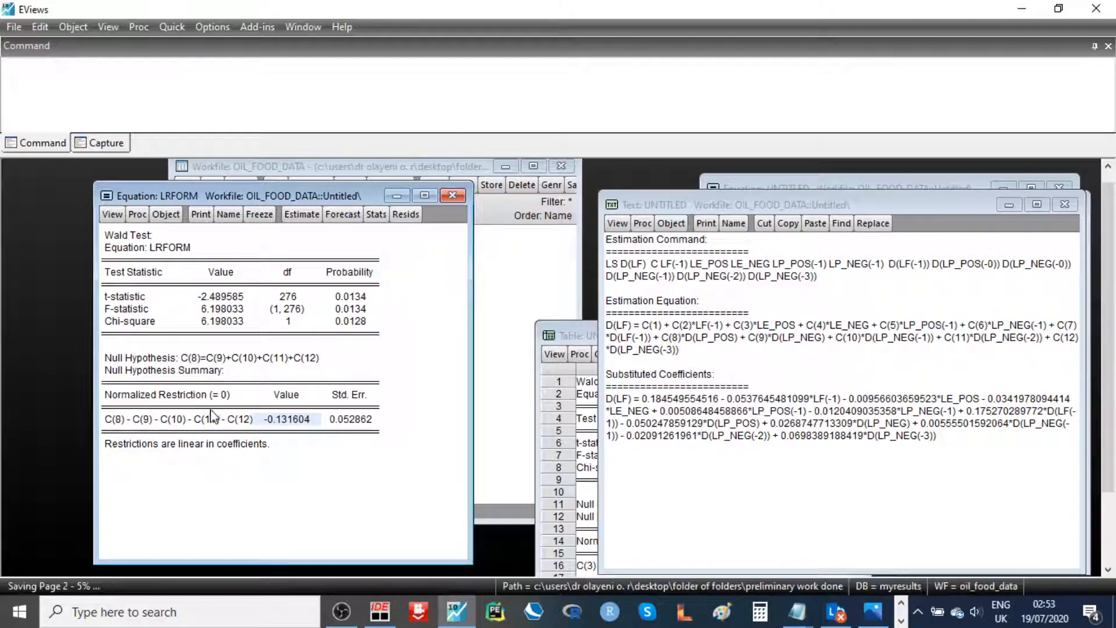
left_click(341, 419)
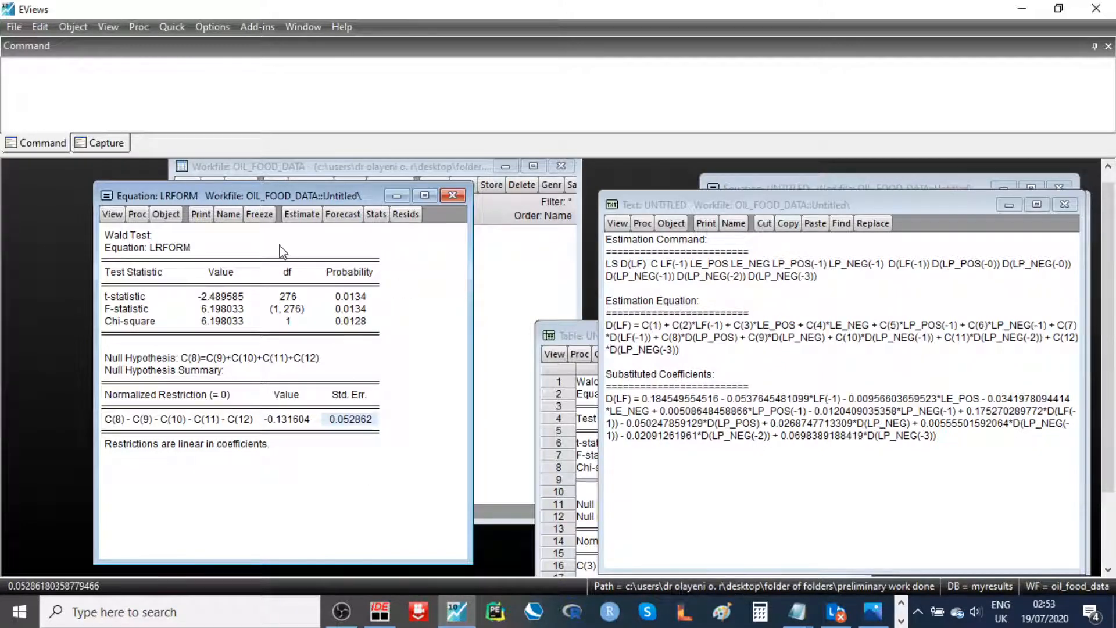
left_click(265, 215)
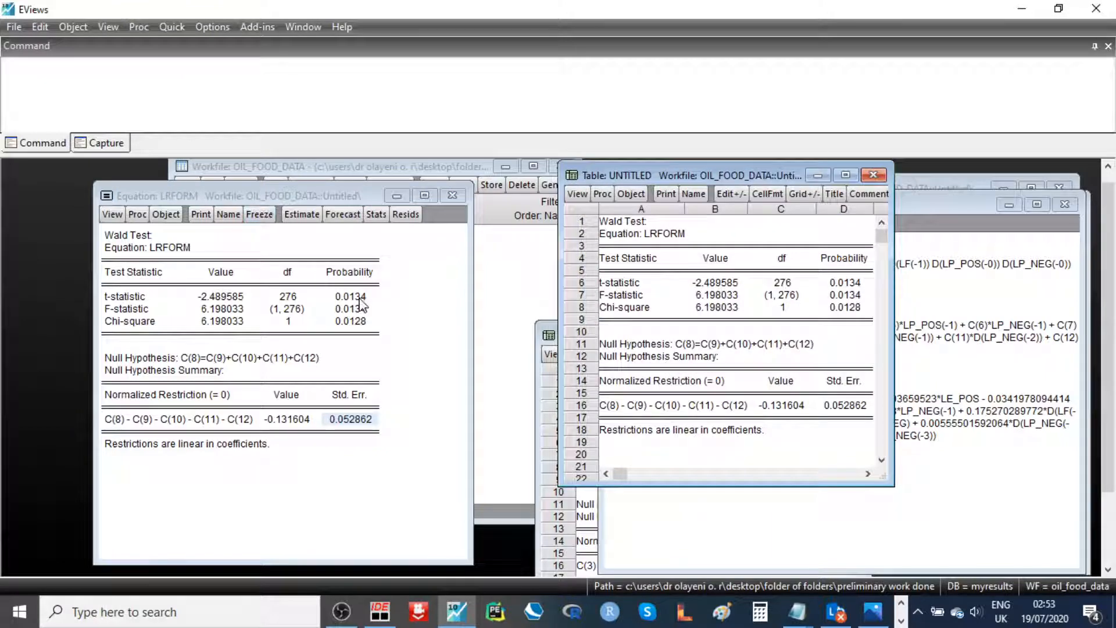
left_click_drag(656, 174, 734, 250)
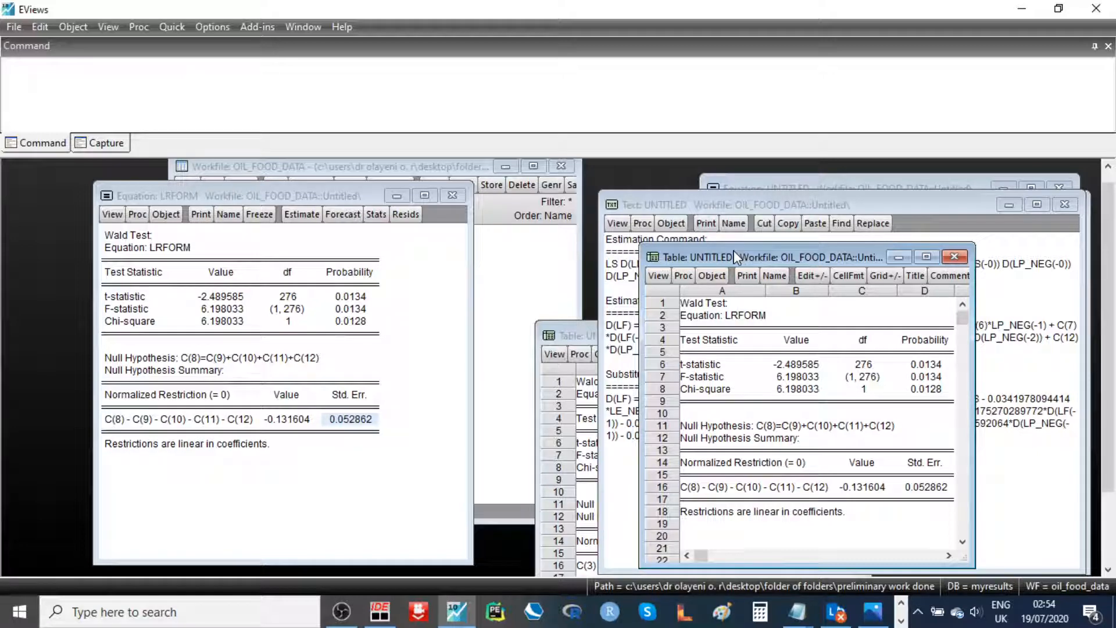
key("alt+Tab")
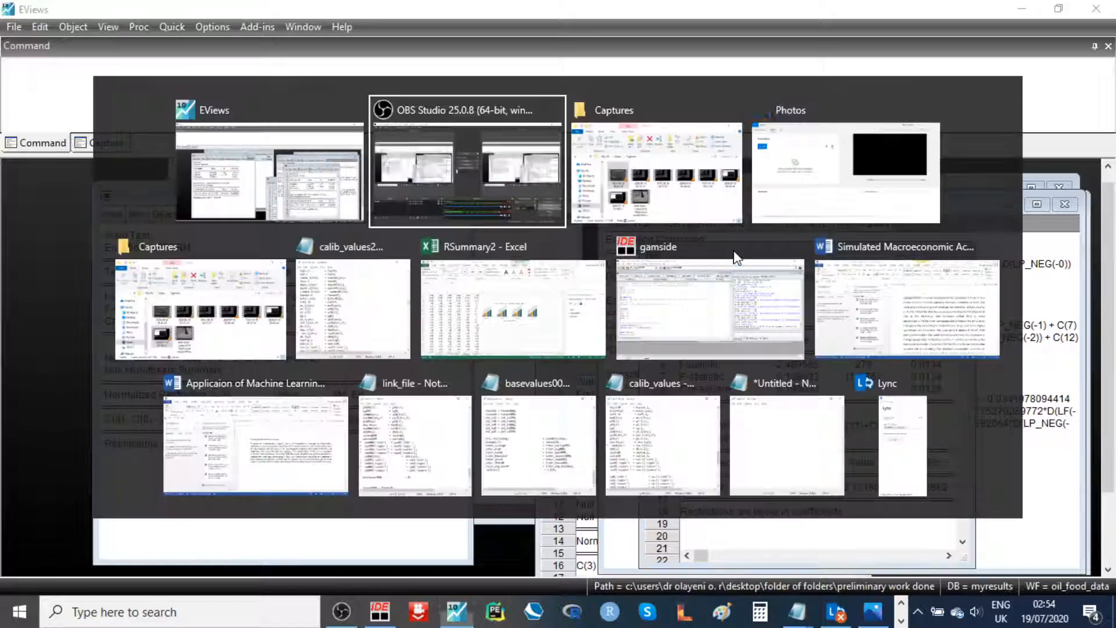